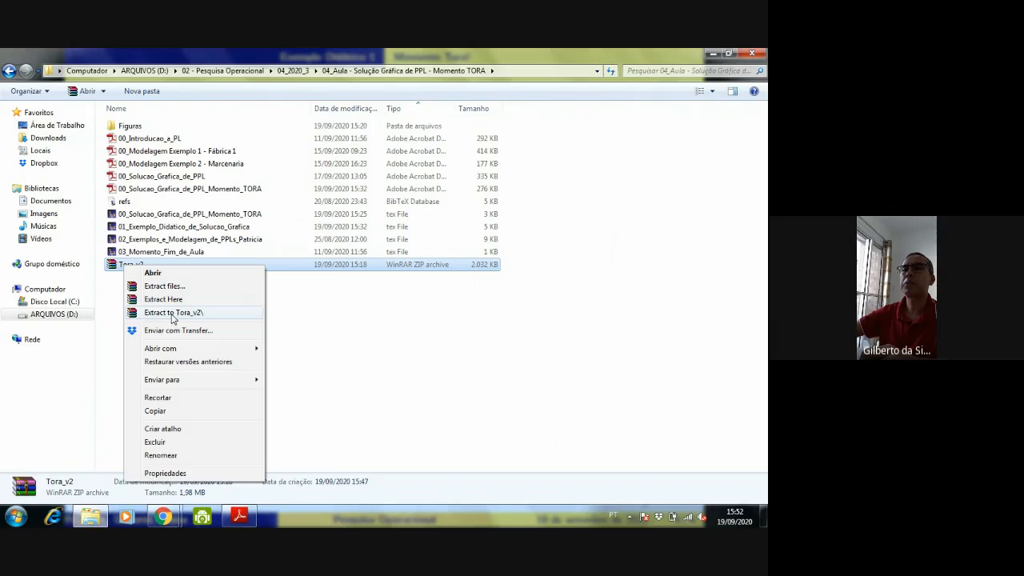
Extract the Tora_v2 archive into its own Tora_v2 folder and open the toraSystem folder inside it
left_click(172, 317)
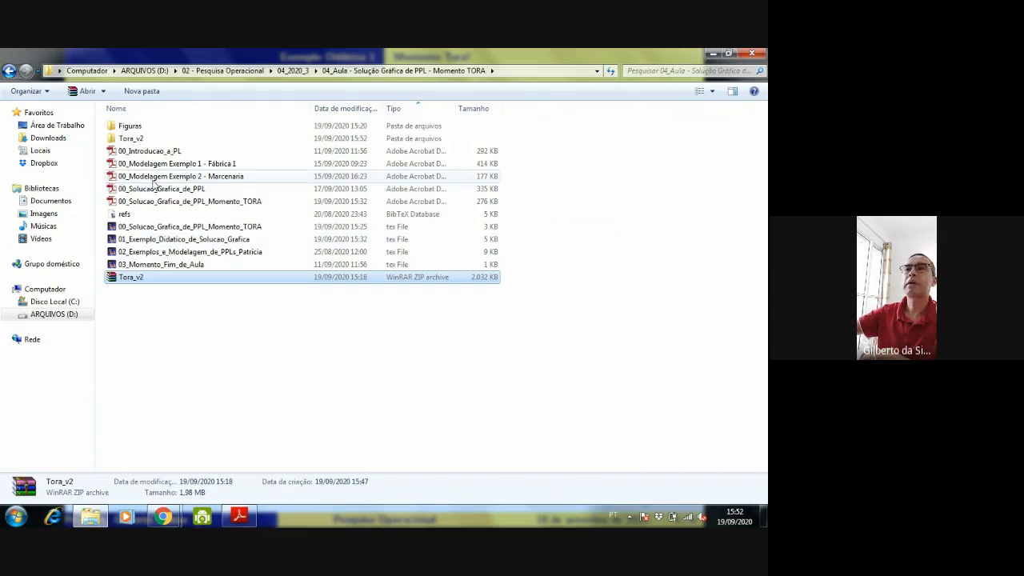
double_click(132, 138)
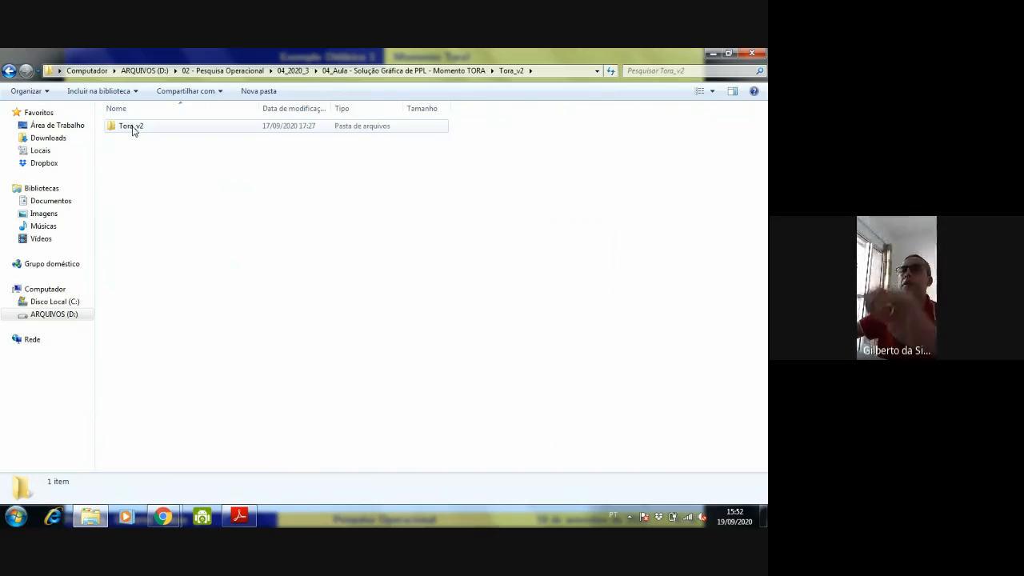
double_click(133, 128)
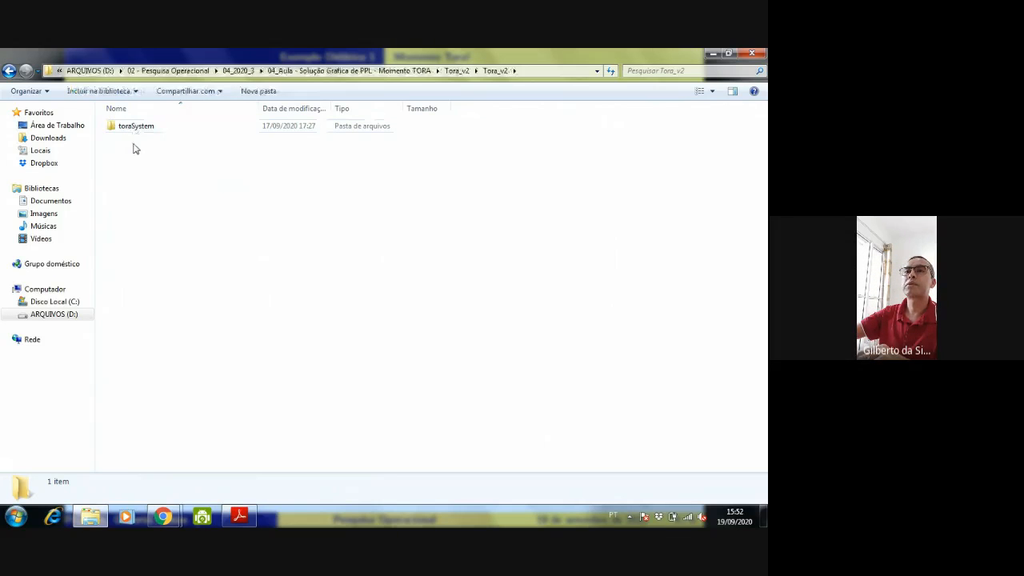
double_click(133, 129)
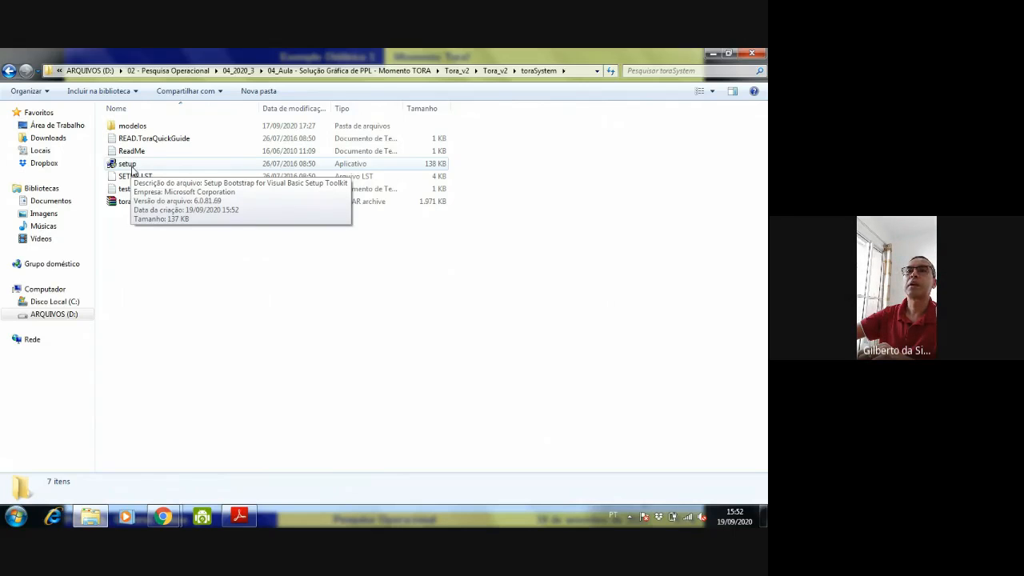
Run the TORA setup and install it to C:\Program Files\vbTora98\ with the program group TORA
left_click(133, 164)
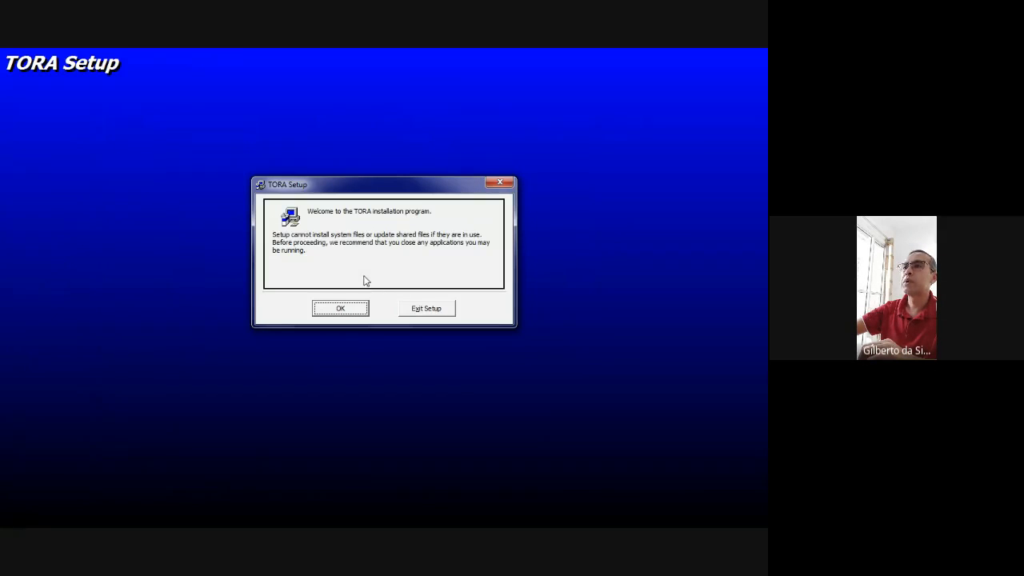
left_click(340, 307)
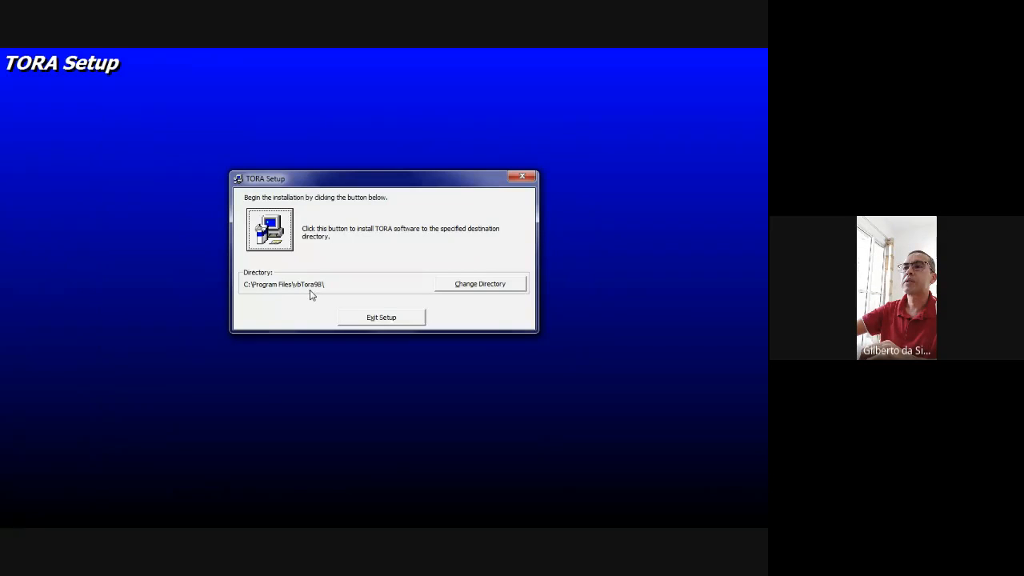
left_click(271, 232)
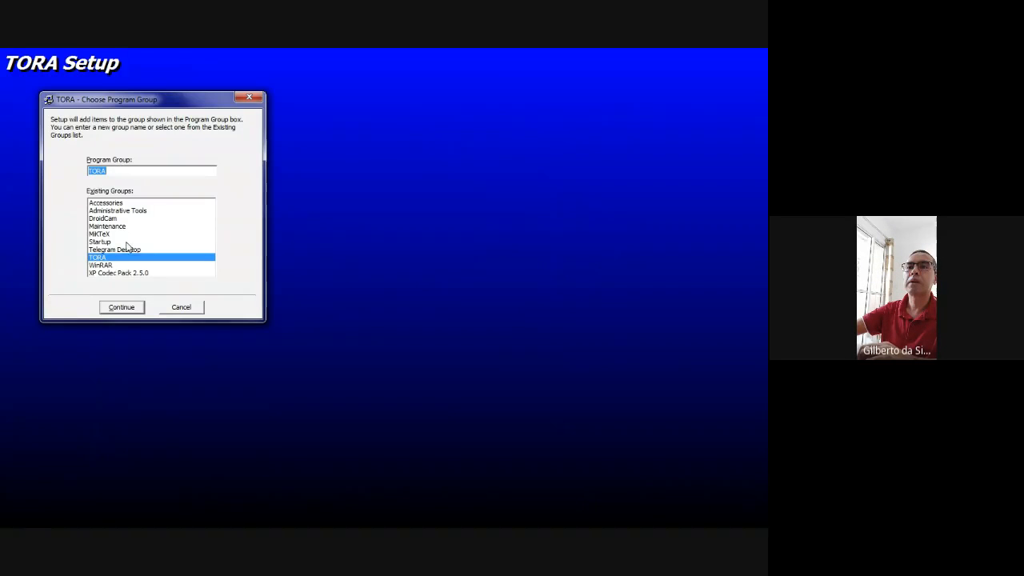
left_click(123, 309)
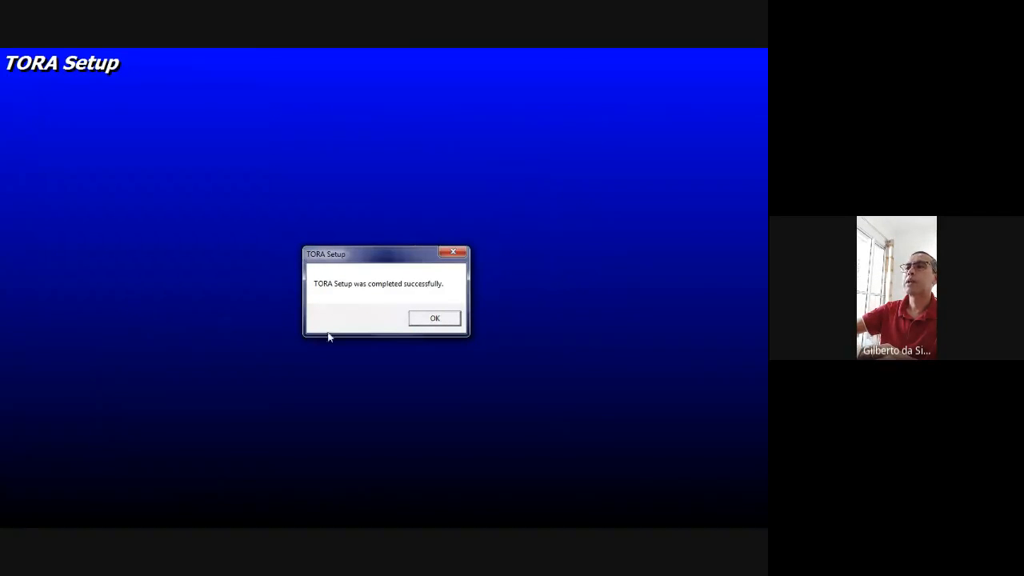
left_click(424, 320)
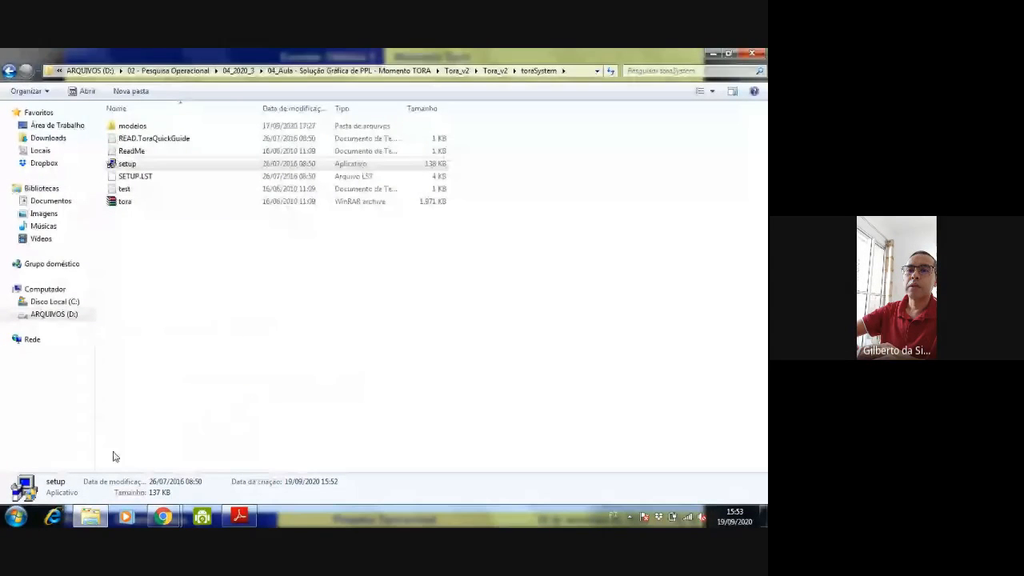
Find and launch the installed TORA program and continue past its title screen to the main menu
left_click(16, 516)
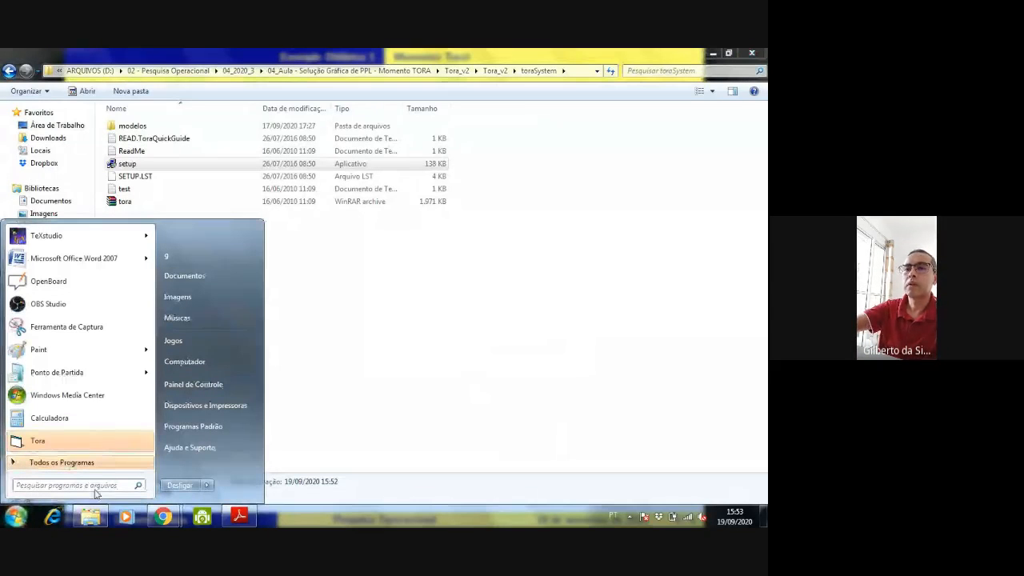
type("to")
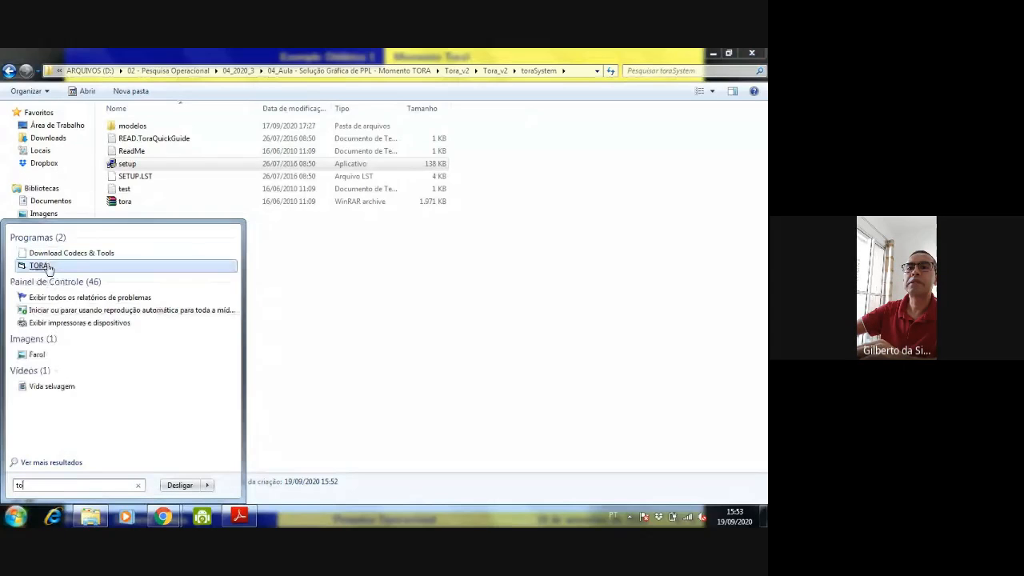
left_click(48, 273)
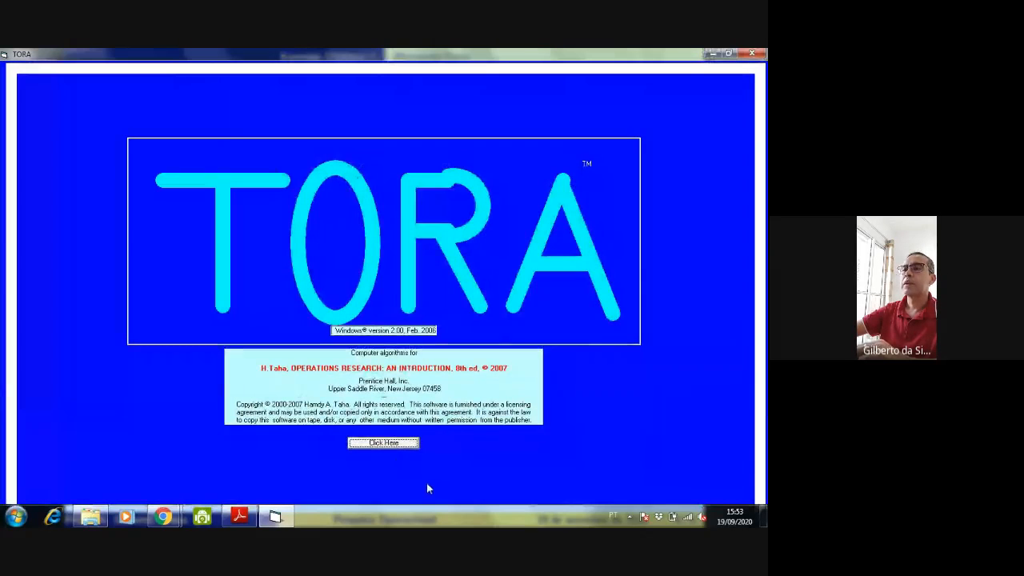
left_click(391, 445)
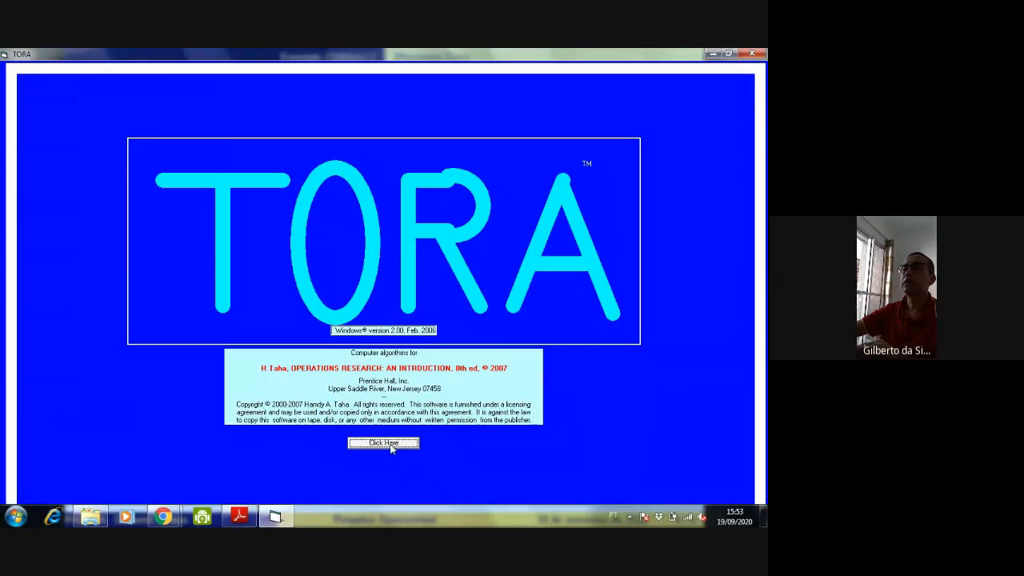
left_click(391, 446)
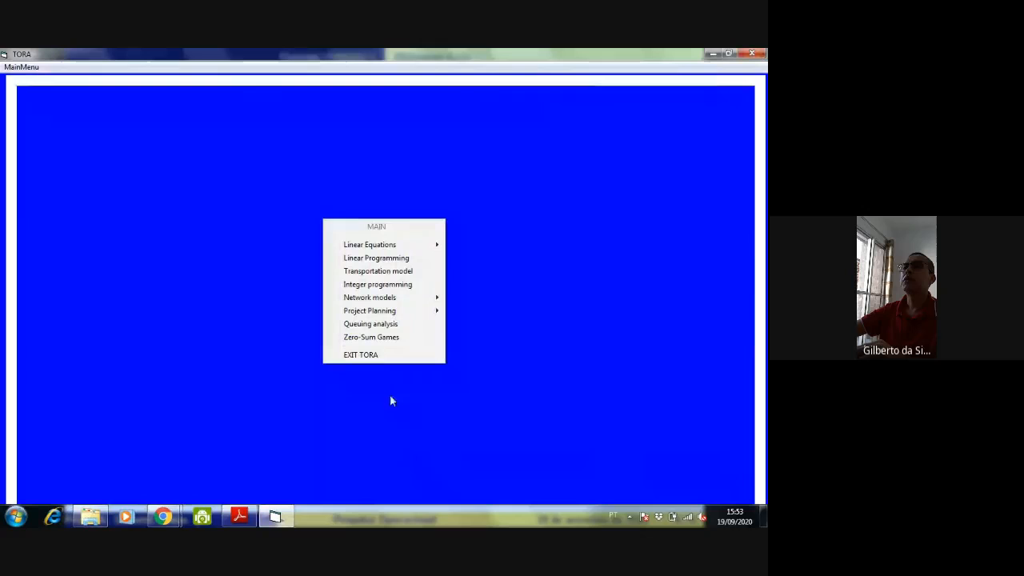
Start a new linear programming problem in decimal notation, keeping N at 5 and D at 2
left_click(384, 260)
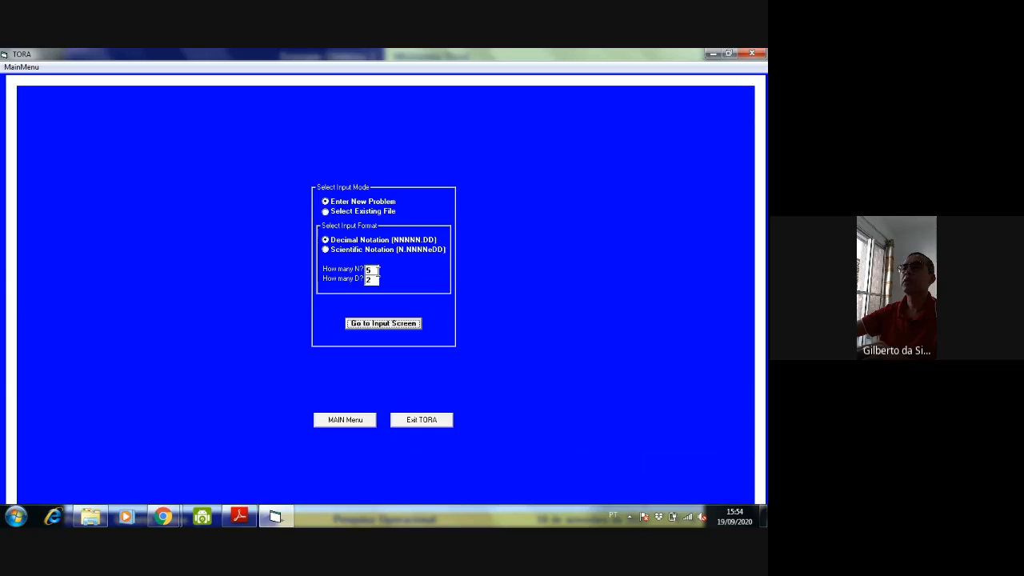
left_click(369, 270)
left_click(372, 280)
left_click(369, 271)
left_click(372, 280)
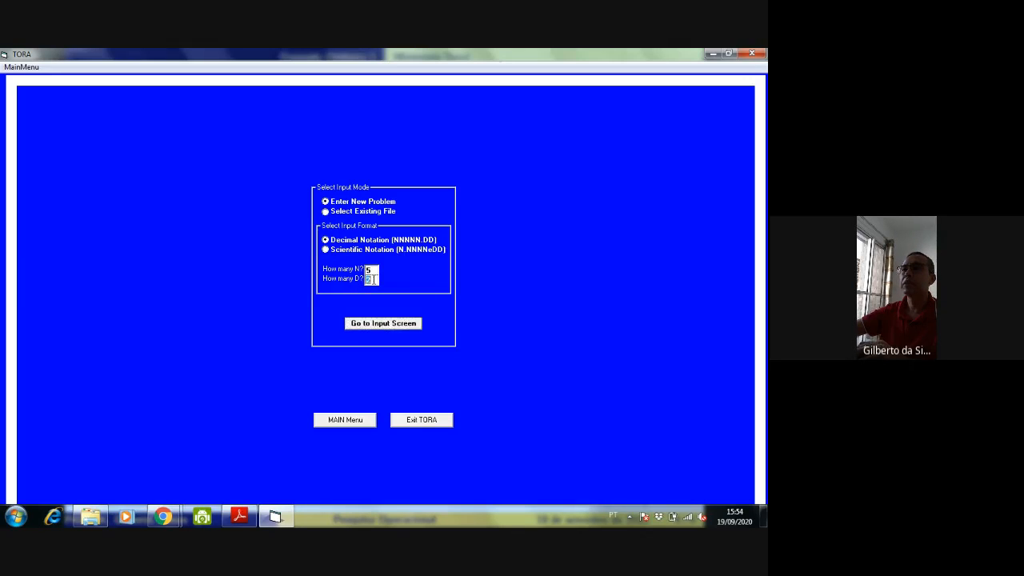
left_click(374, 326)
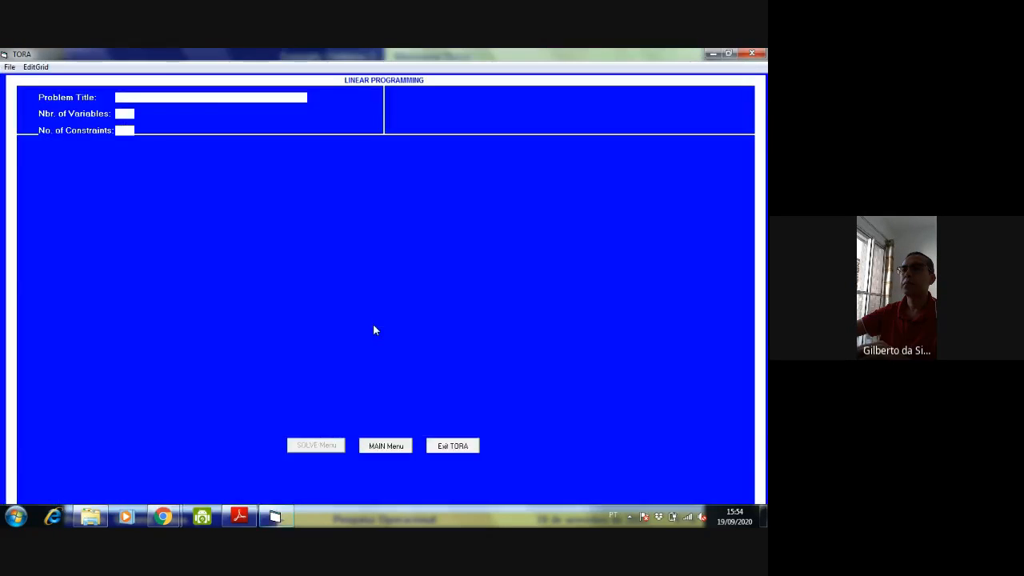
Title the problem "Fabrica 1" and create its input grid with 2 variables and 3 constraints
left_click(176, 96)
type("F")
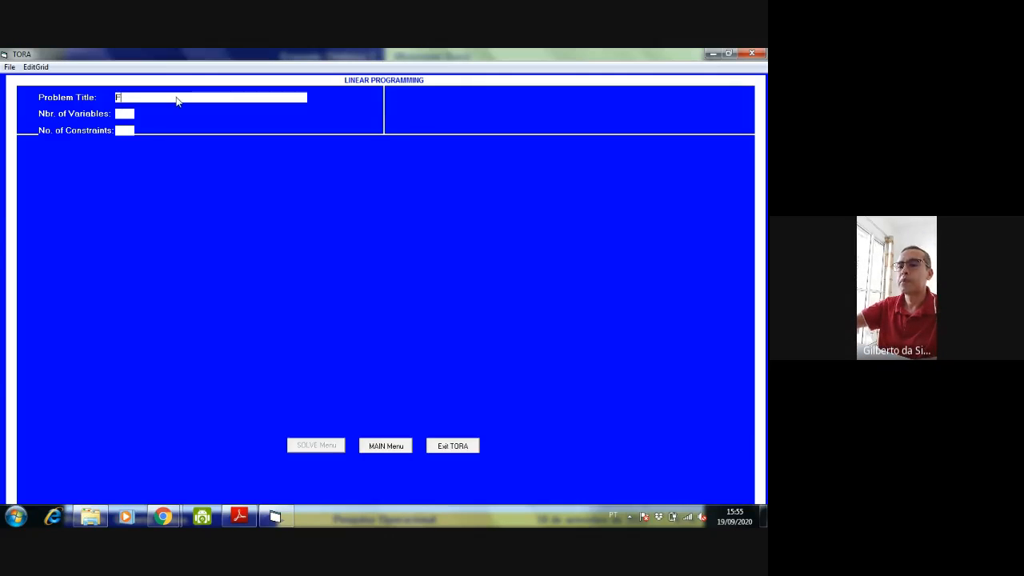
type("abrica")
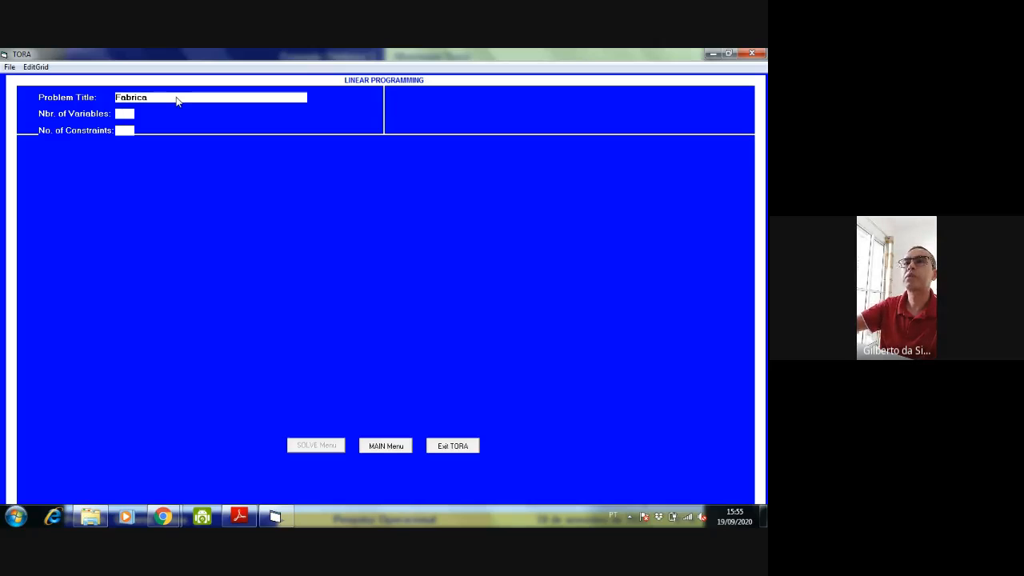
type(" 1")
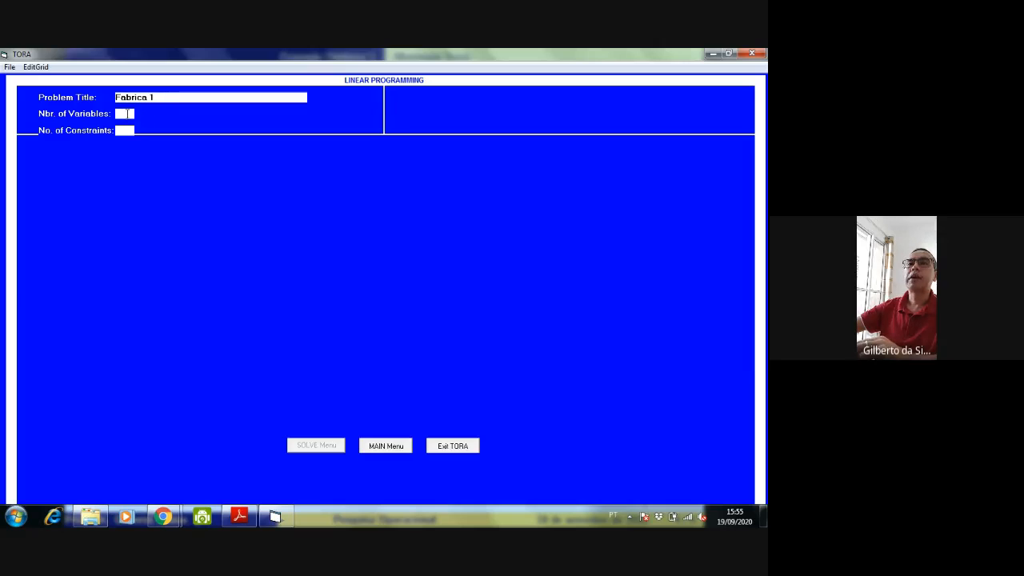
left_click(129, 113)
type("2")
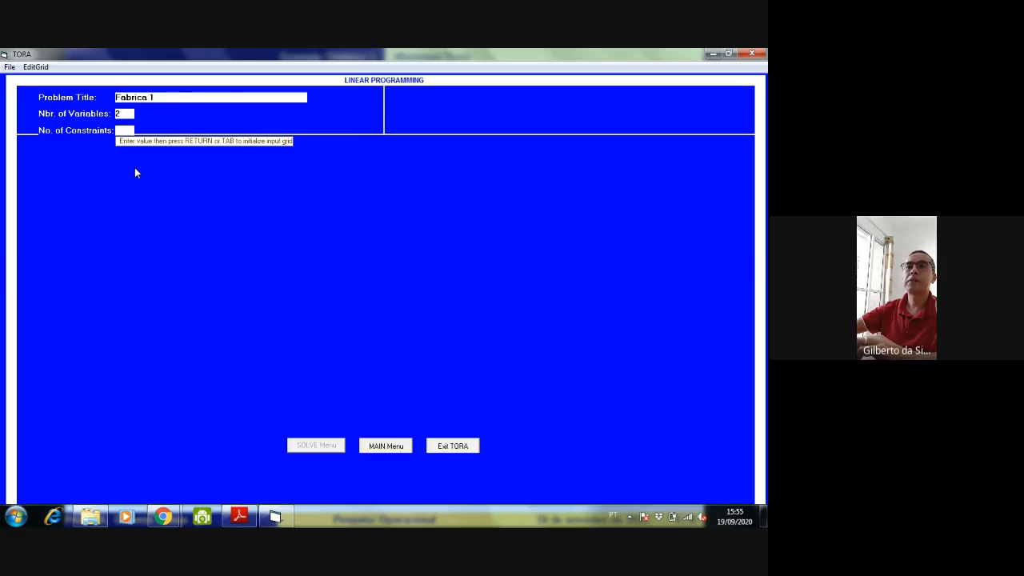
type("3")
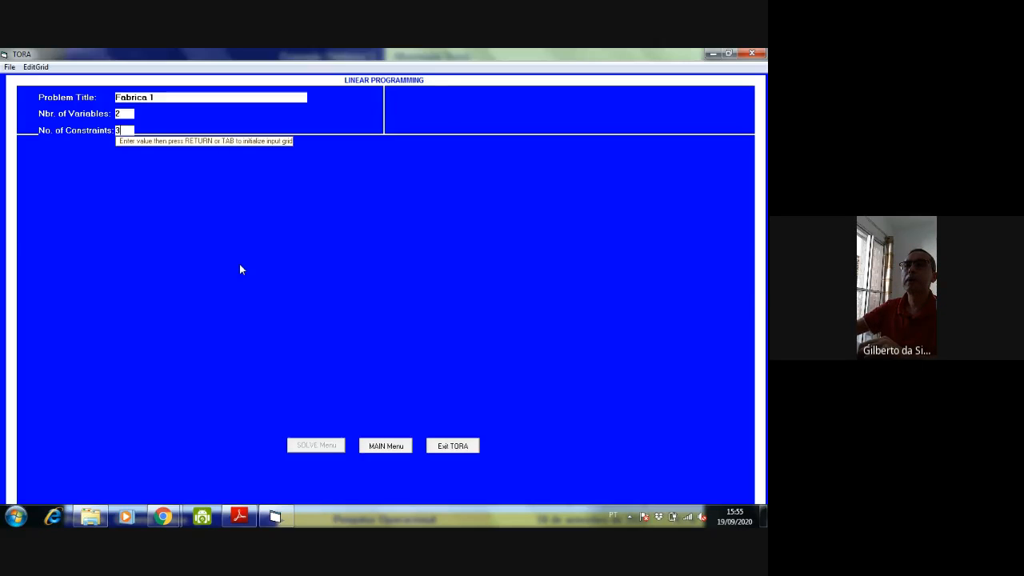
key("Return")
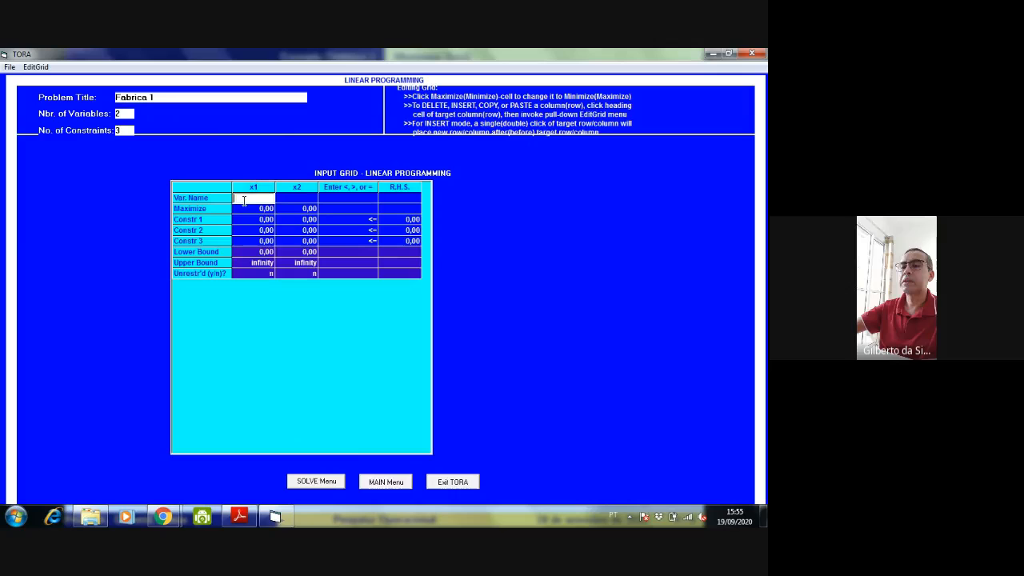
Name the two variables x1 and x2, and try the Minimize option before restoring the objective to Maximize
type("x1")
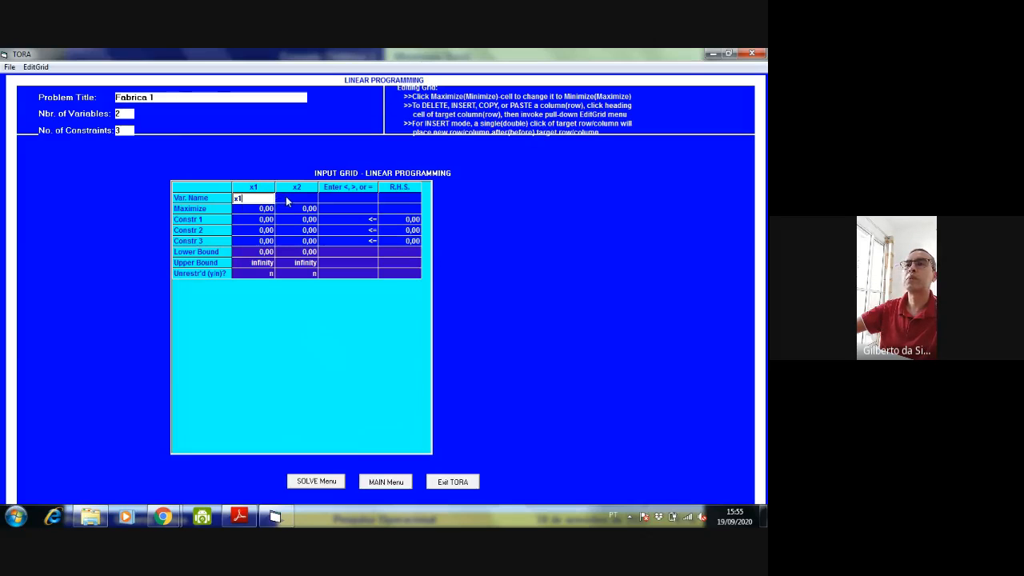
left_click(293, 200)
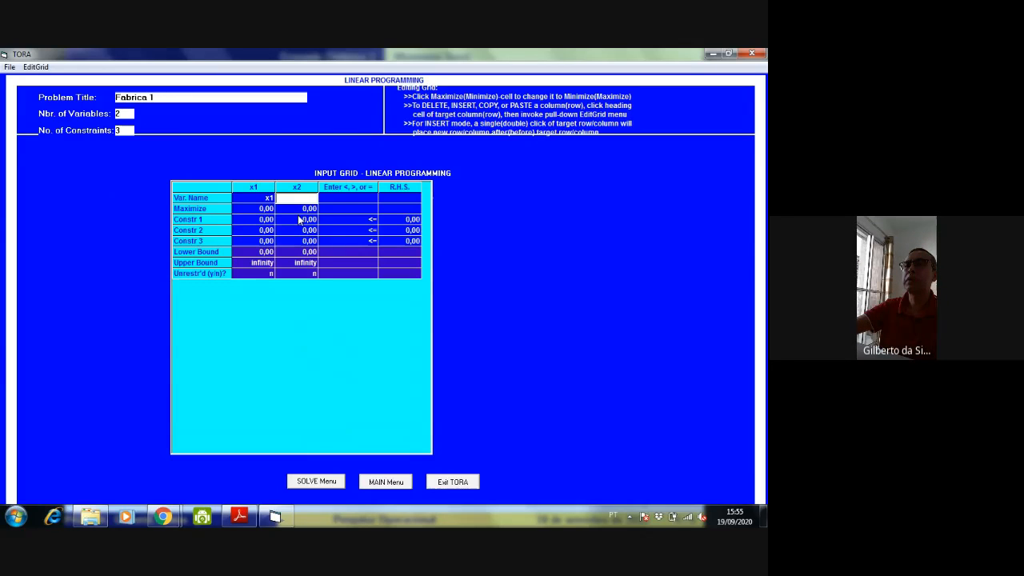
type("x2")
key("Return")
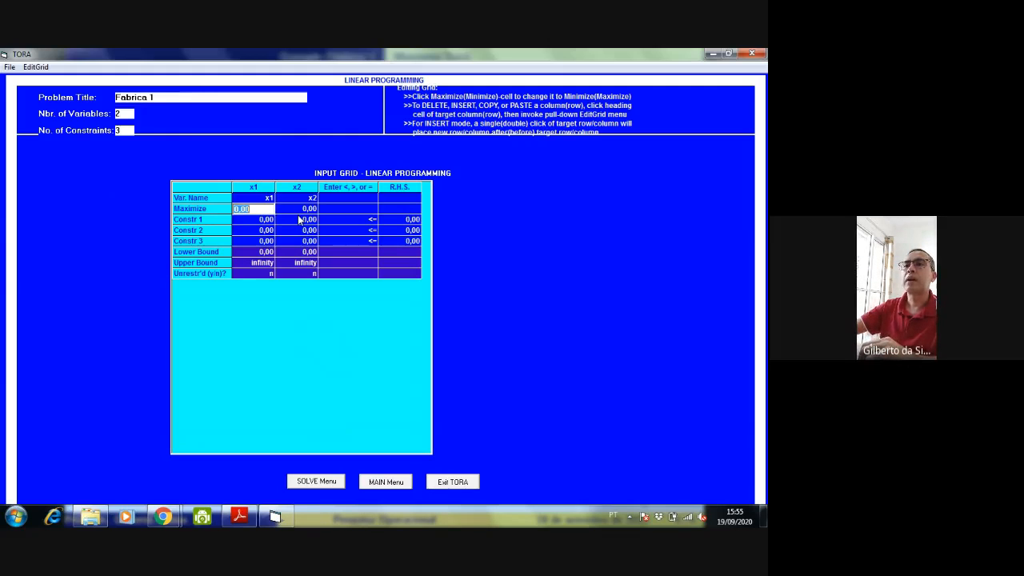
left_click(198, 210)
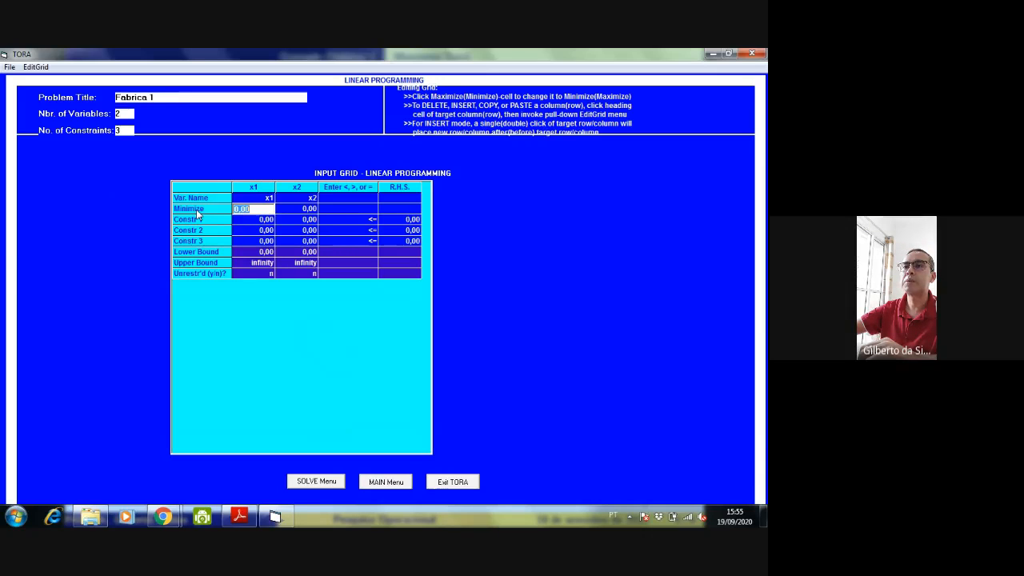
left_click(198, 210)
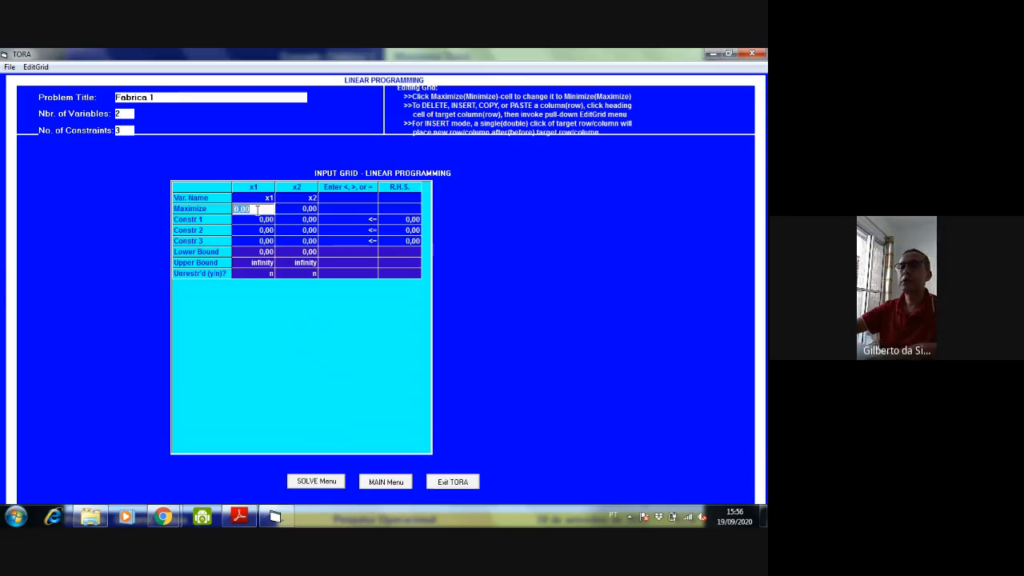
Consult the Fábrica 1 model slide in Adobe Reader and, back in TORA, set the Maximize coefficients to 200 for x1 and 300 for x2
key("alt+Tab")
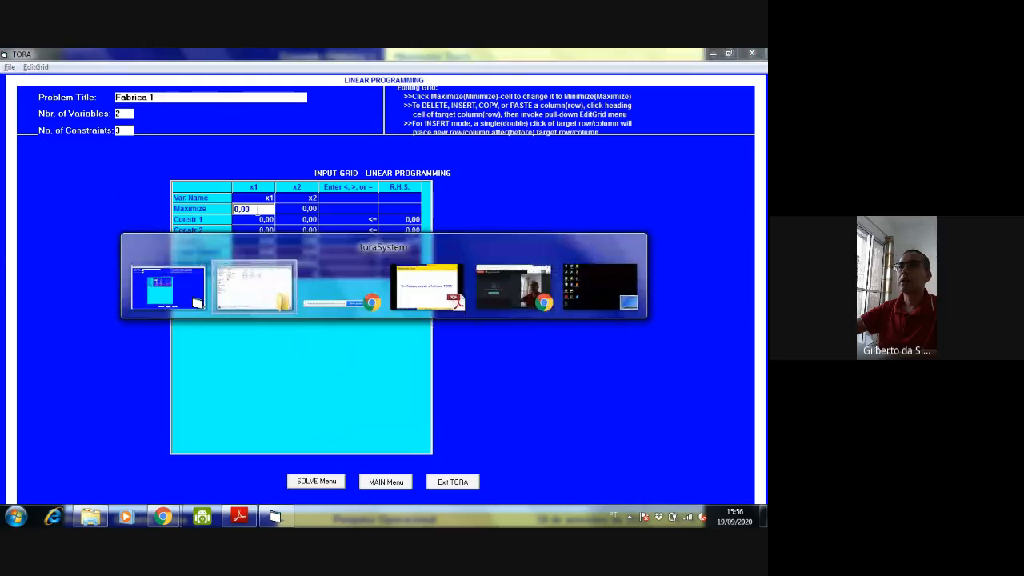
key("Tab")
key("Tab")
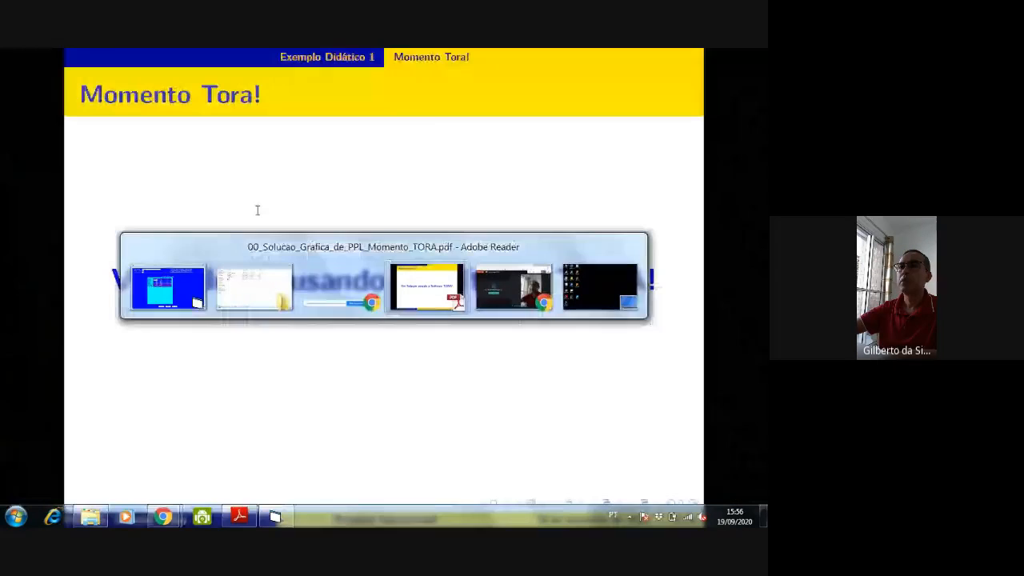
key("Left")
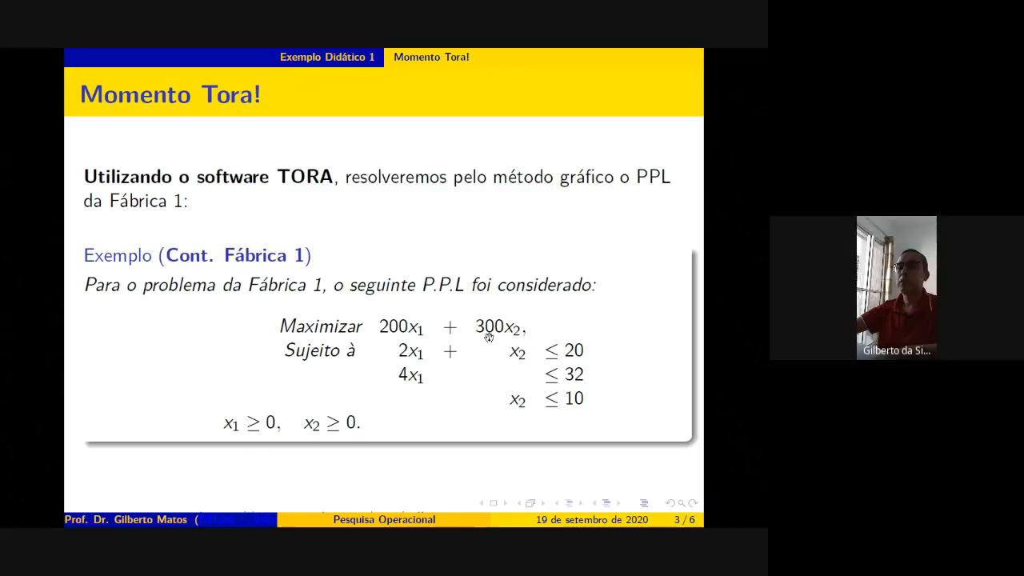
key("alt+Tab")
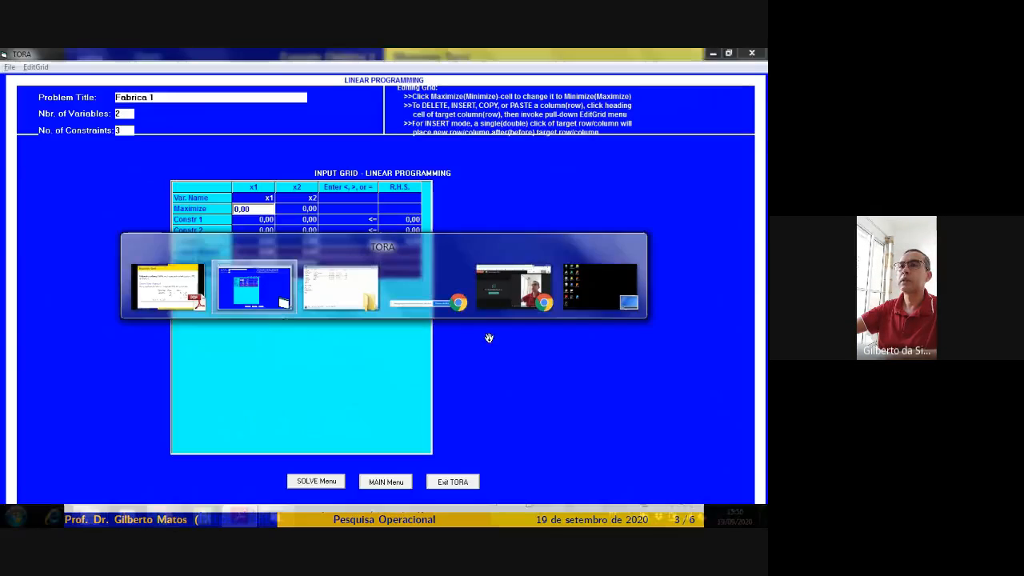
double_click(240, 208)
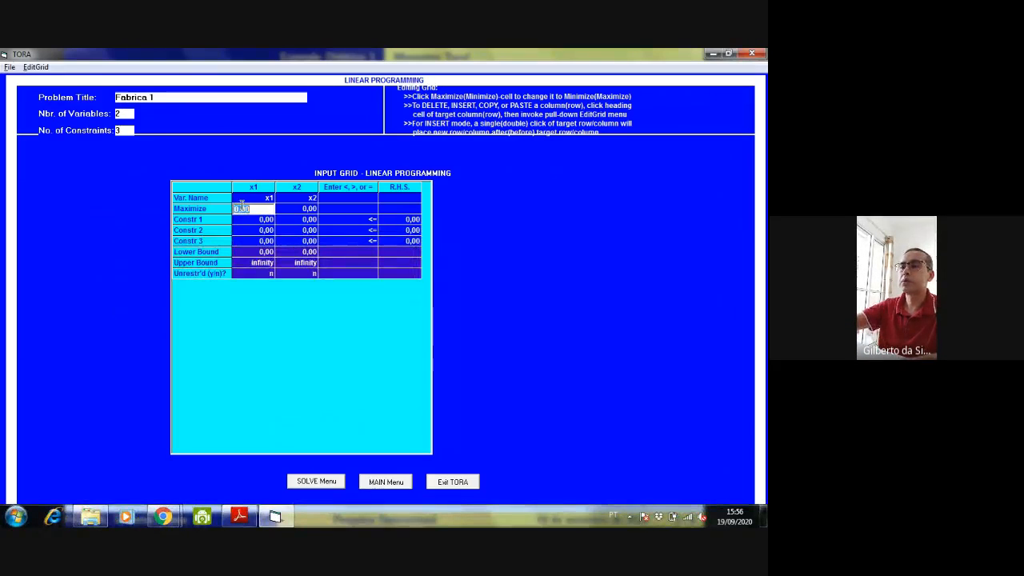
type("200")
key("Tab")
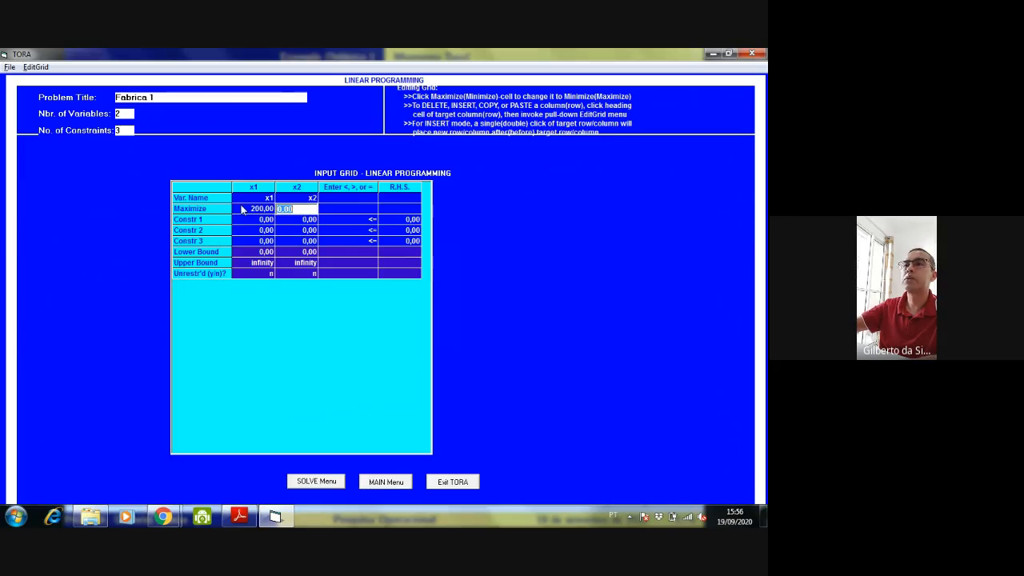
type("300")
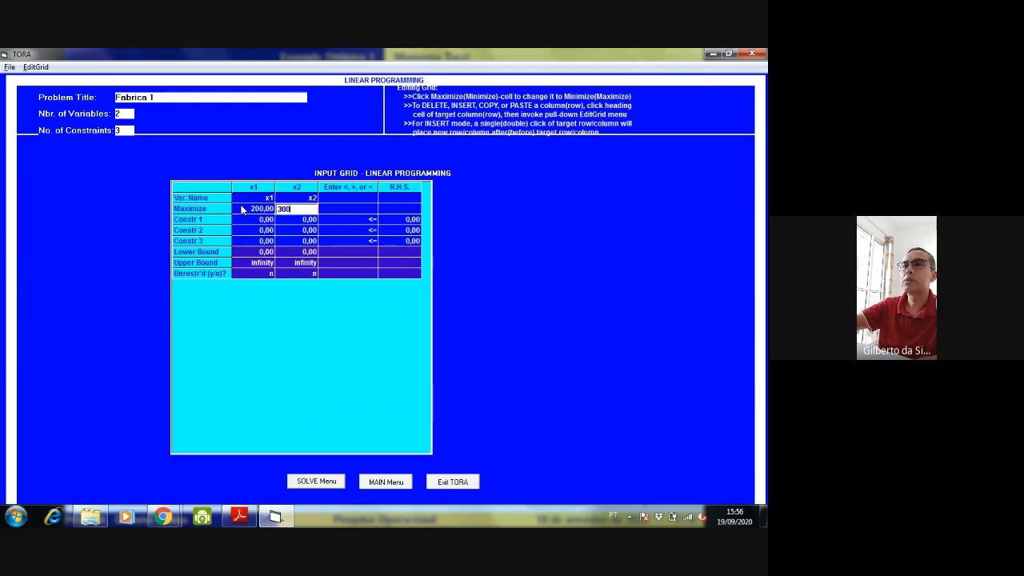
Check the first constraint on the Adobe Reader slide and, back in TORA, set Constr 1's coefficients to 2 for x1 and 1 for x2
key("Tab")
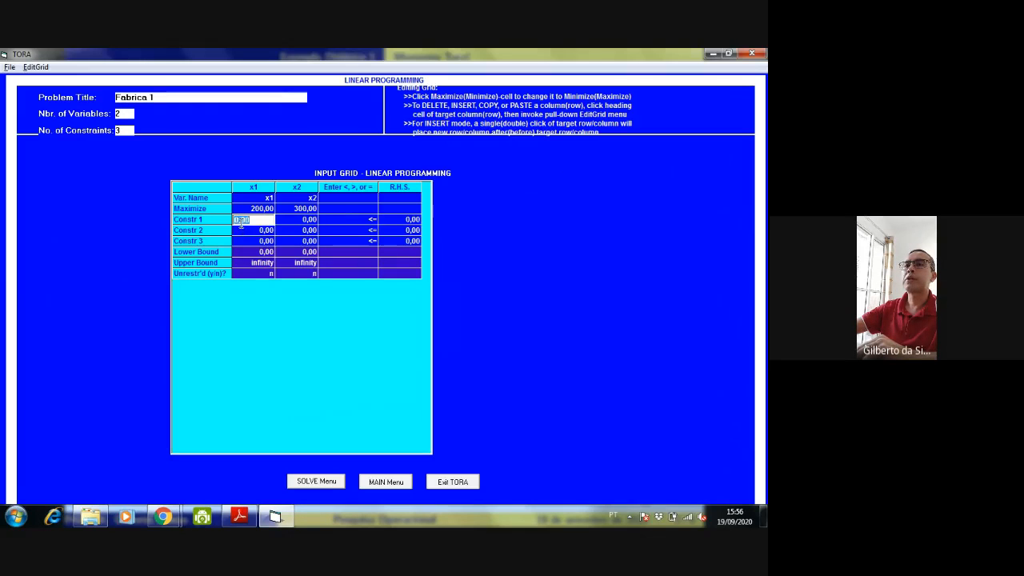
left_click(288, 223)
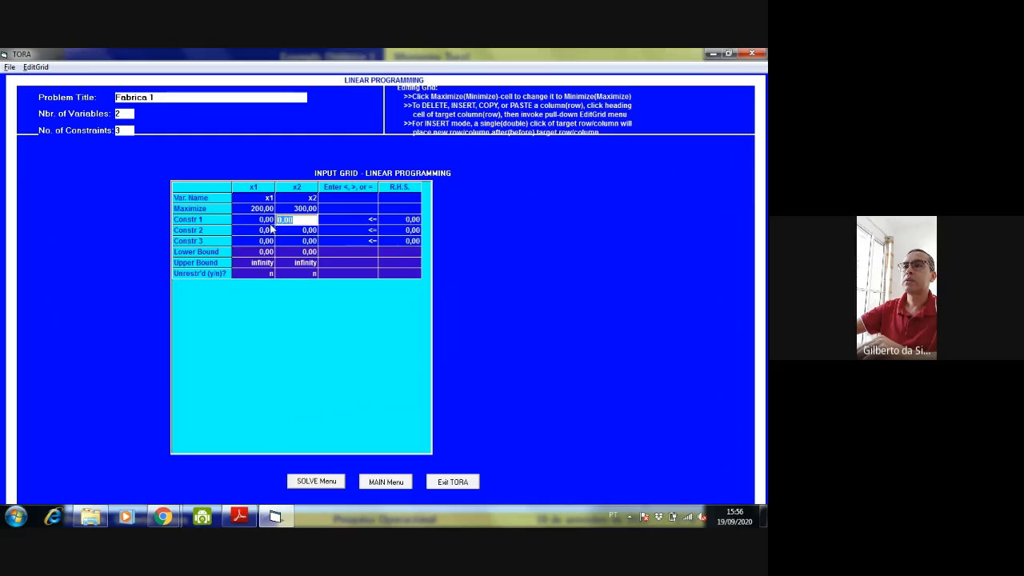
left_click(266, 222)
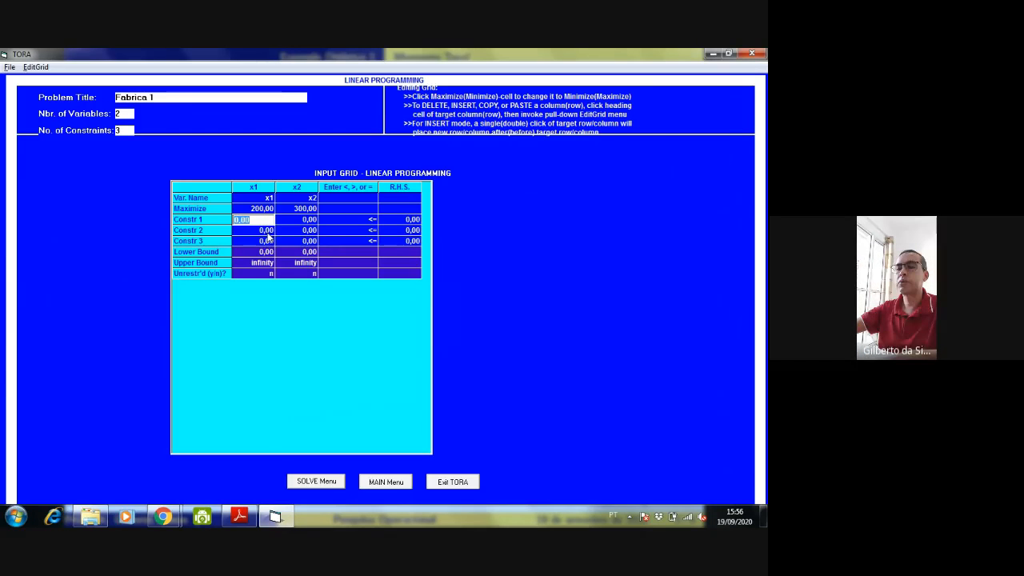
key("alt+Tab")
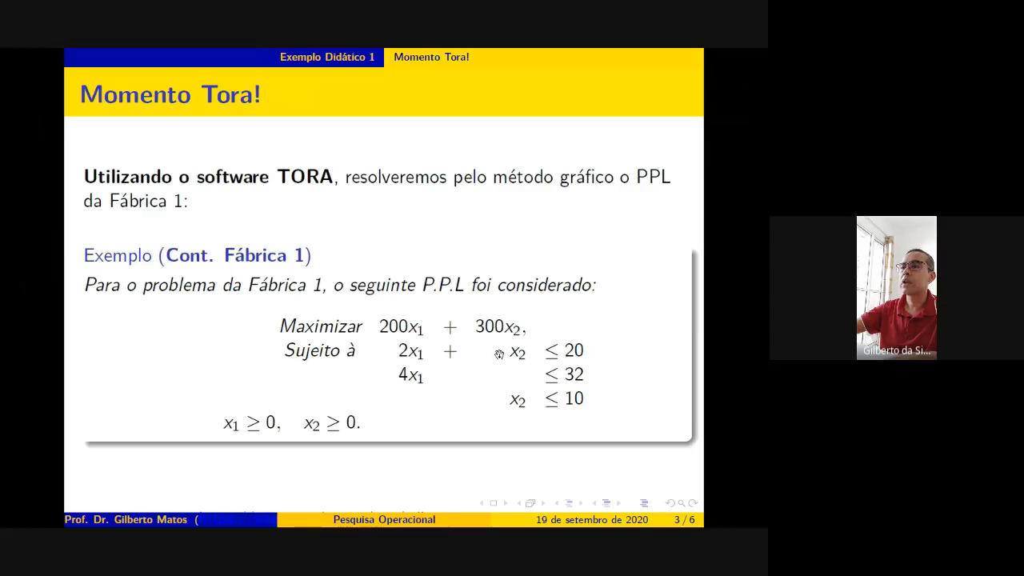
key("alt+Tab")
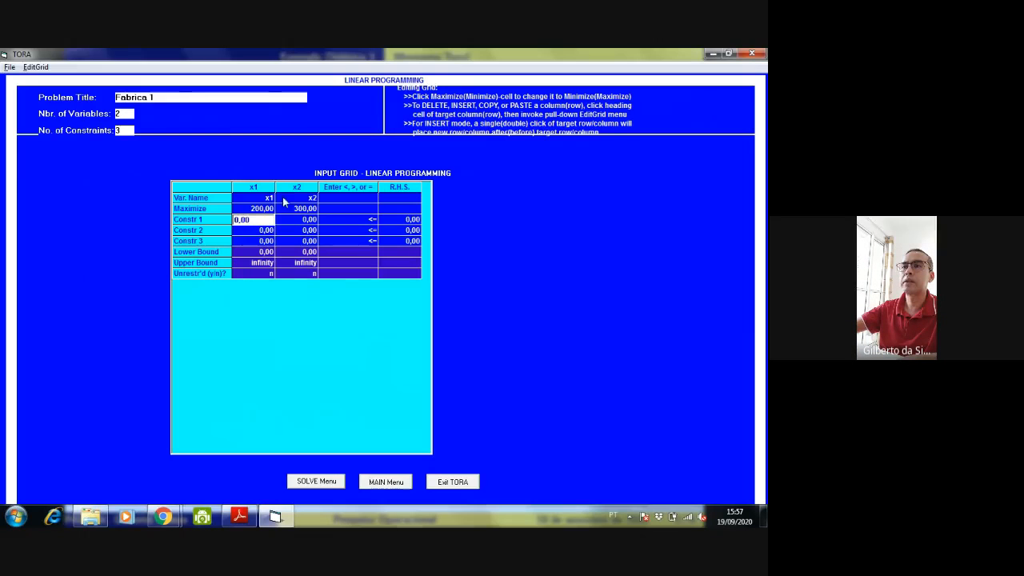
type("2")
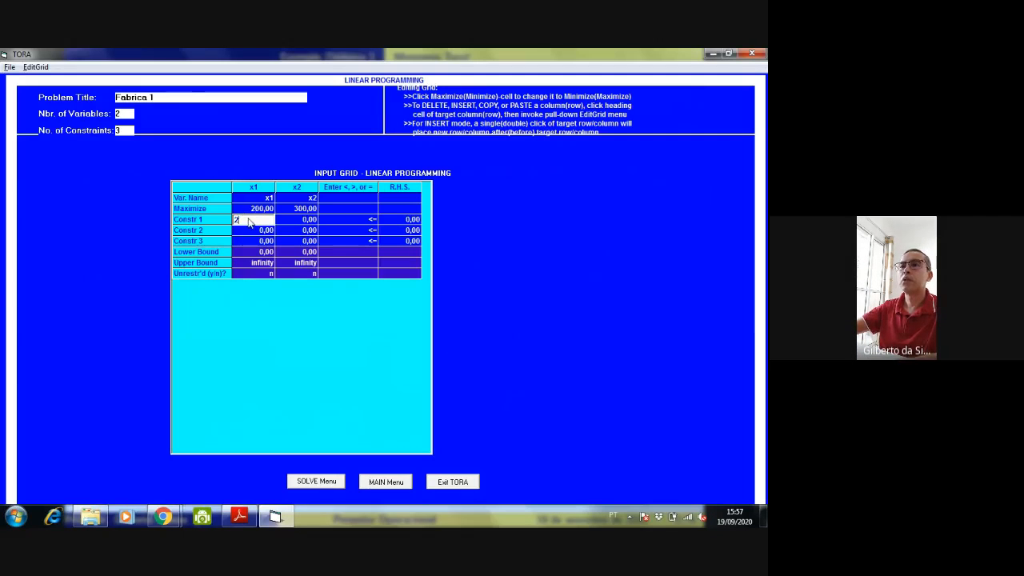
key("Tab")
type("1")
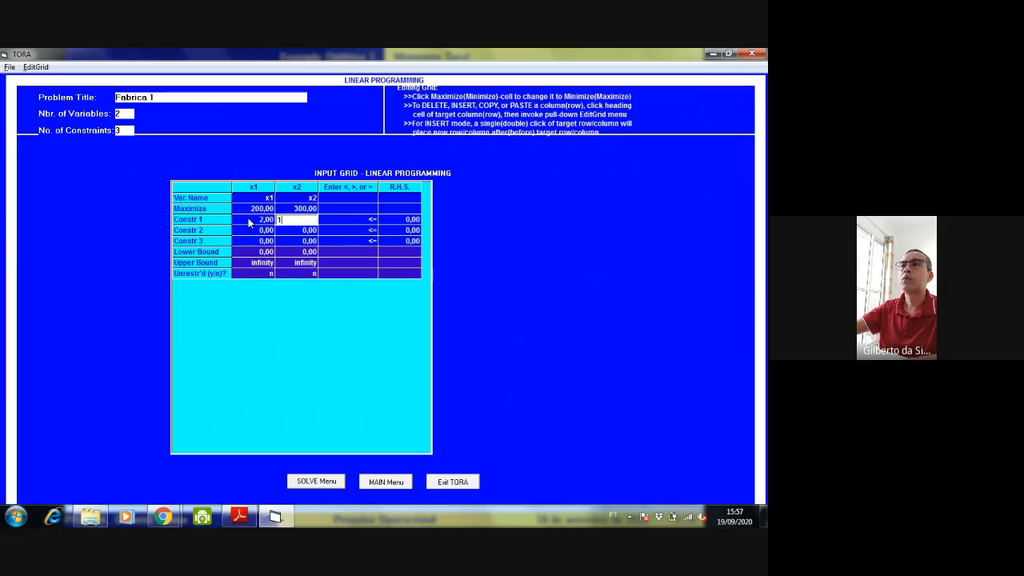
key("Tab")
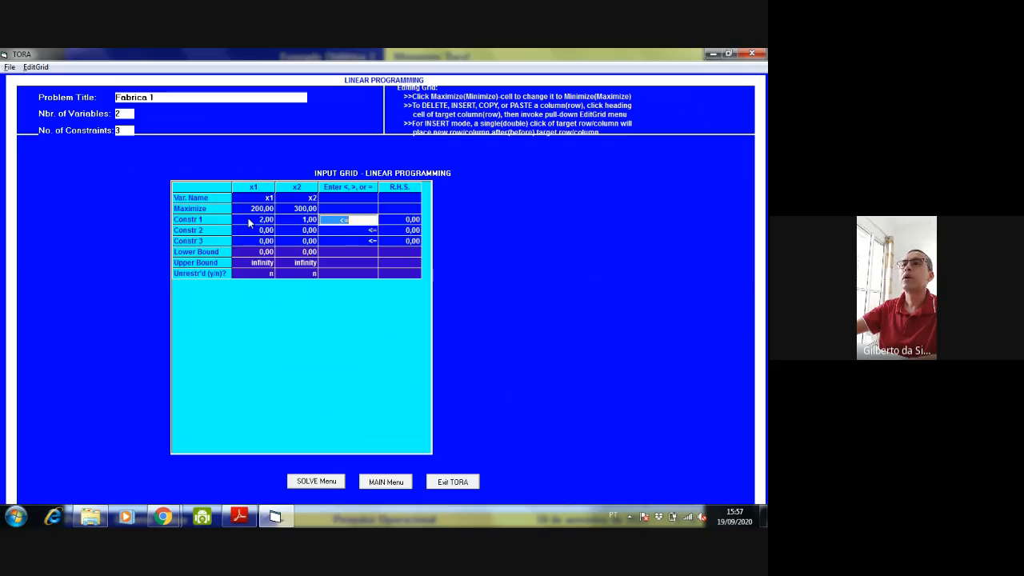
Enter <= as Constr 1's relation and, after consulting the Adobe Reader slide, set its right-hand side to 20 in TORA
double_click(357, 220)
double_click(357, 220)
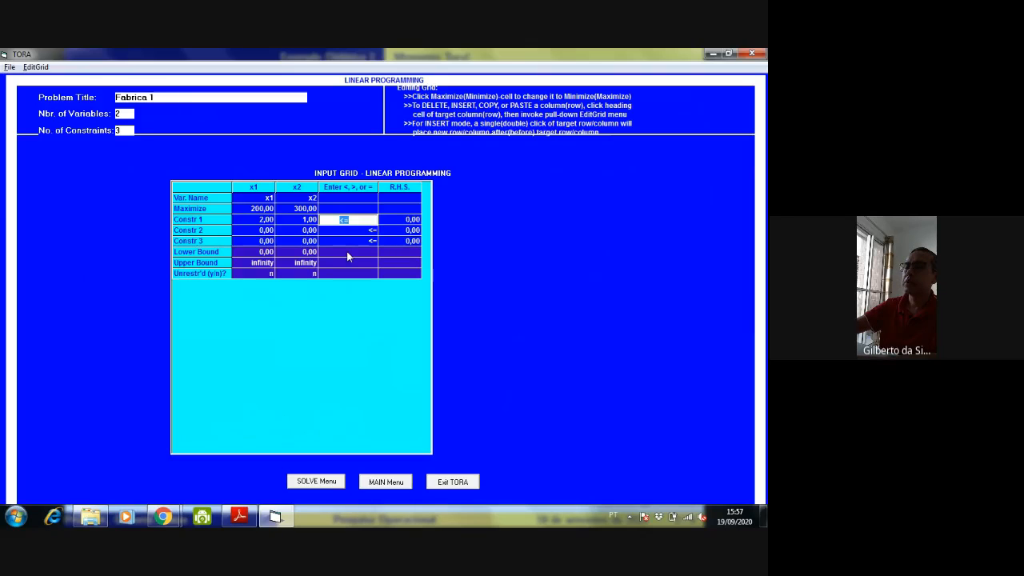
type(">=")
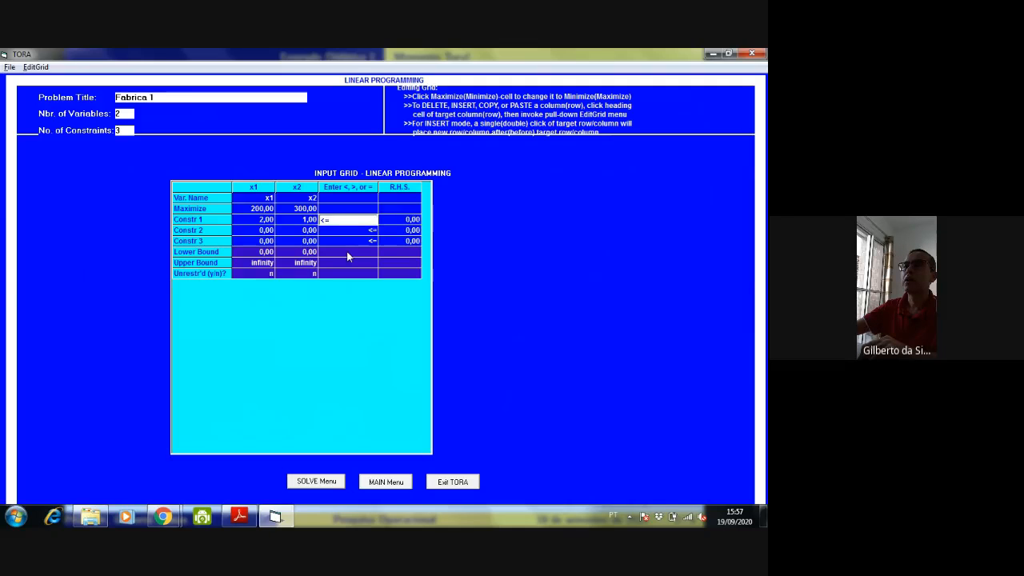
key("Tab")
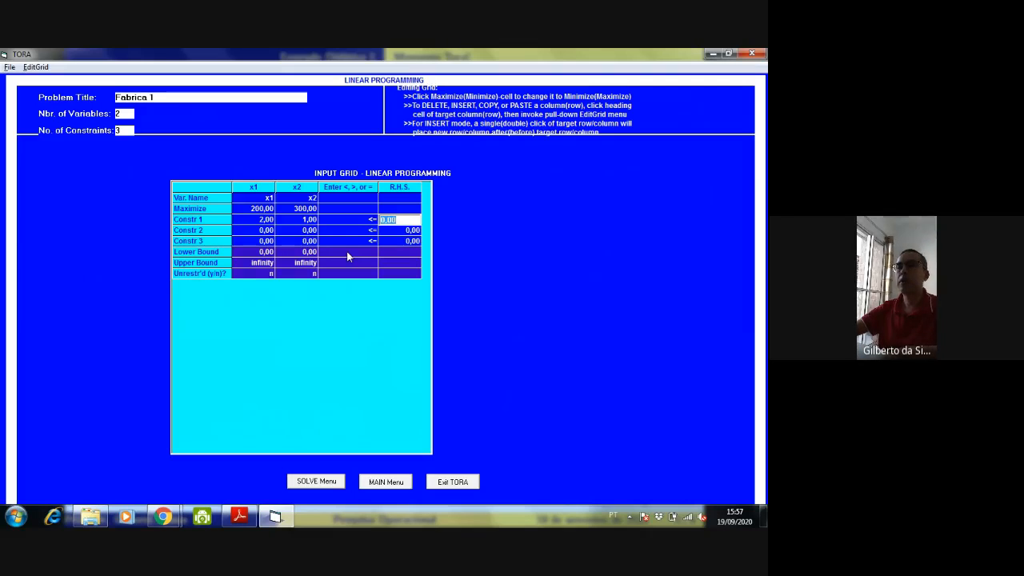
key("alt+Tab")
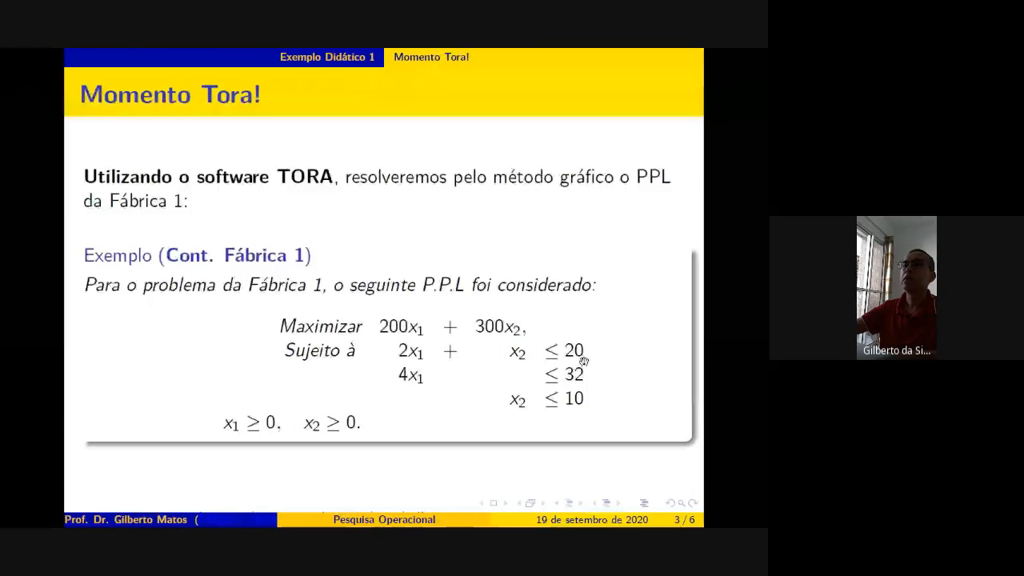
key("alt+Tab")
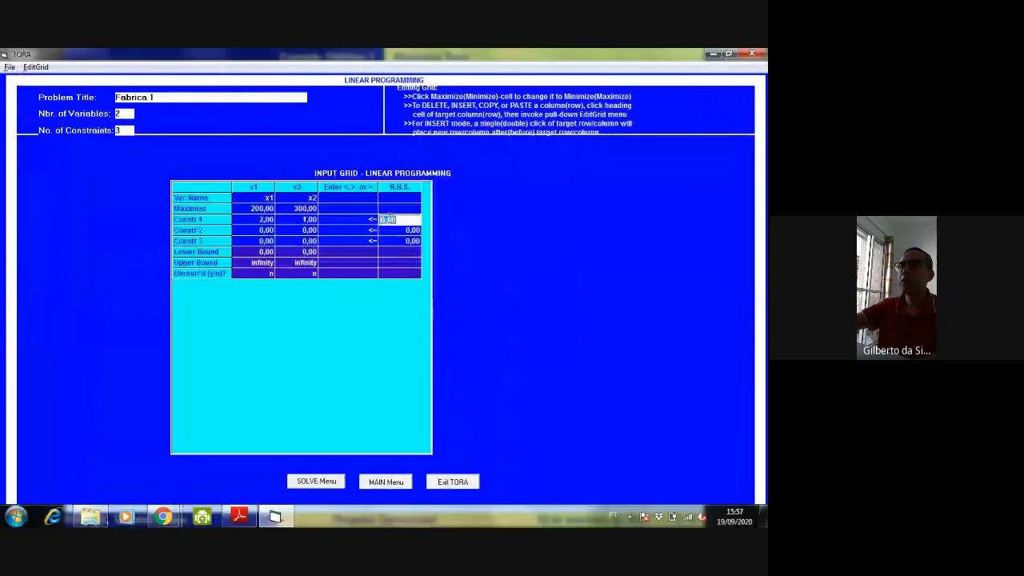
type("20")
key("Return")
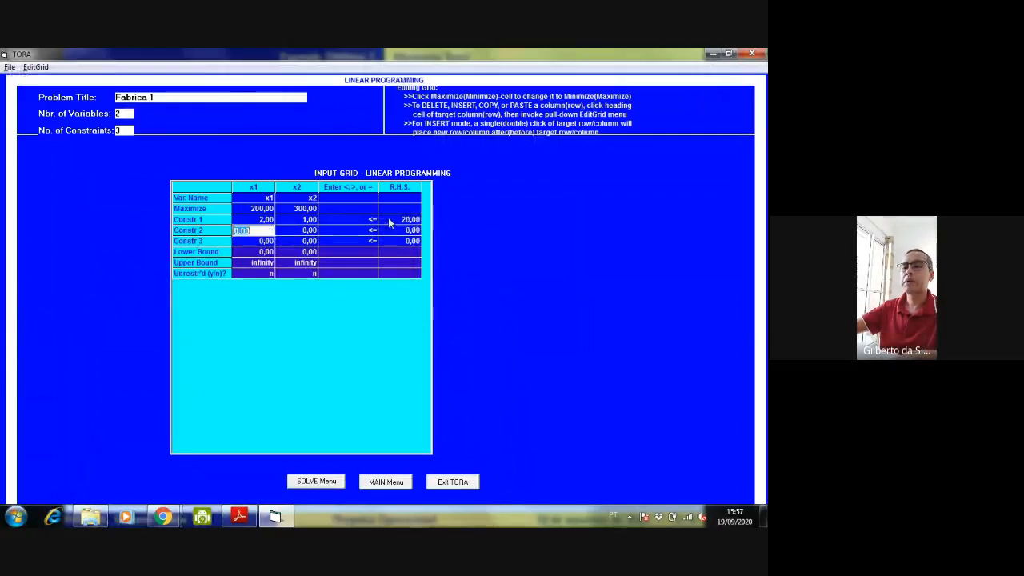
Following the Adobe Reader slide, fill in Constr 2 in TORA with 4 for x1, 0 for x2, <= and right-hand side 32
key("alt+Tab")
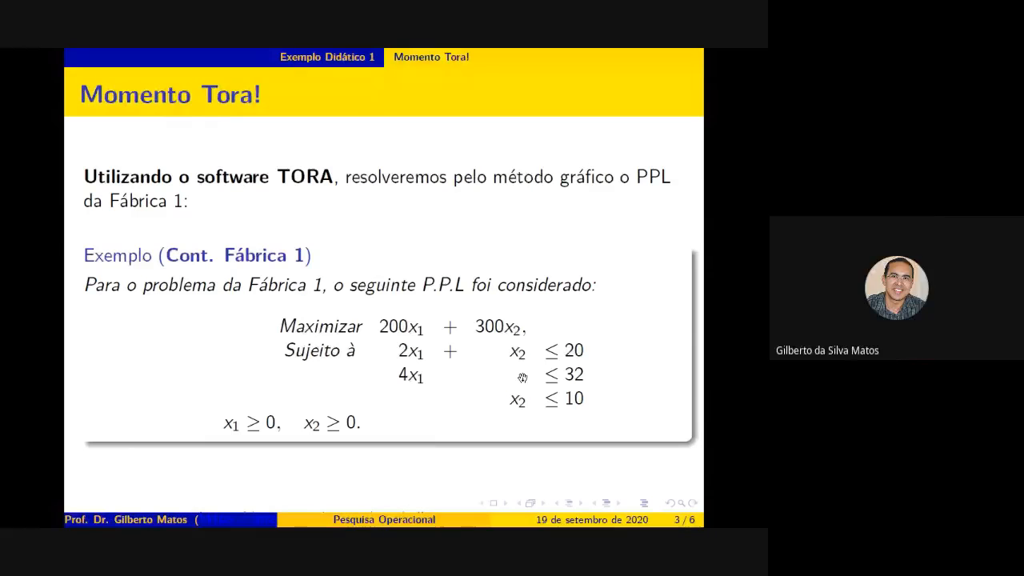
key("alt+Tab")
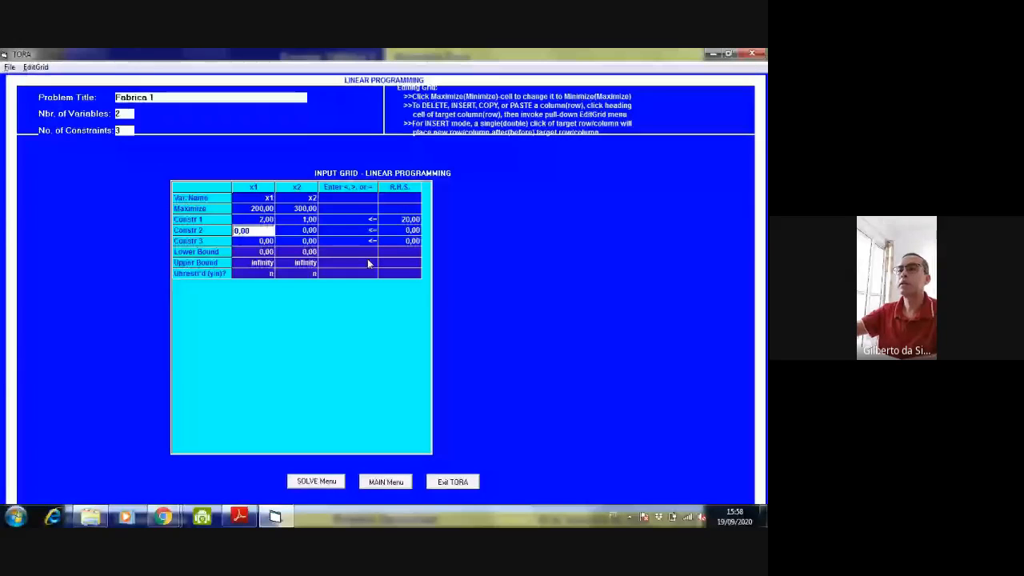
type("4")
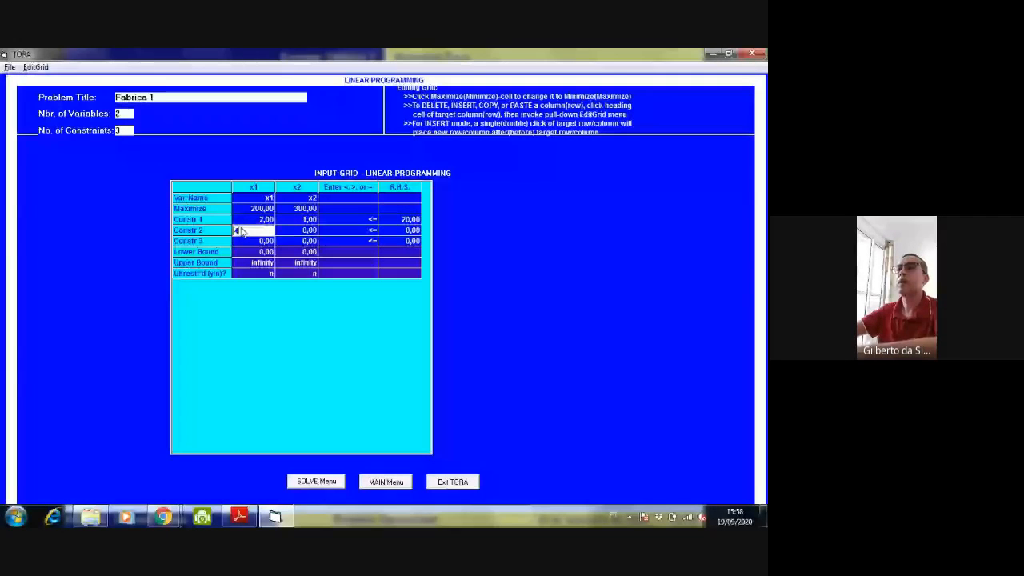
key("Tab")
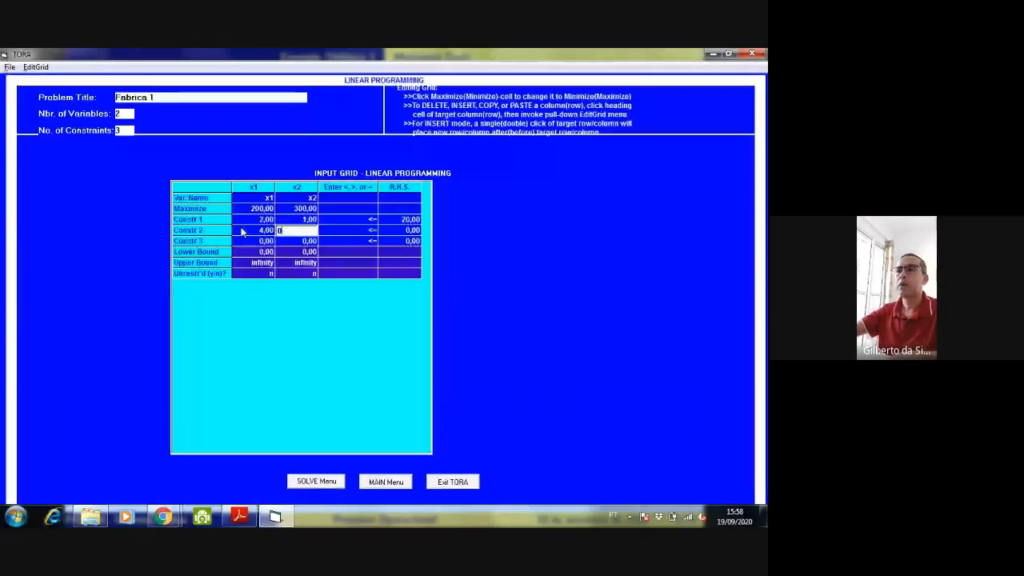
key("Tab")
key("Tab")
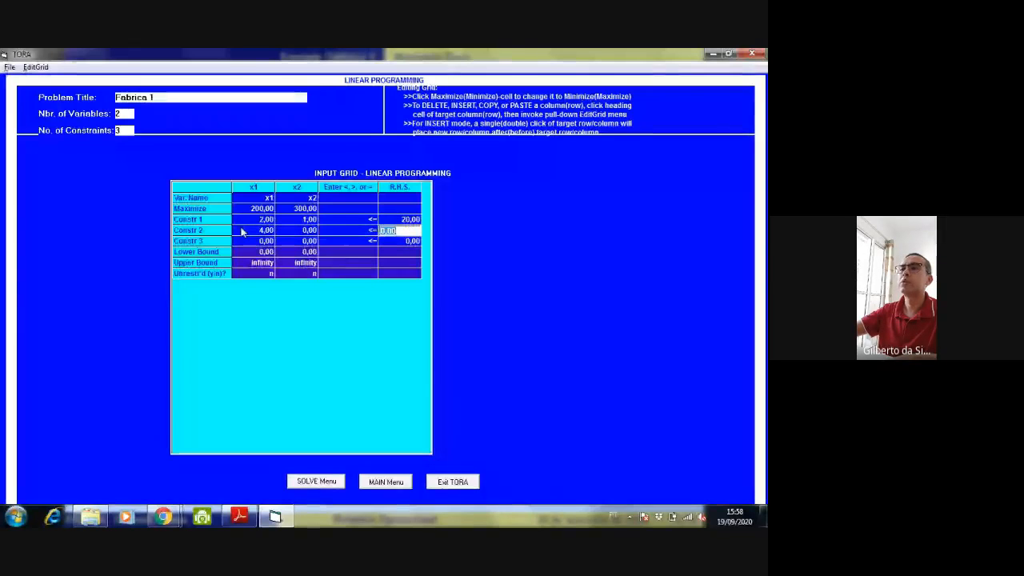
key("alt+Tab")
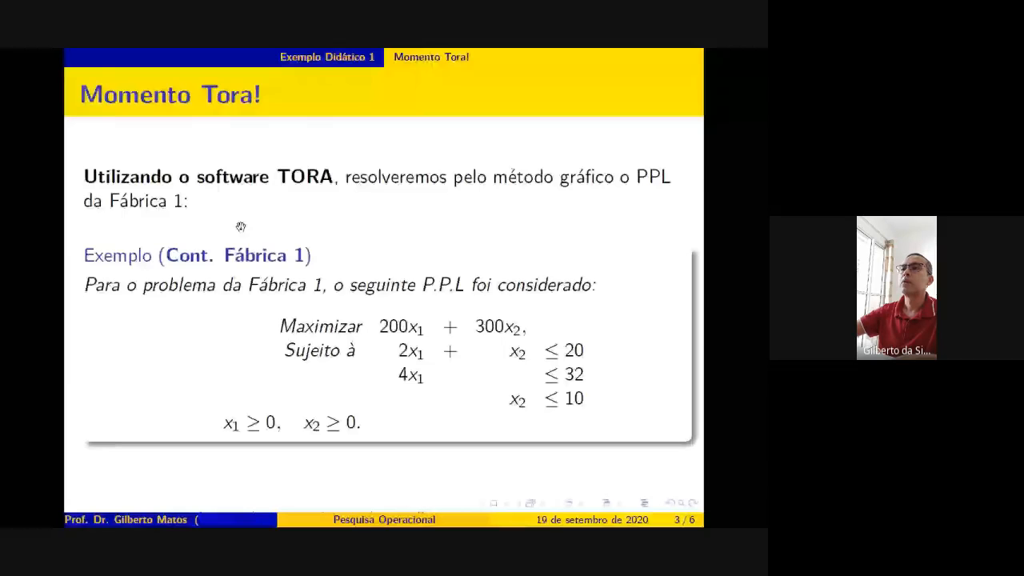
key("alt+Tab")
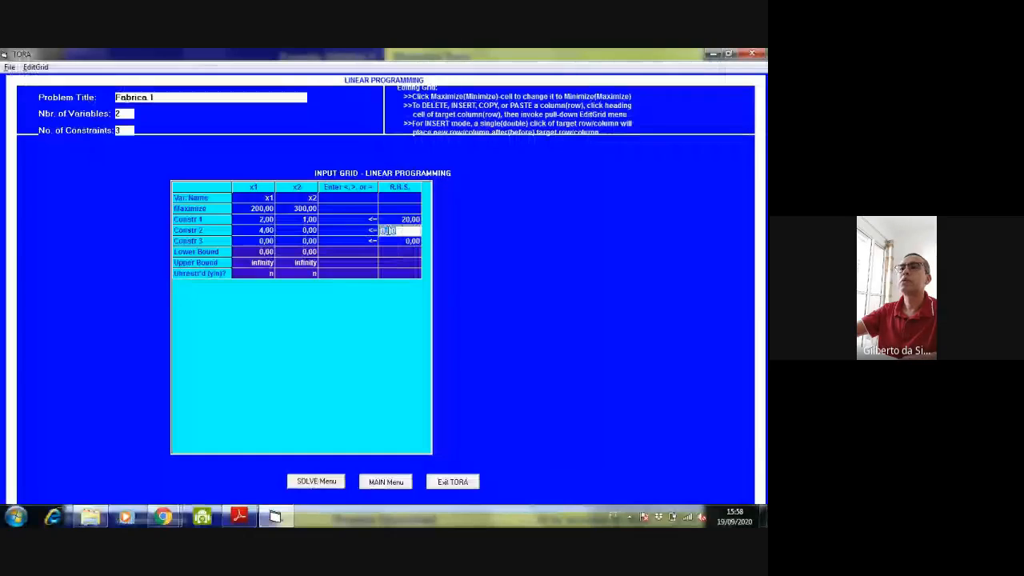
key("Tab")
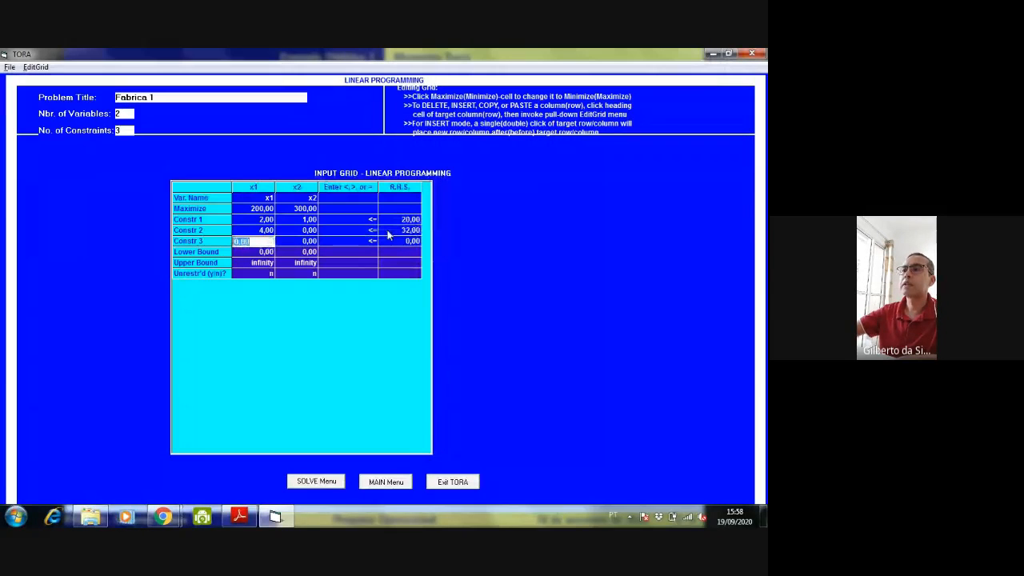
Following the Adobe Reader slide, fill in Constr 3 in TORA with 0 for x1, 1 for x2, <= and right-hand side 10
key("alt+Tab")
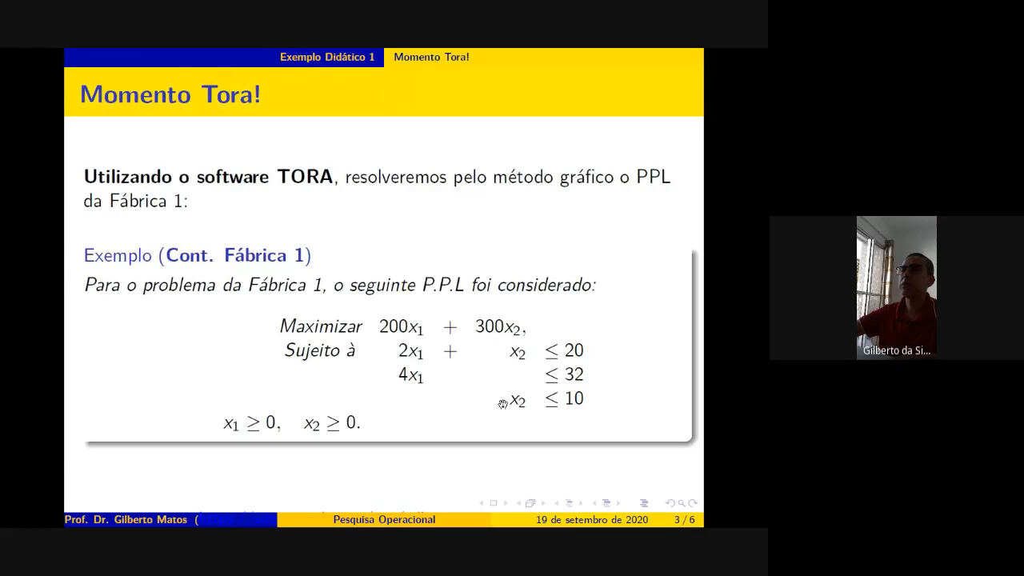
key("alt+Tab")
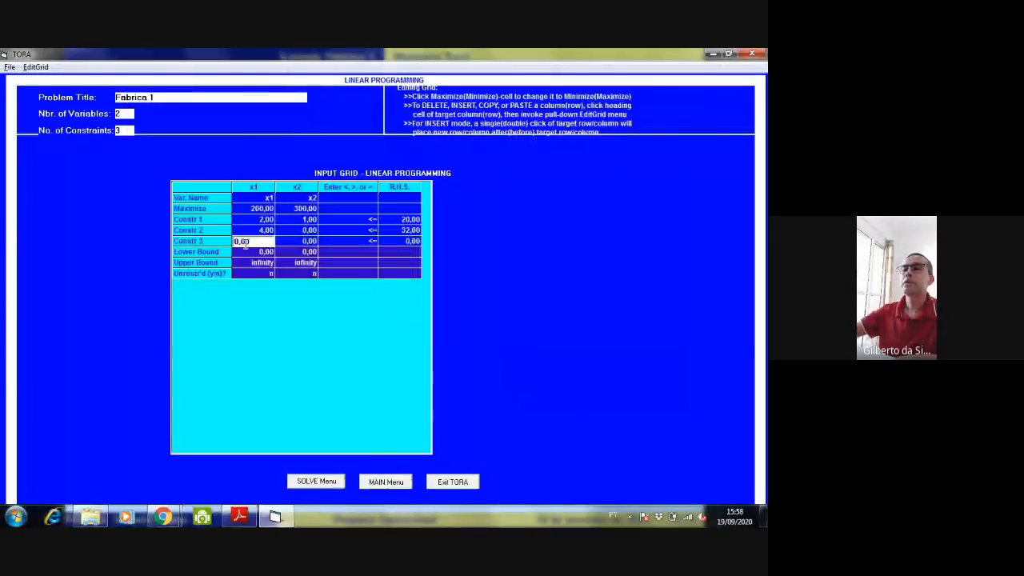
key("Tab")
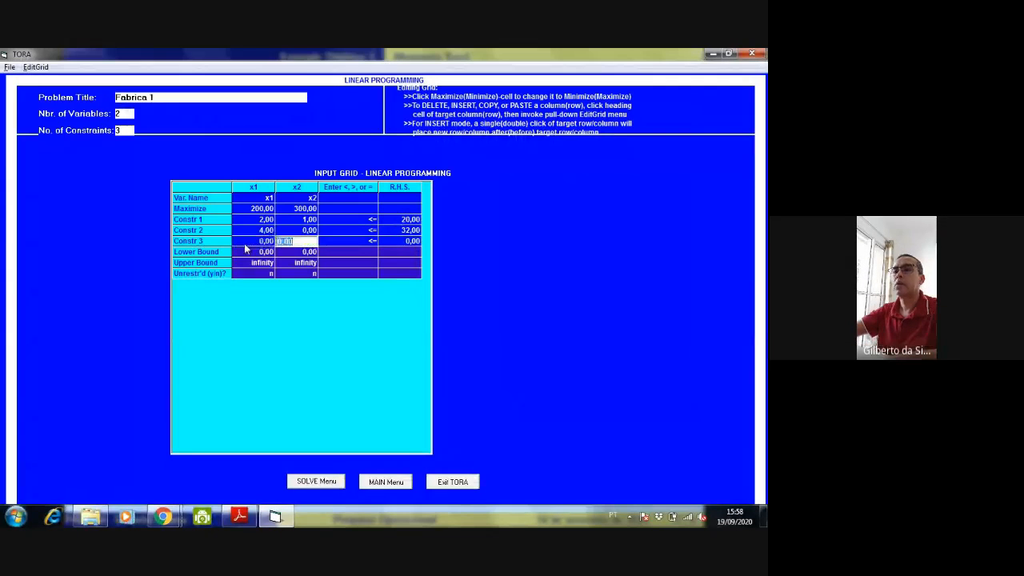
type("1")
key("Tab")
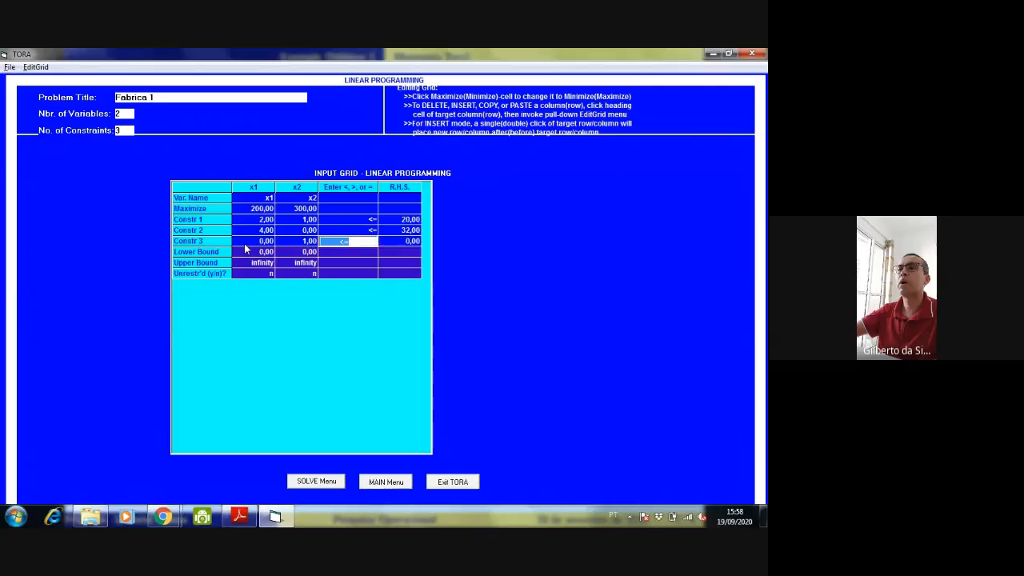
key("Tab")
type("10")
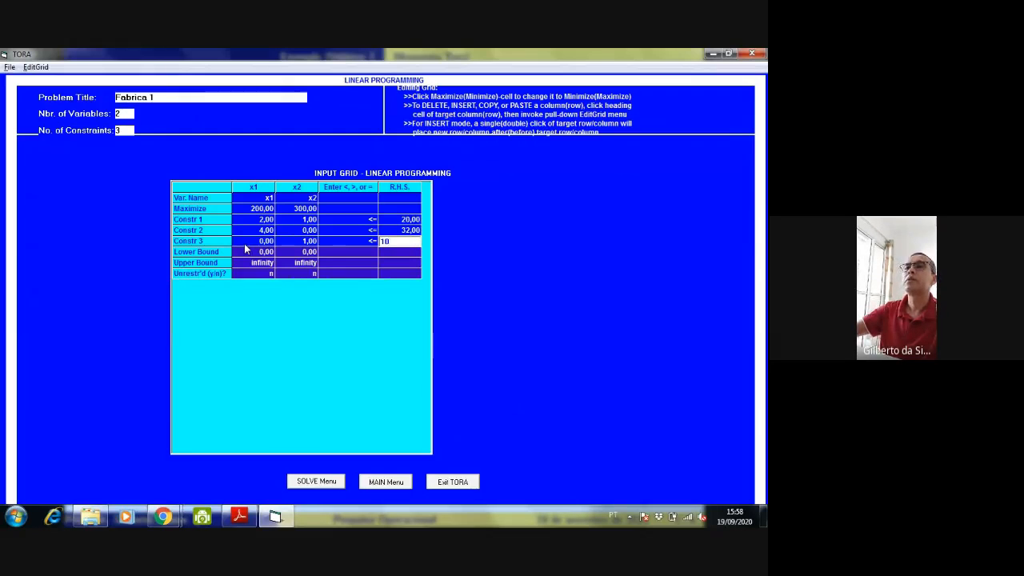
key("Tab")
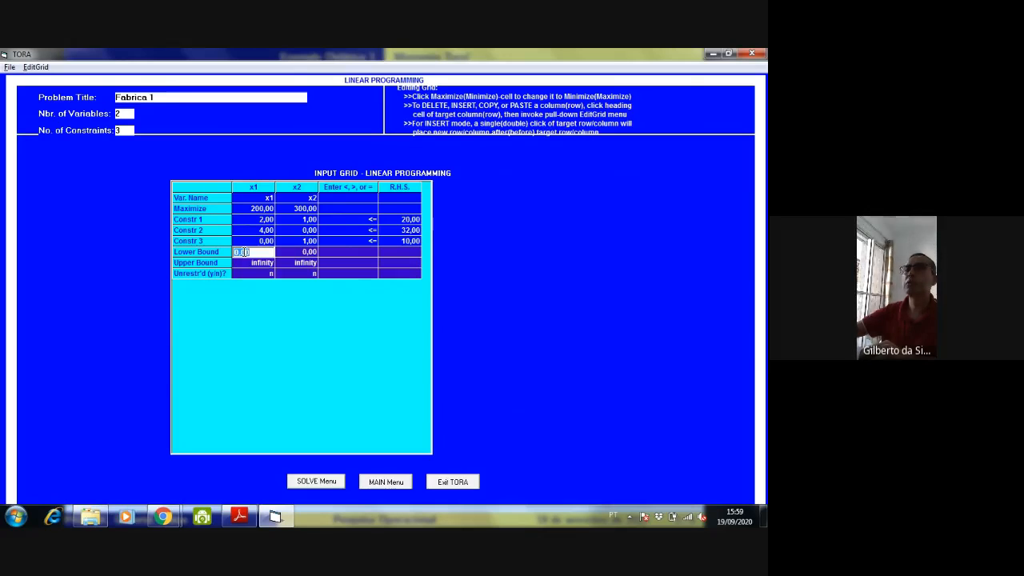
Go through the bounds and unrestricted settings of x1 and x2, keeping lower bound 0, upper bound infinity and unrestricted n
key("Tab")
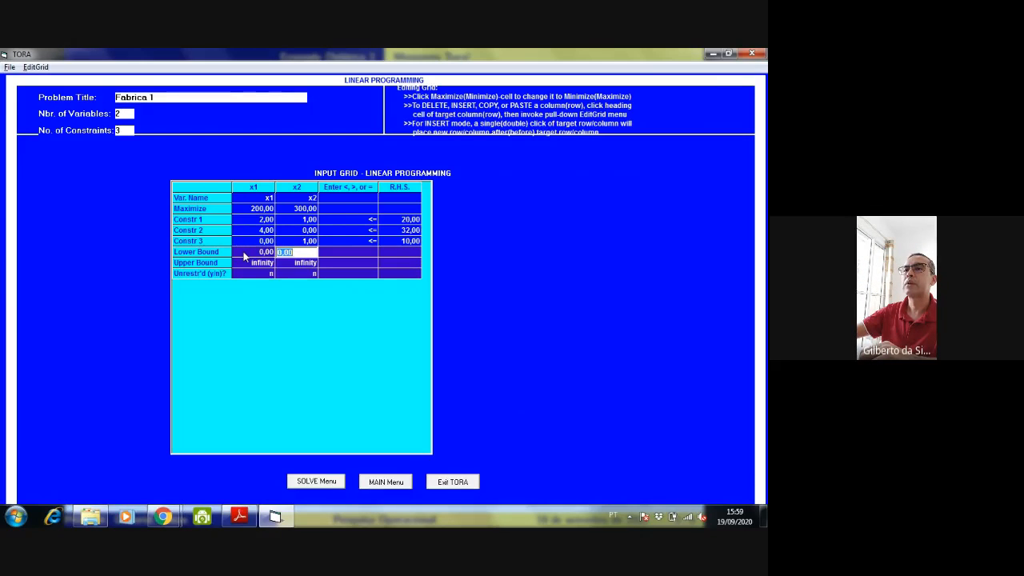
key("Tab")
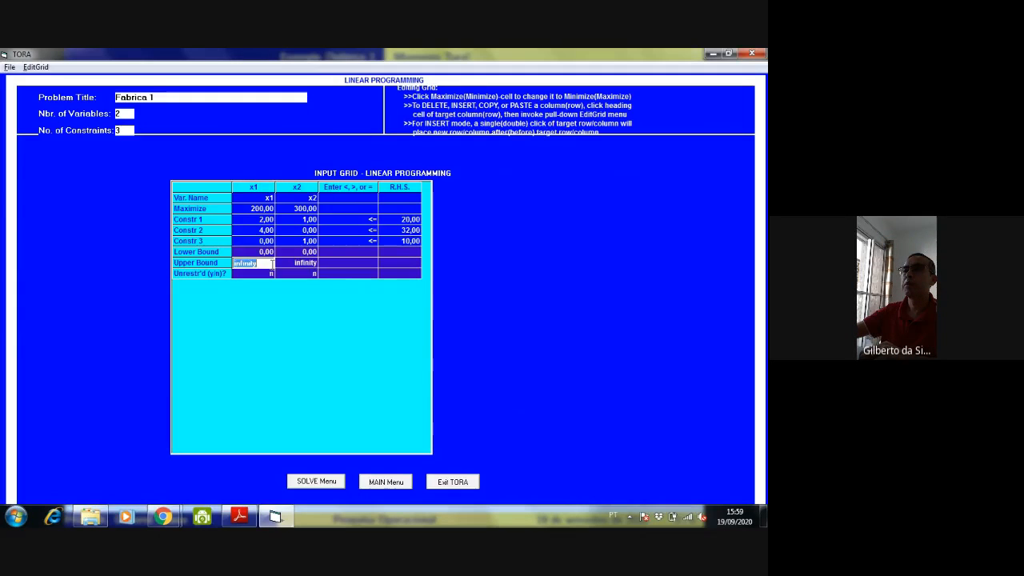
key("Tab")
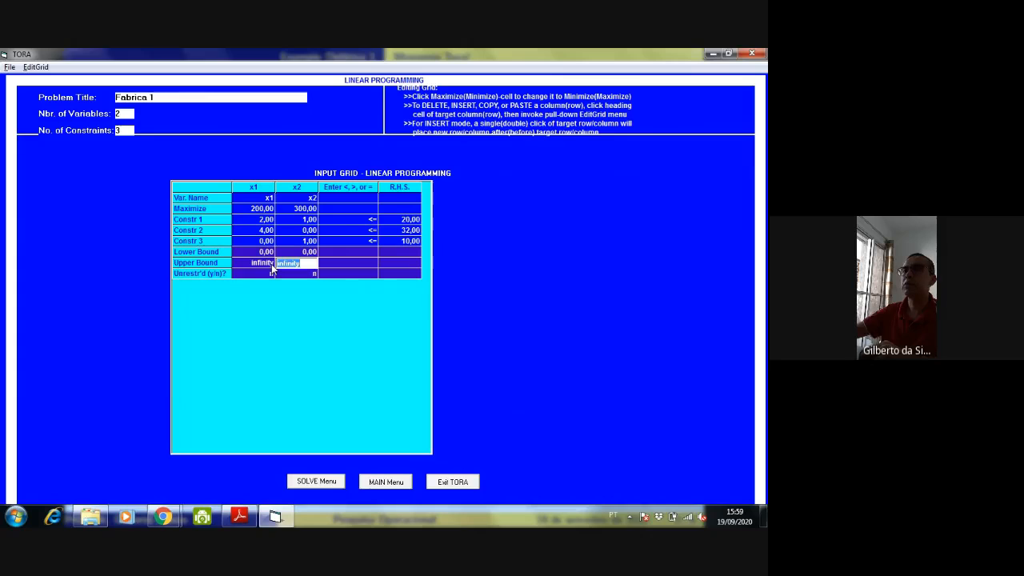
key("Tab")
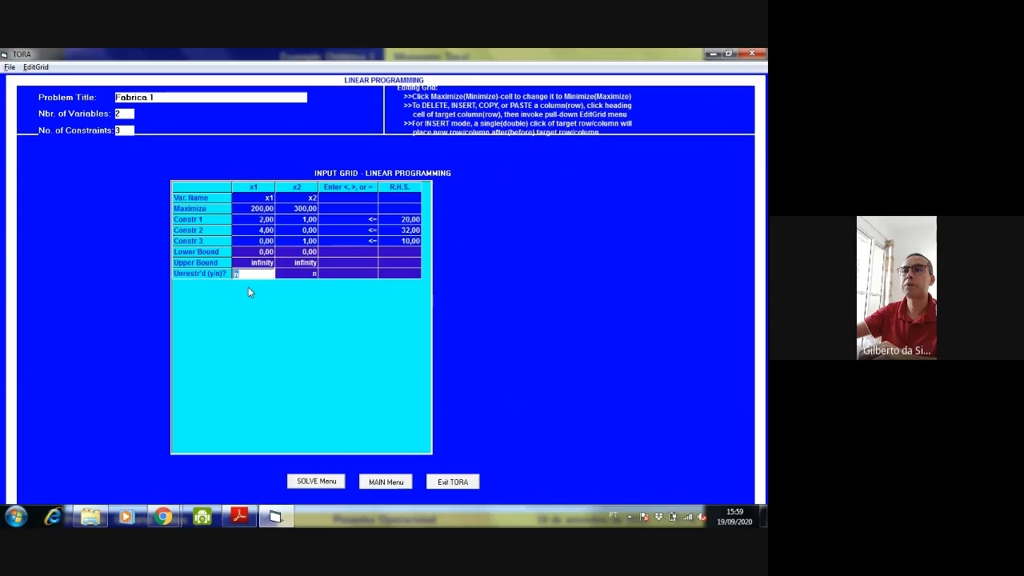
key("Tab")
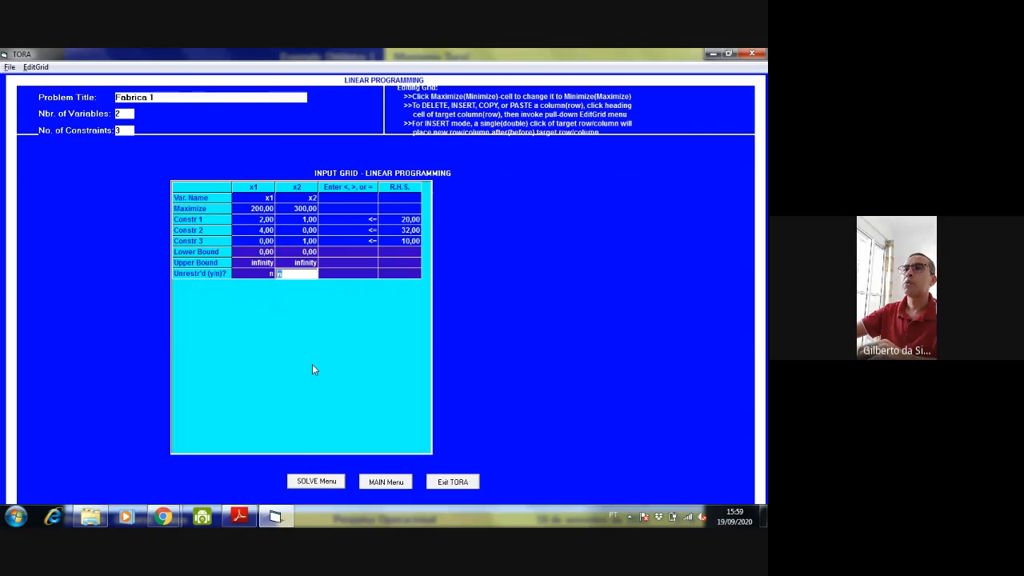
Choose to save the data before solving and browse to D:\02 - Pesquisa Operacional\04_2020_3\04_Aula - Solução Gráfica de PPL - Momento TORA
left_click(317, 482)
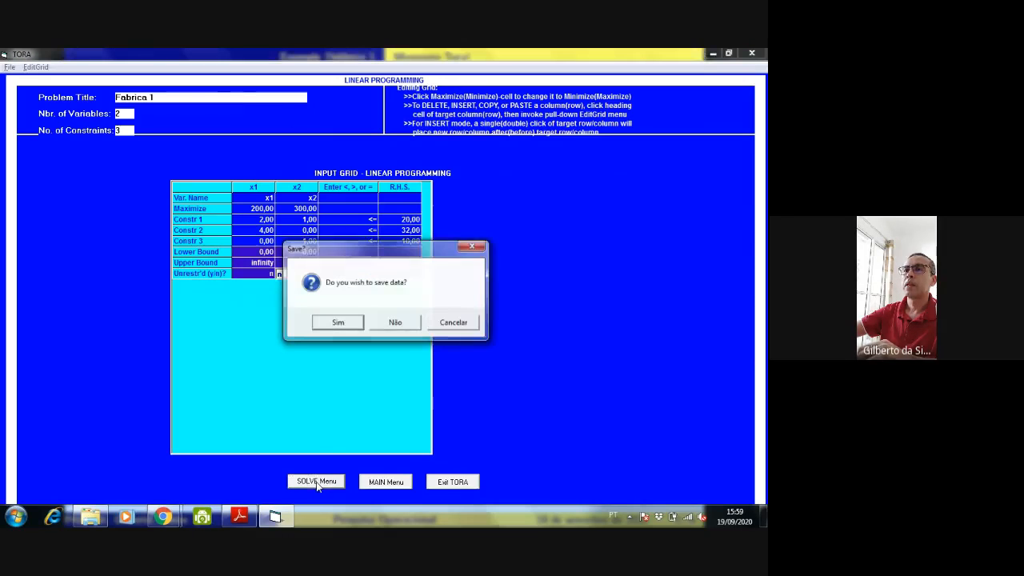
left_click(336, 323)
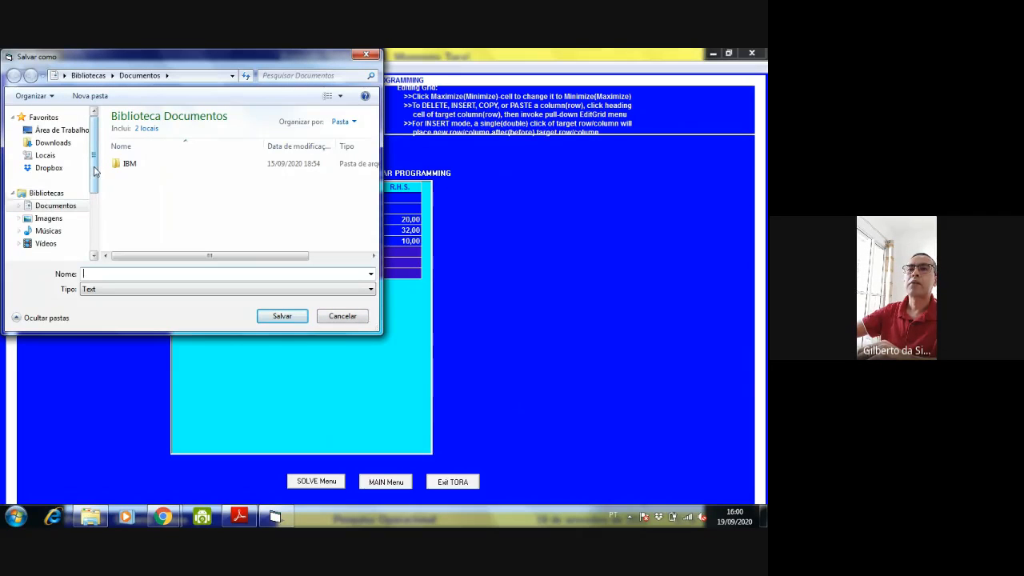
scroll(92, 201, "down", 2)
scroll(95, 200, "down", 1)
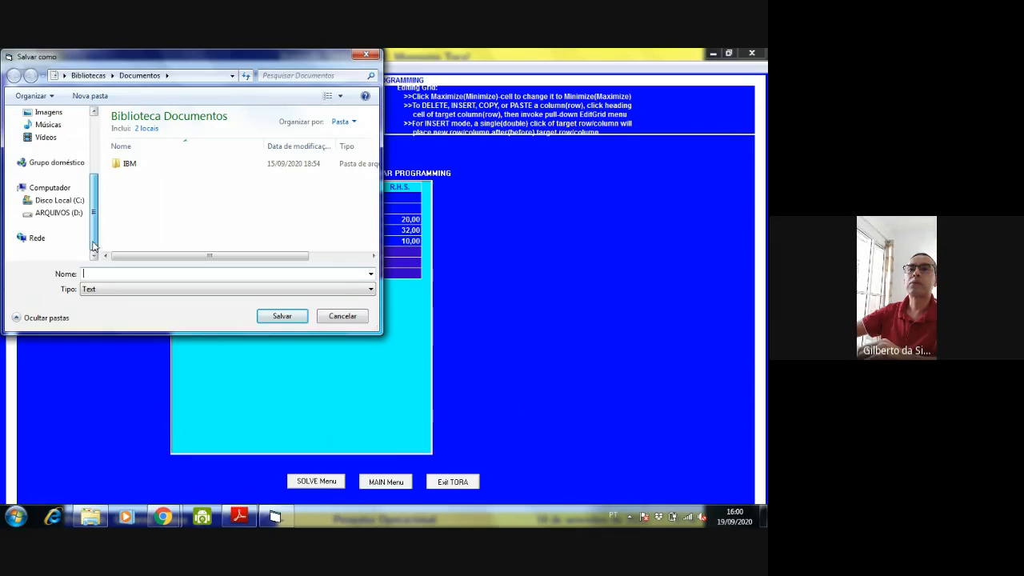
left_click(74, 214)
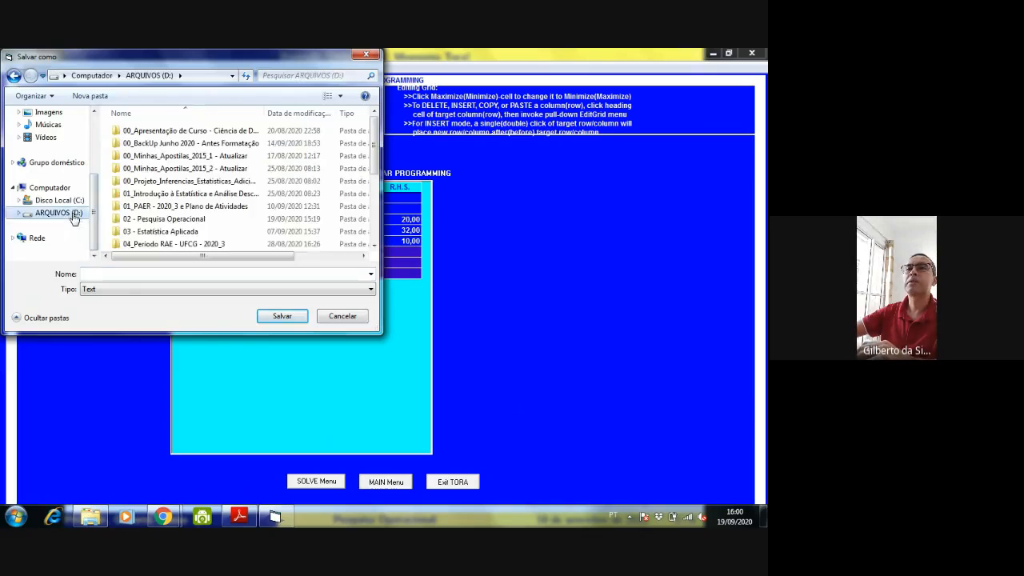
double_click(139, 212)
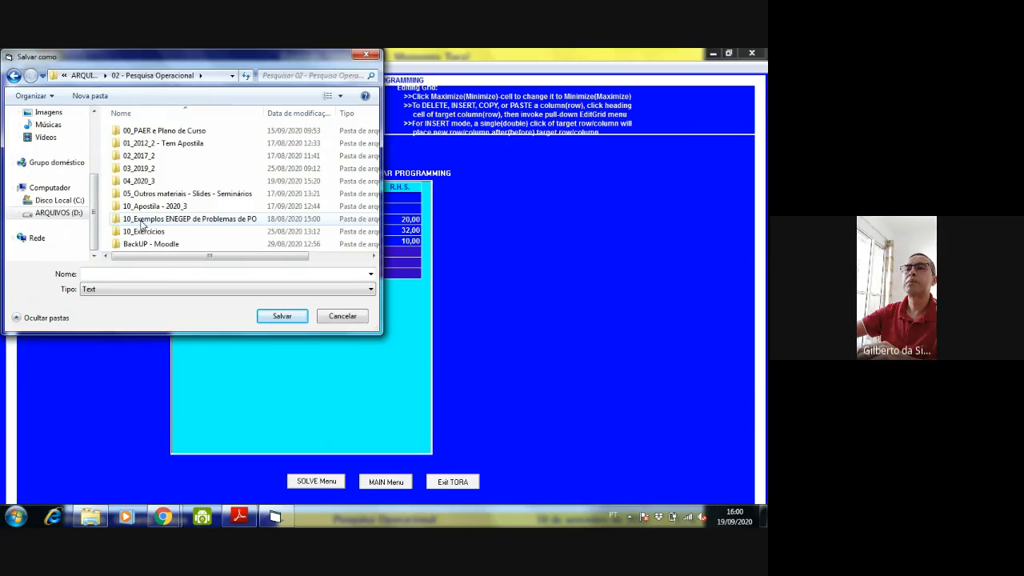
double_click(137, 181)
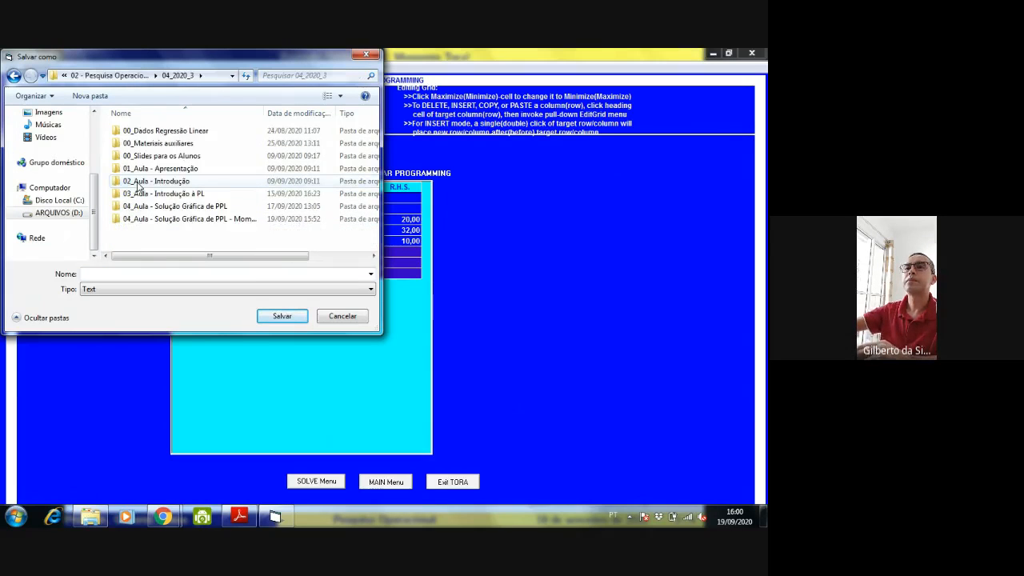
double_click(158, 221)
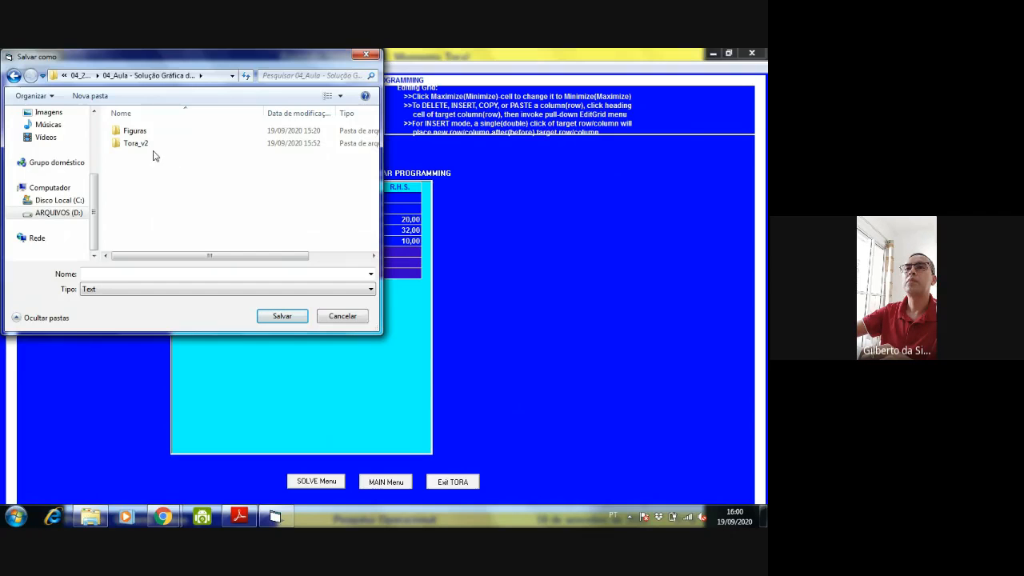
Create a new folder named Modelos_TORA in the lesson folder and open it as the save location
left_click(100, 99)
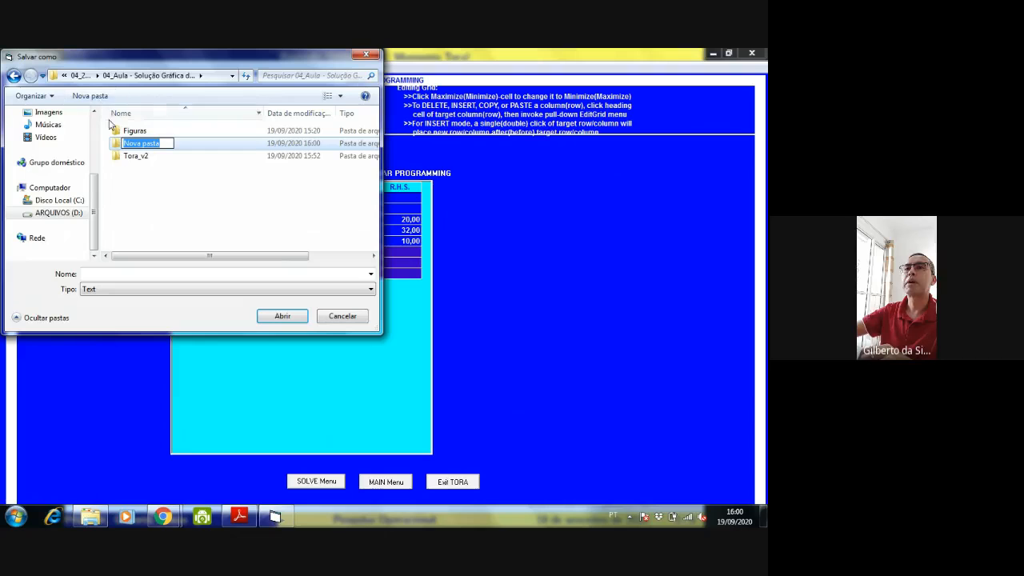
type("Mod")
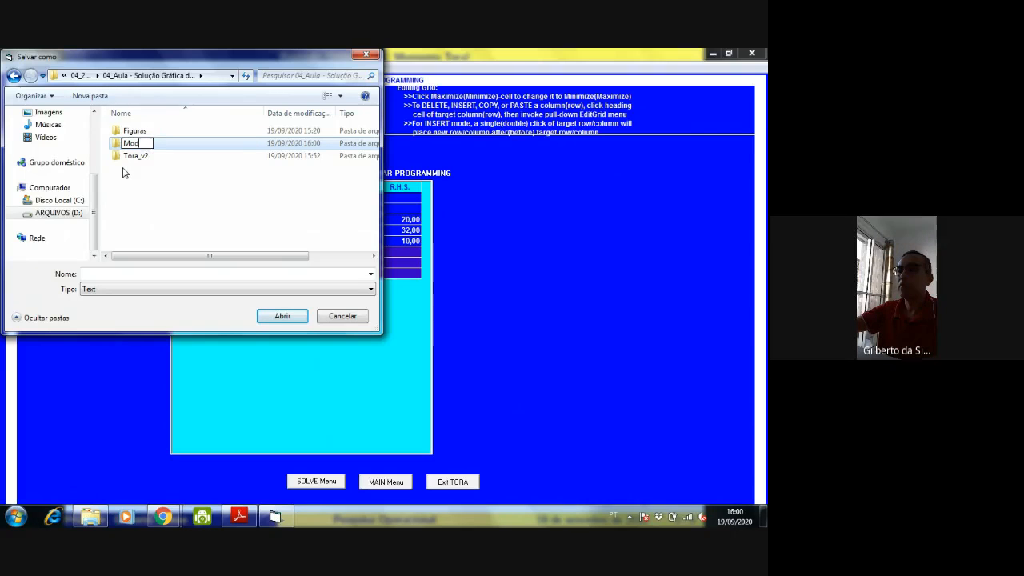
type("elos_T")
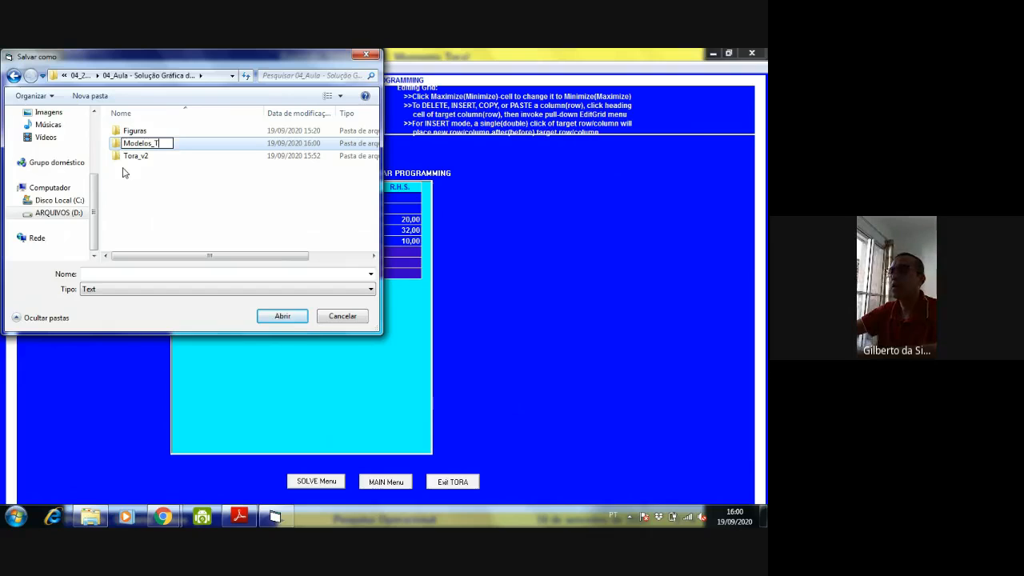
type("OR")
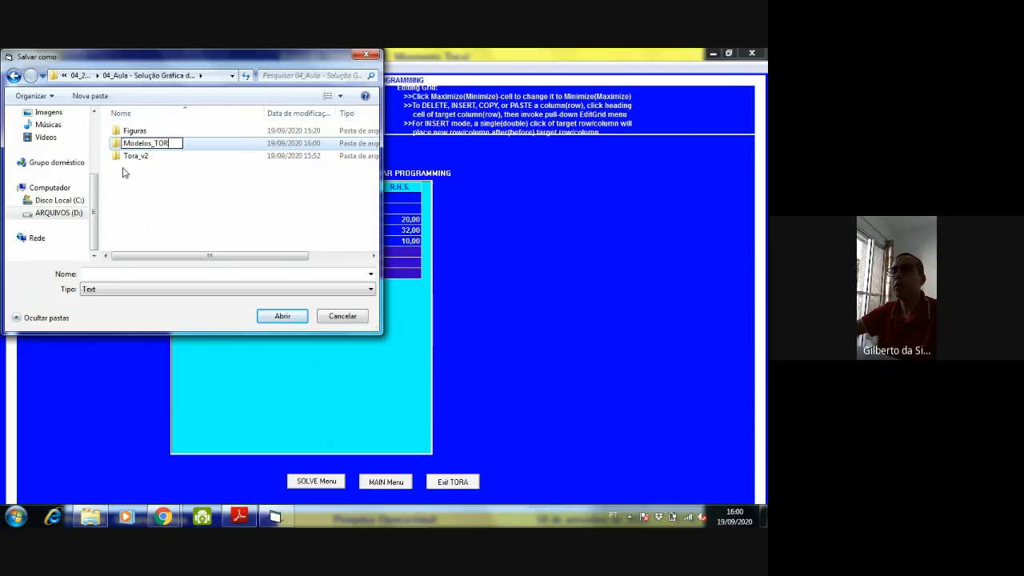
type("A")
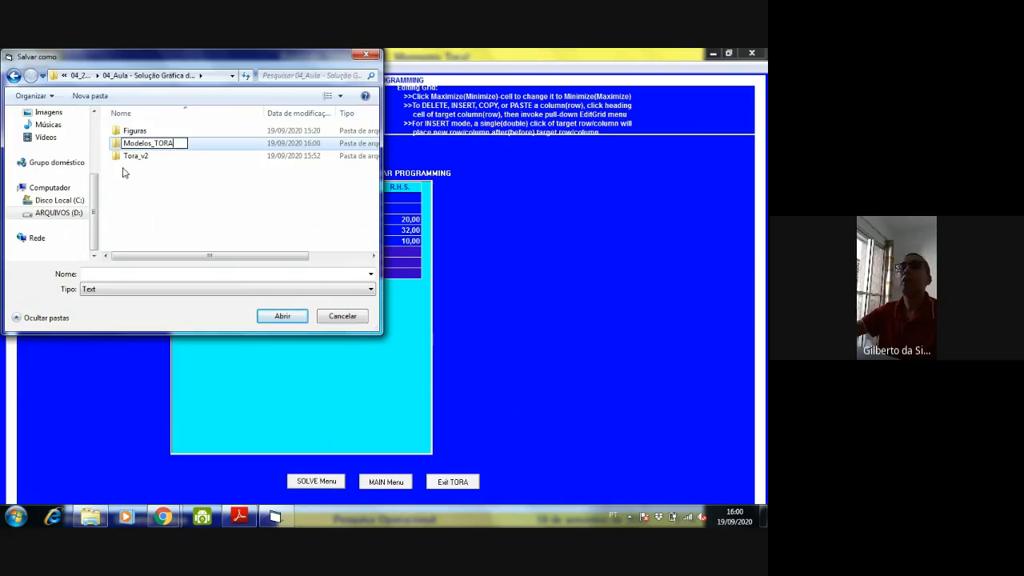
key("Return")
key("Return")
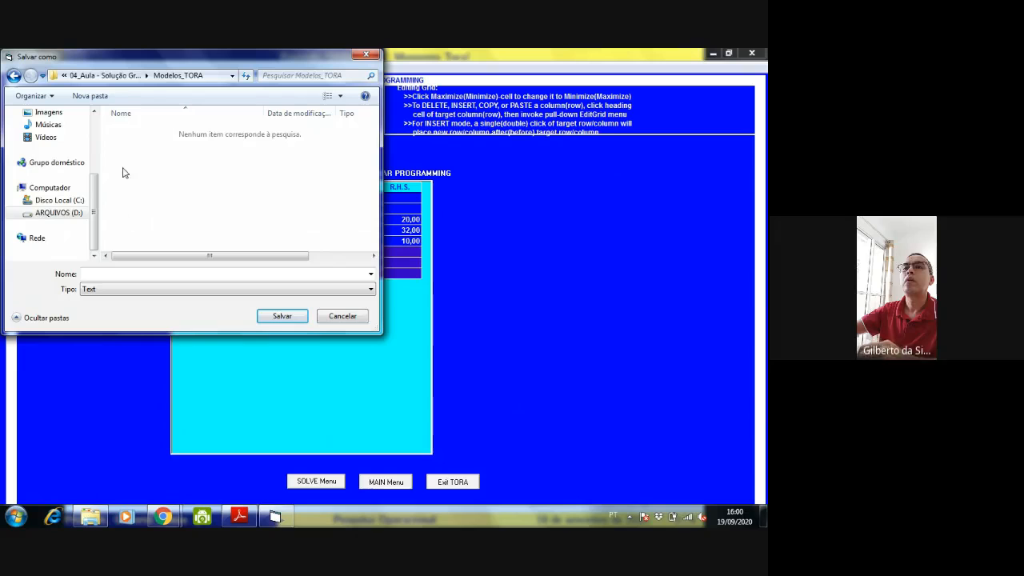
Save the problem data in the Modelos_TORA folder as a Text file named Fabrica_1
left_click(118, 273)
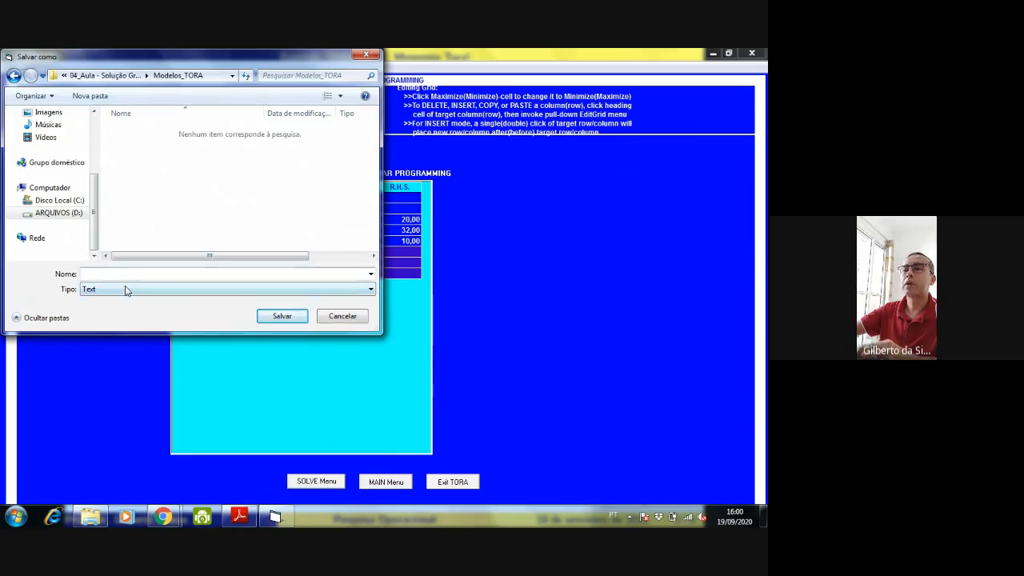
type("Fa")
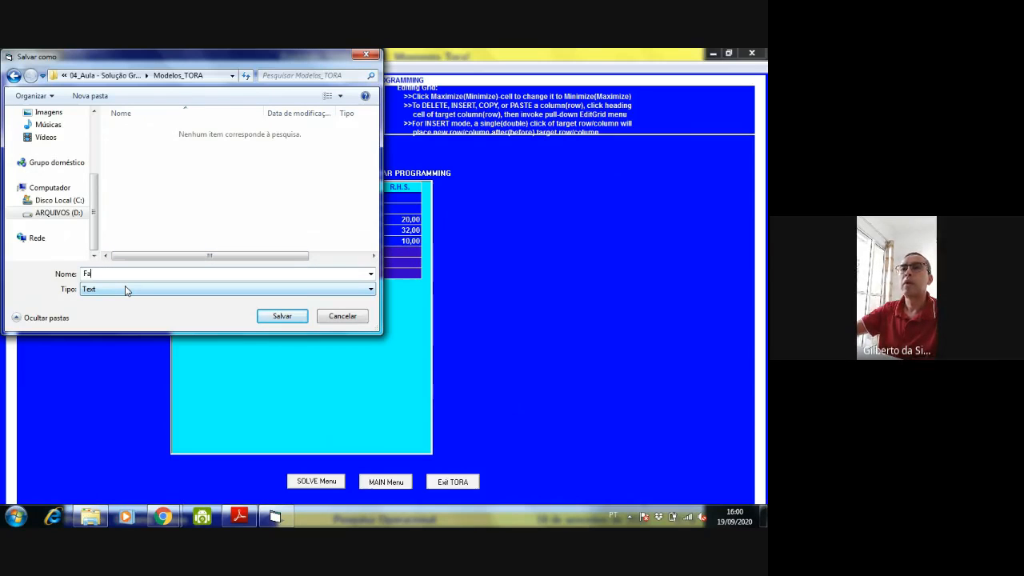
type("bric")
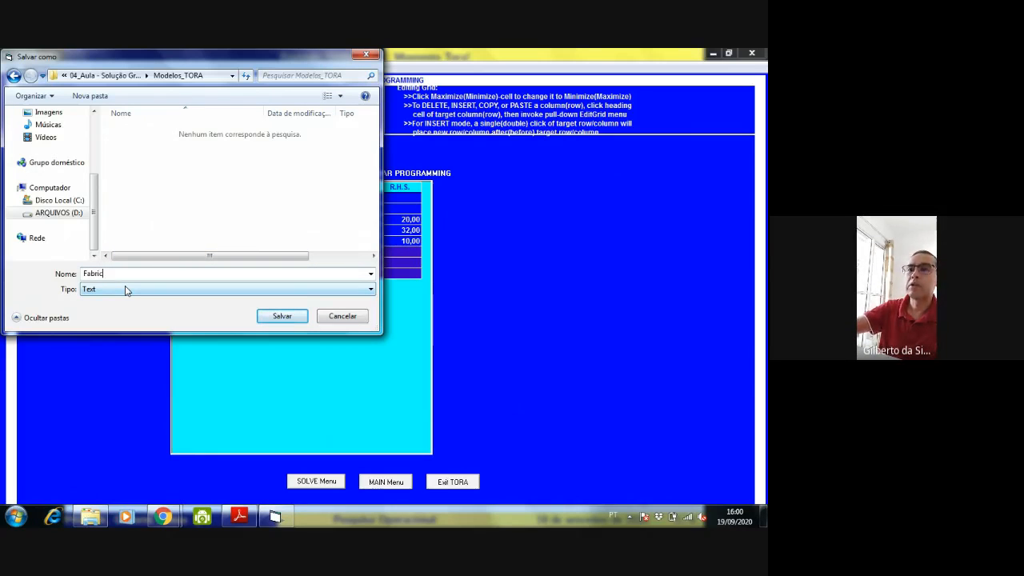
type("a_")
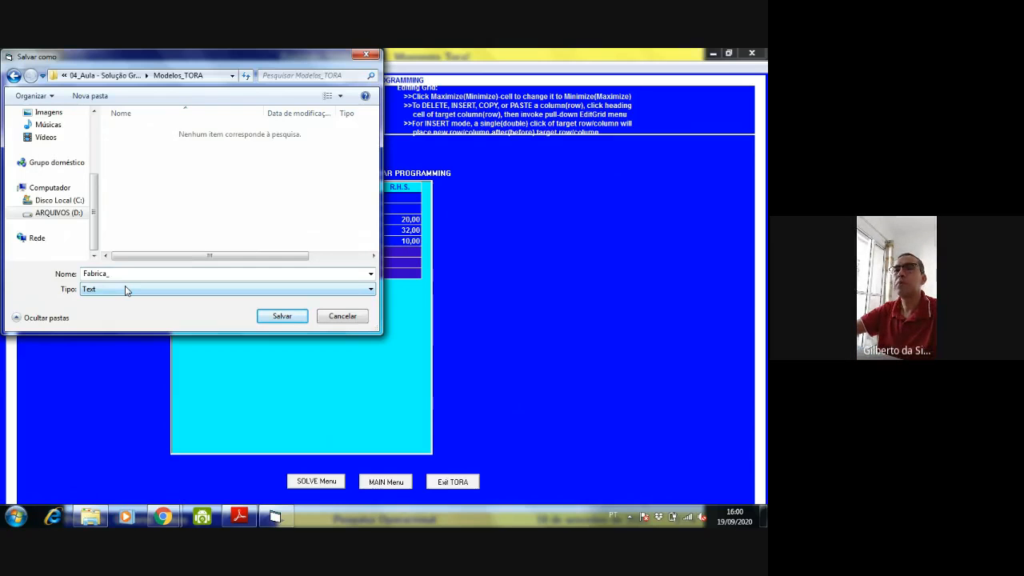
type("I")
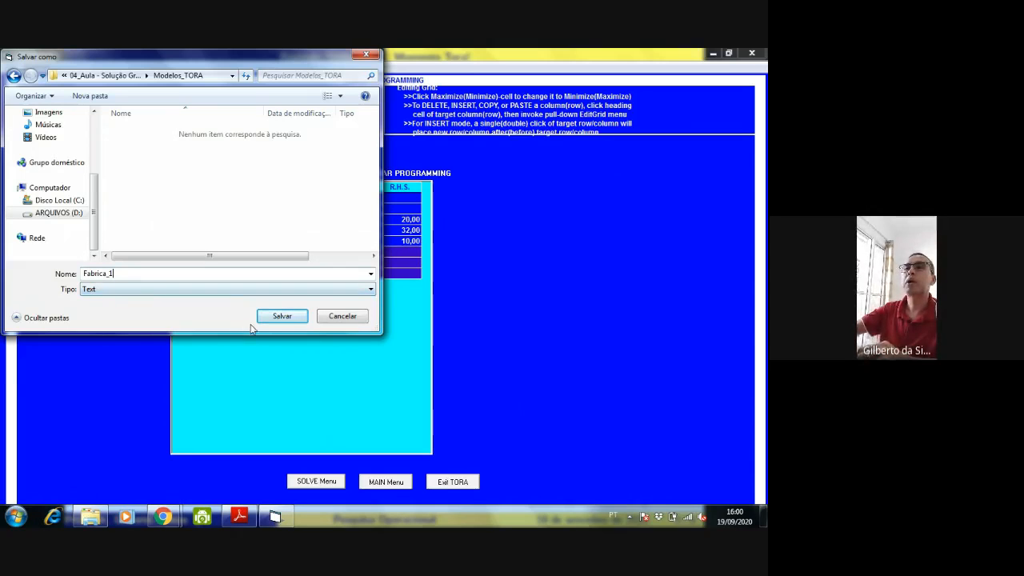
left_click(282, 316)
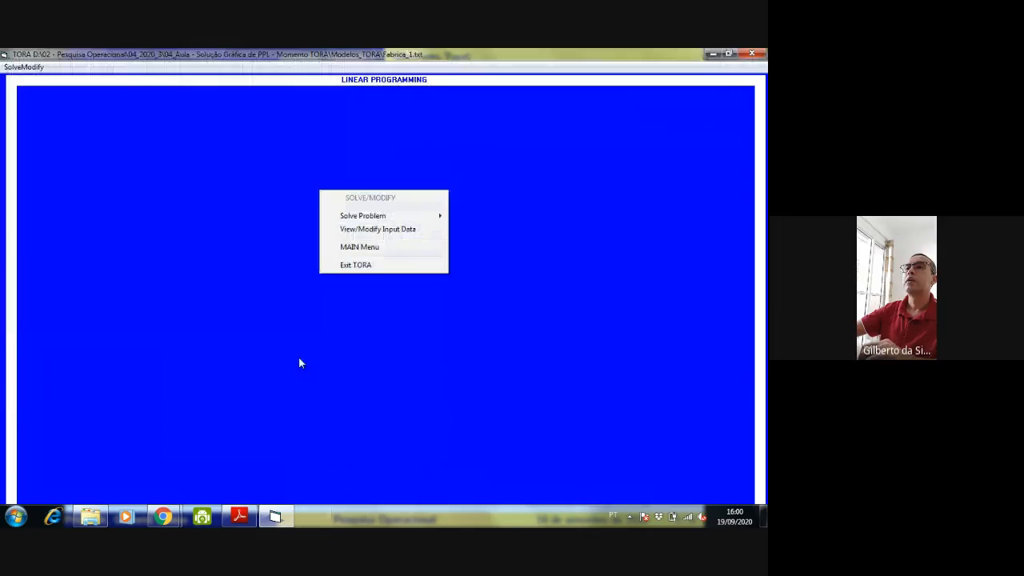
Solve the problem with the Graphical method, keeping decimal notation with N of 5 and D of 2, and open the output screen
left_click(349, 218)
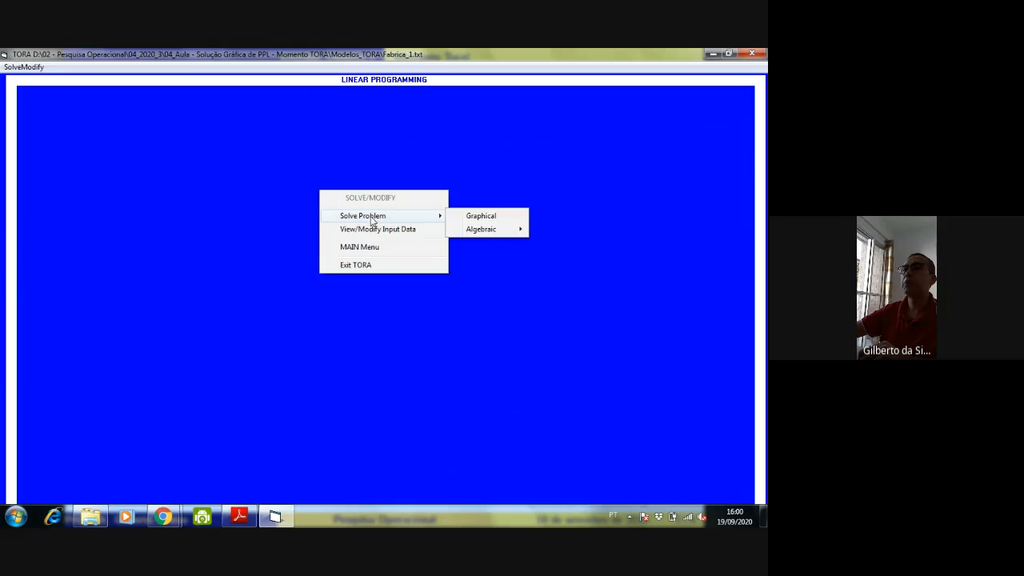
left_click(479, 216)
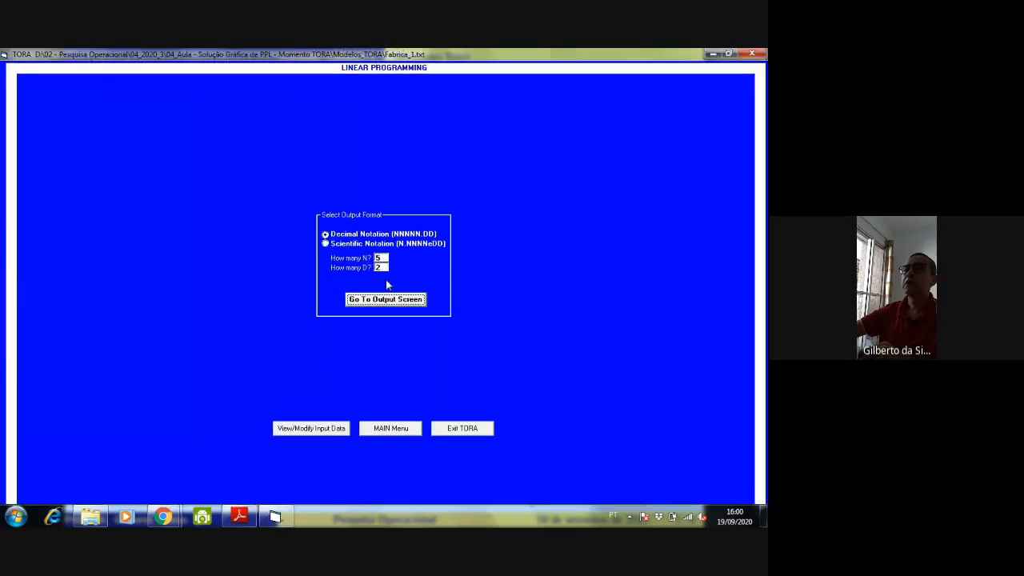
left_click(385, 258)
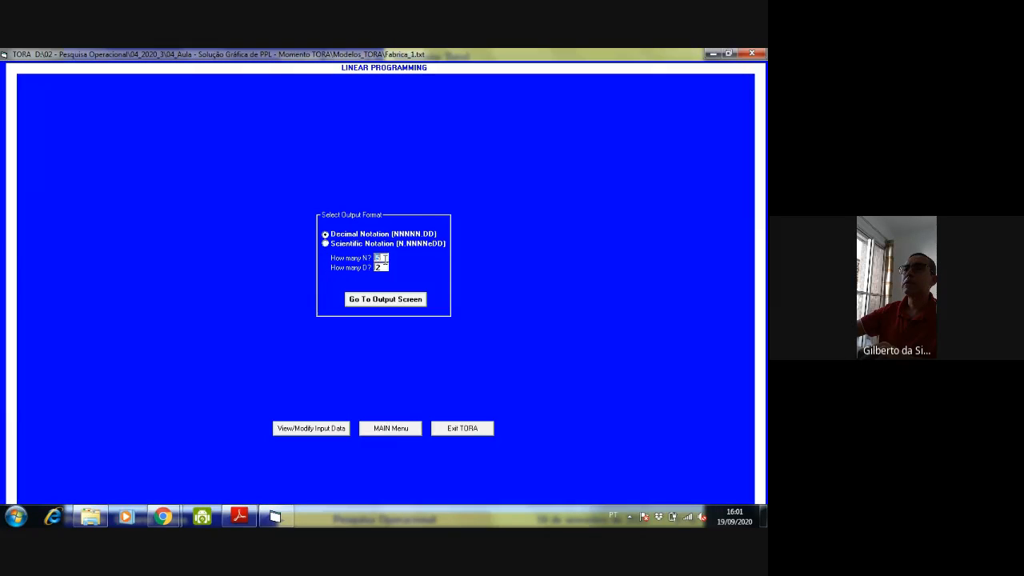
left_click(384, 266)
left_click(384, 301)
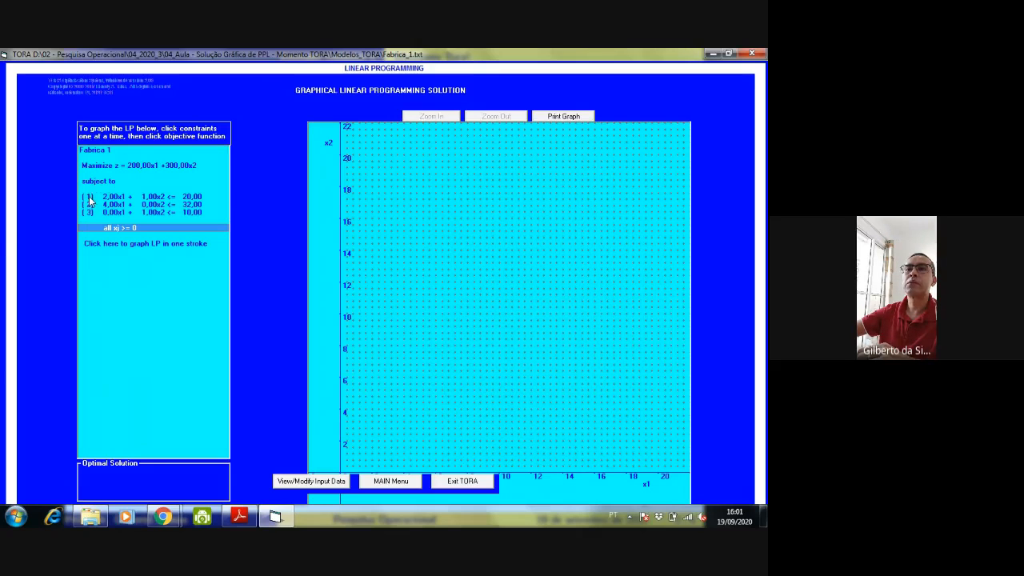
Graph constraints 1, 2 and 3 one at a time in the solution plot, and dismiss the YouTube notification
left_click(153, 200)
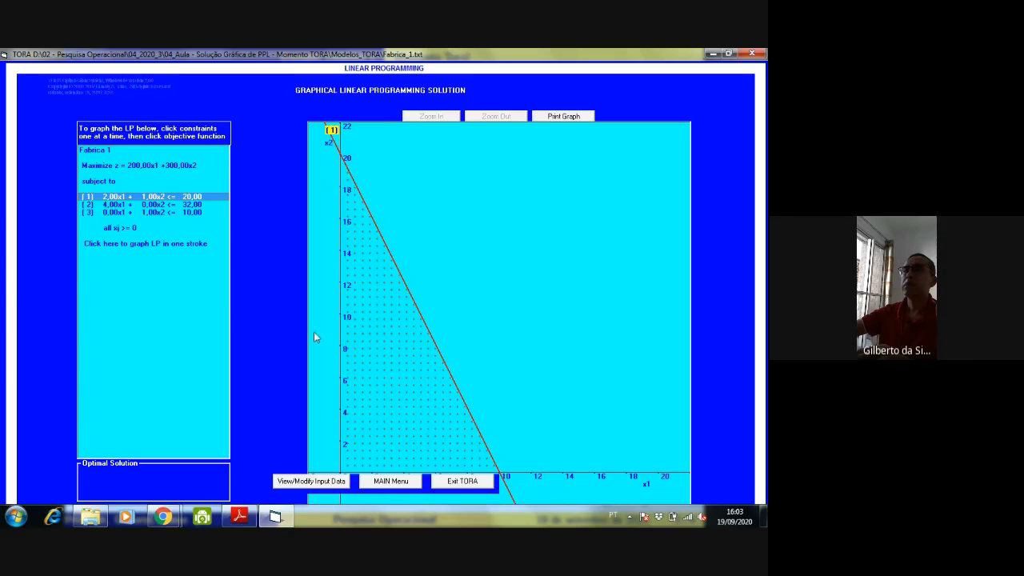
left_click(196, 205)
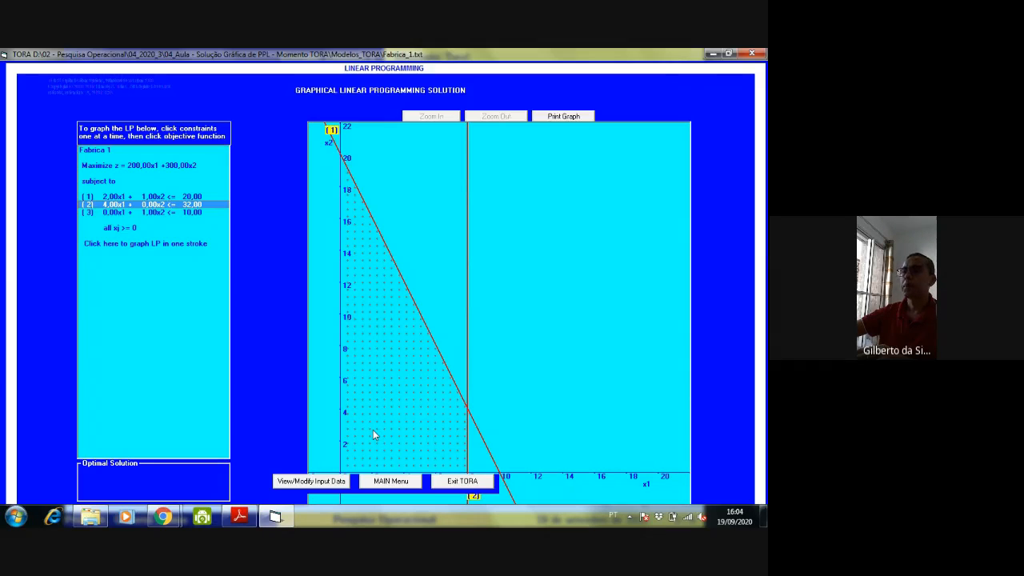
left_click(175, 212)
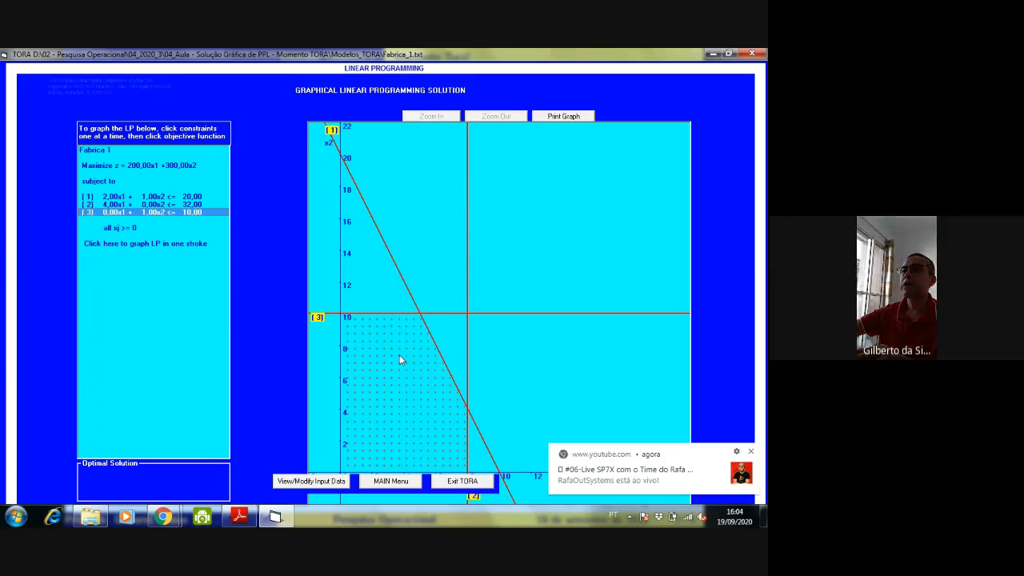
left_click(752, 454)
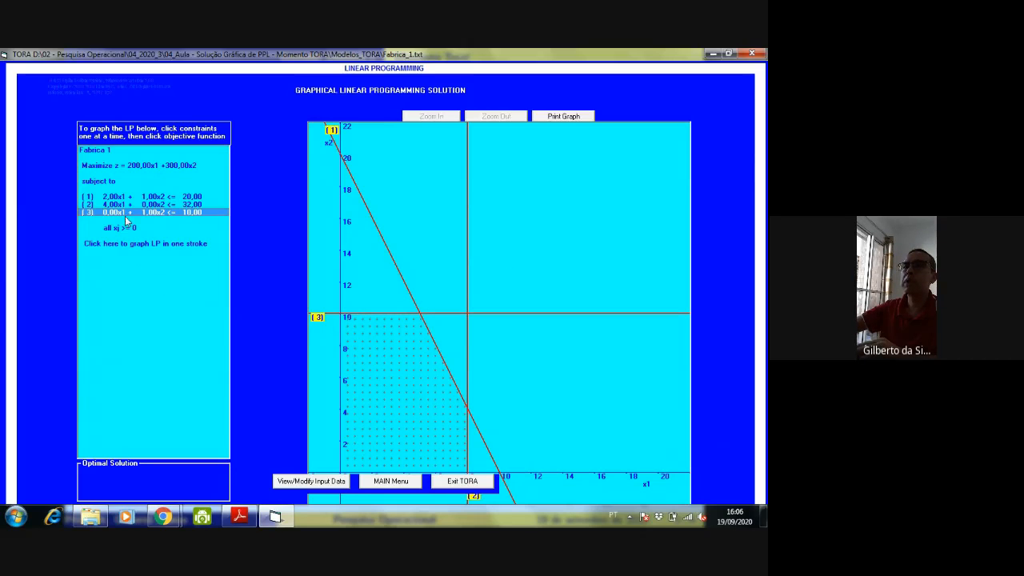
Plot the objective function Maximize z = 200x1 + 300x2 on the graph to find the optimal solution
left_click(117, 166)
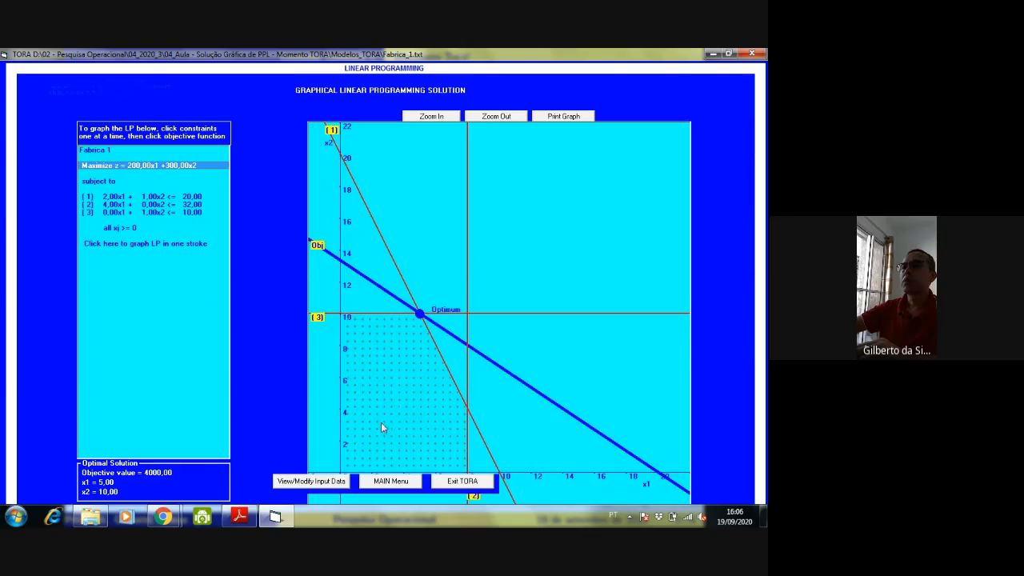
left_click(152, 166)
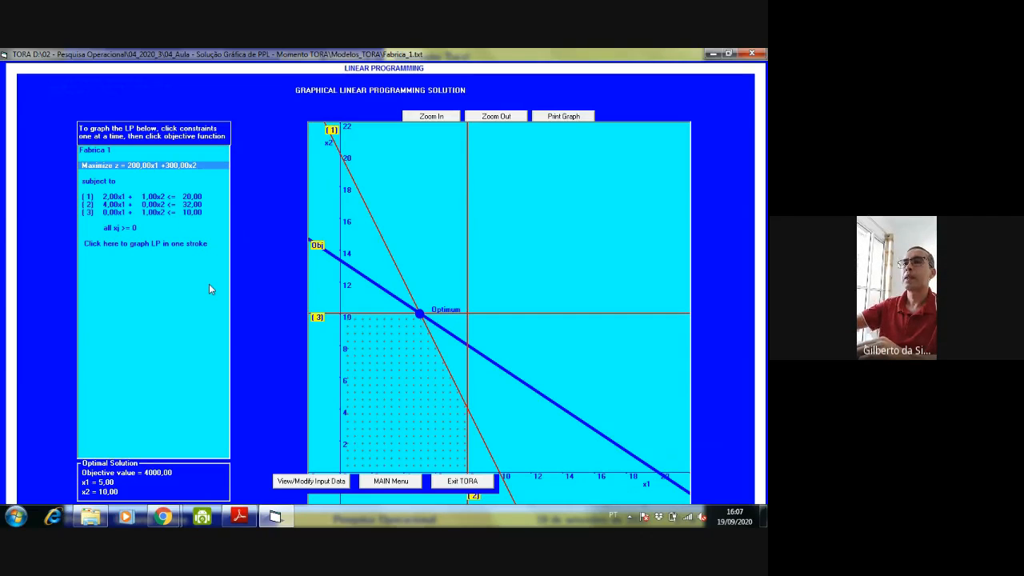
left_click(173, 167)
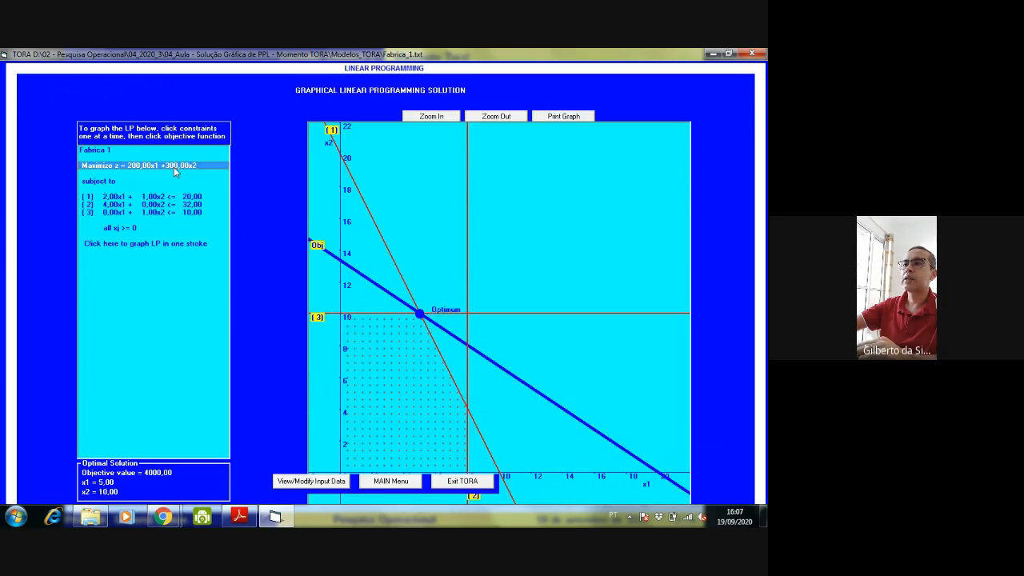
left_click(174, 166)
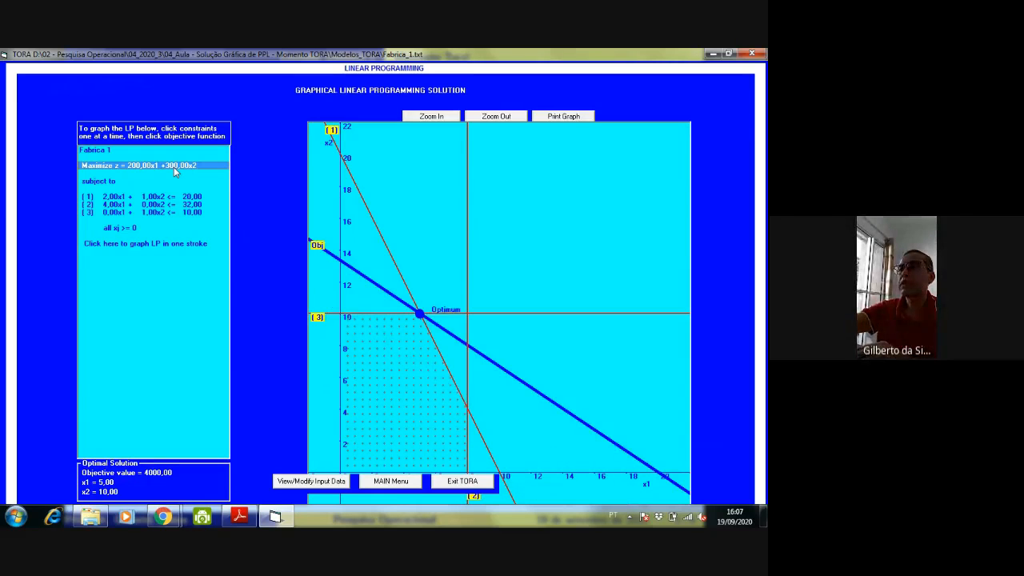
left_click(174, 166)
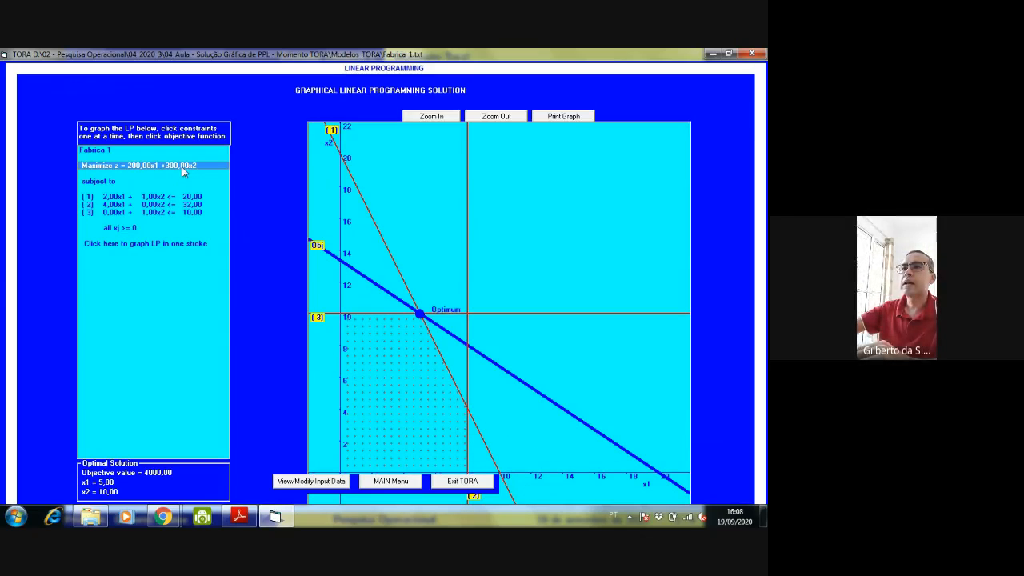
left_click(181, 166)
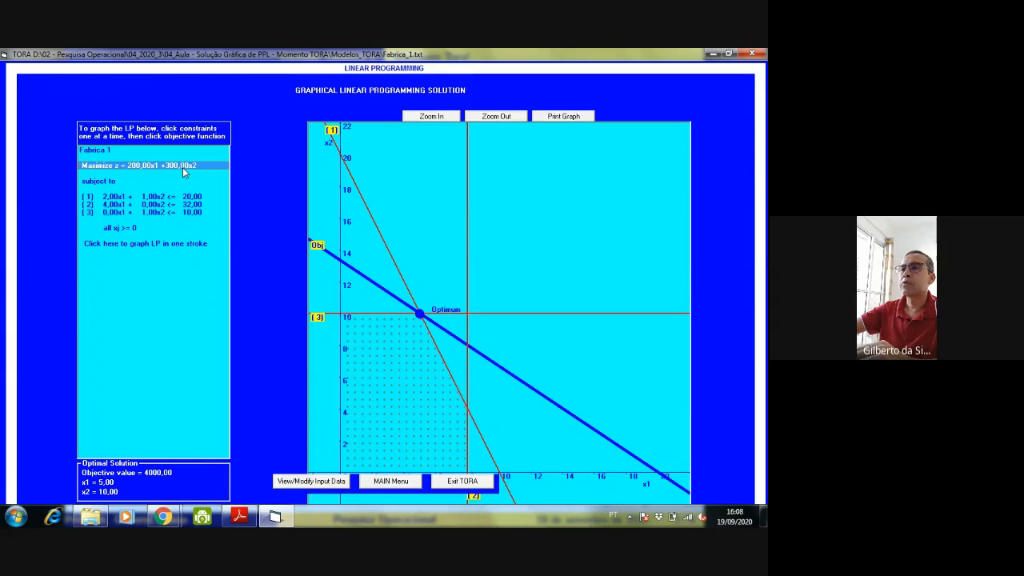
left_click(183, 167)
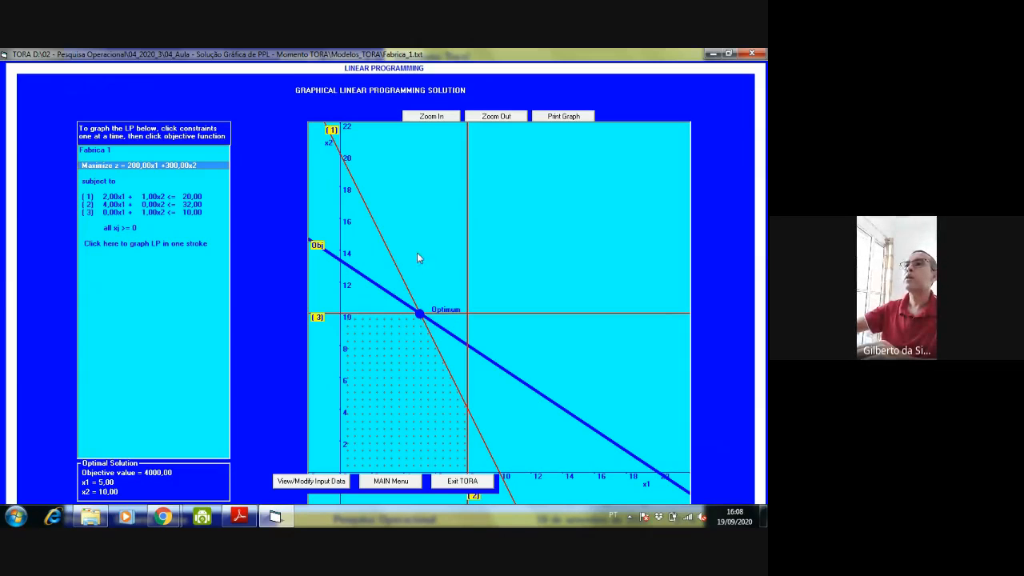
Examine the solution graph at closer and wider scales, and try to print it, dismissing the HP printer window
left_click(430, 120)
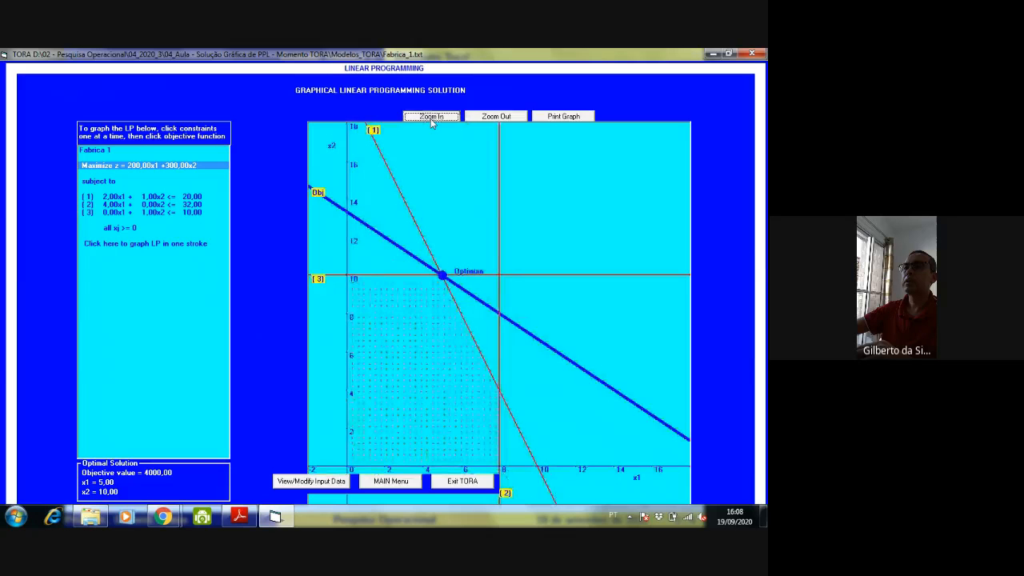
left_click(431, 119)
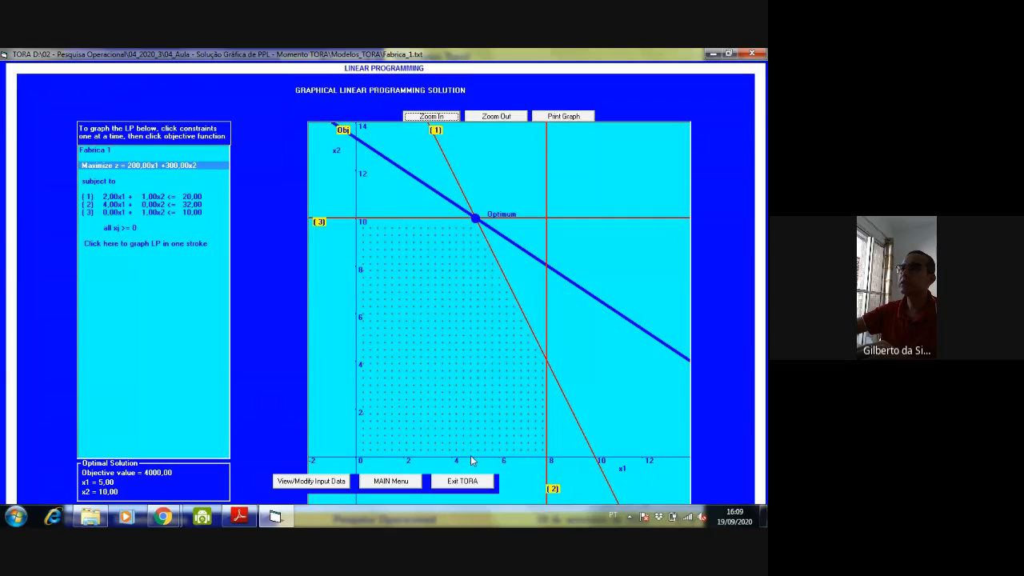
left_click(452, 118)
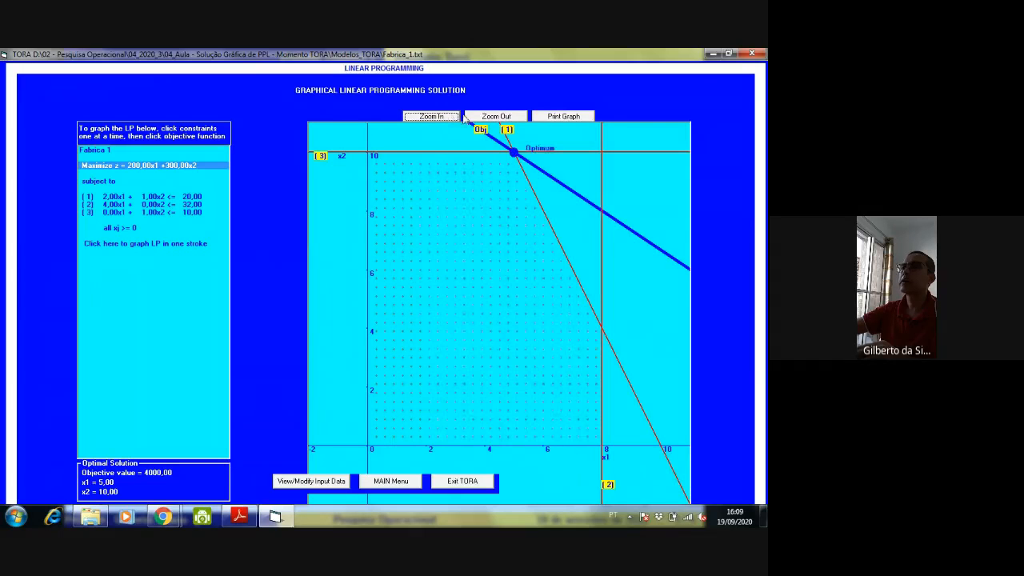
left_click(494, 117)
left_click(488, 118)
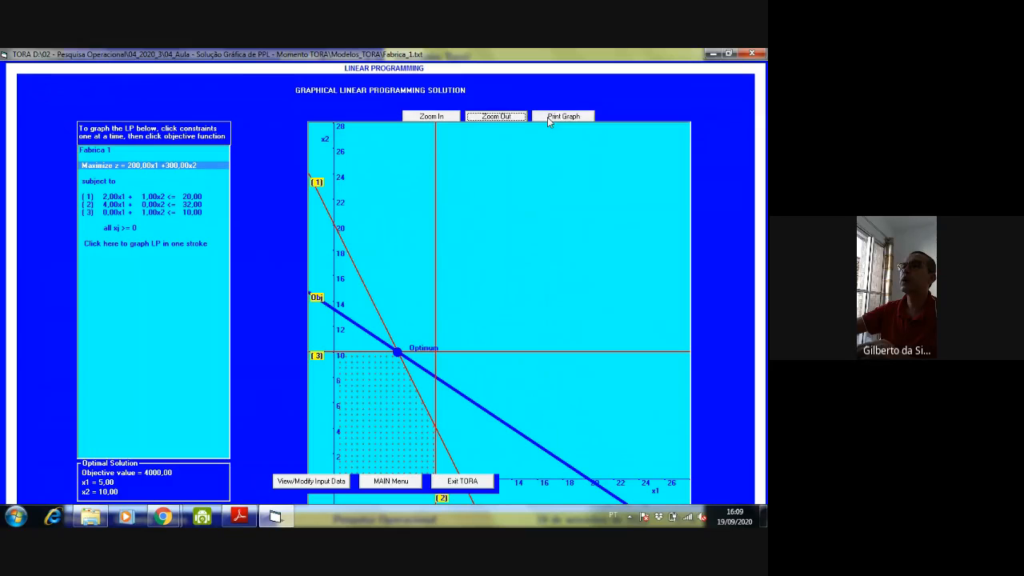
left_click(547, 117)
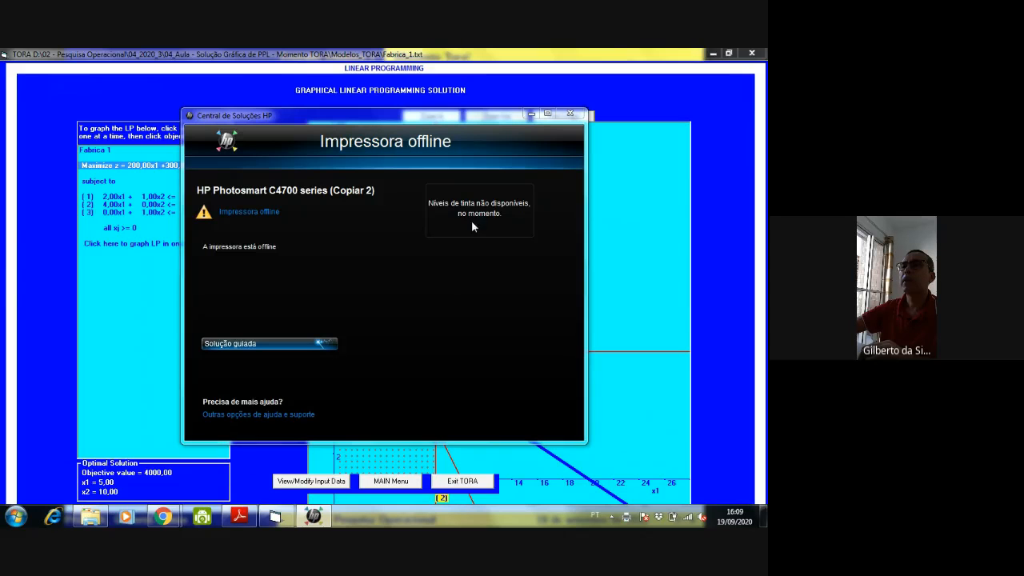
left_click(570, 114)
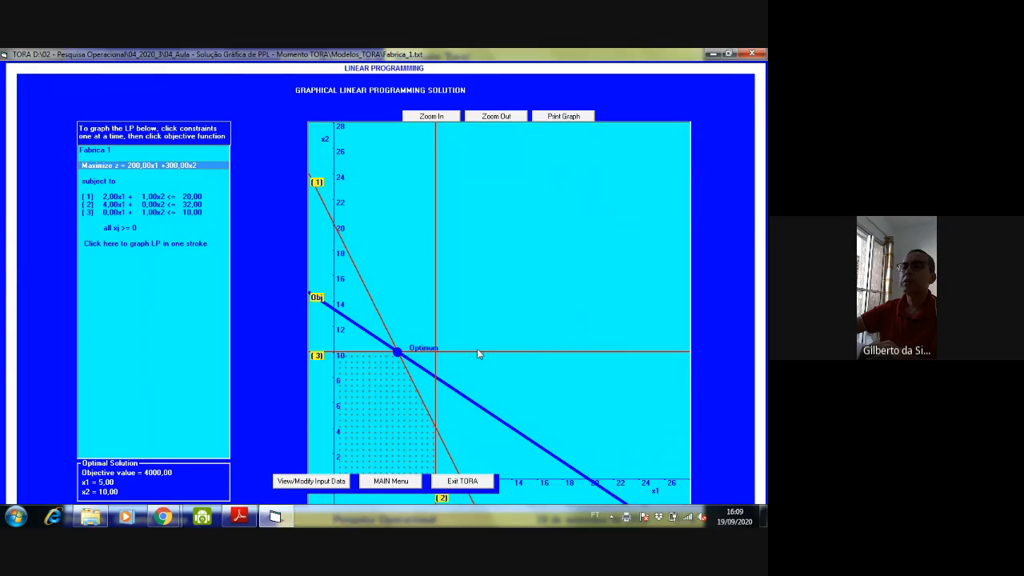
Capture the graph area showing the feasible region, axes and optimum point with the Ferramenta de Captura
left_click(483, 117)
left_click(450, 117)
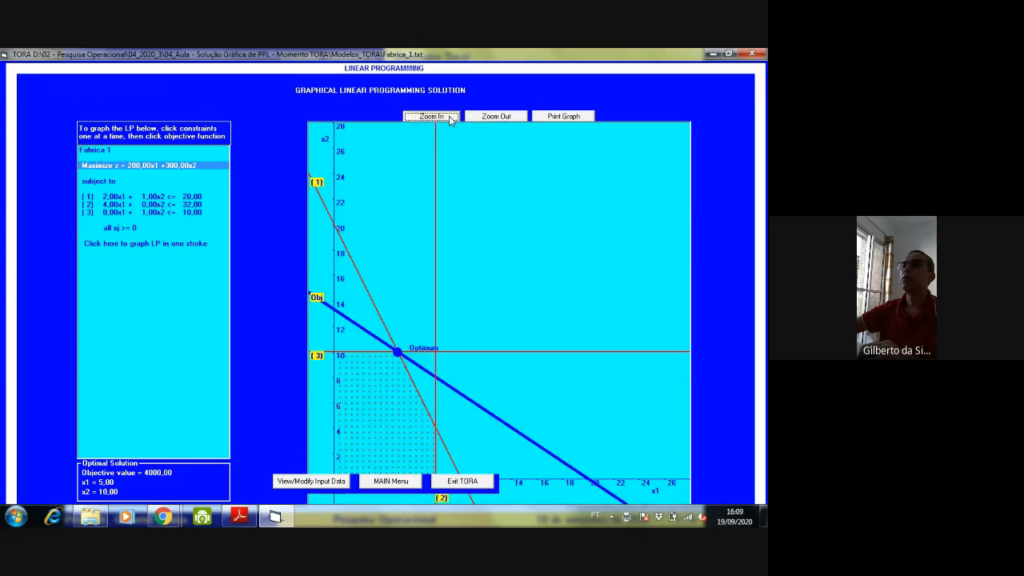
left_click(449, 116)
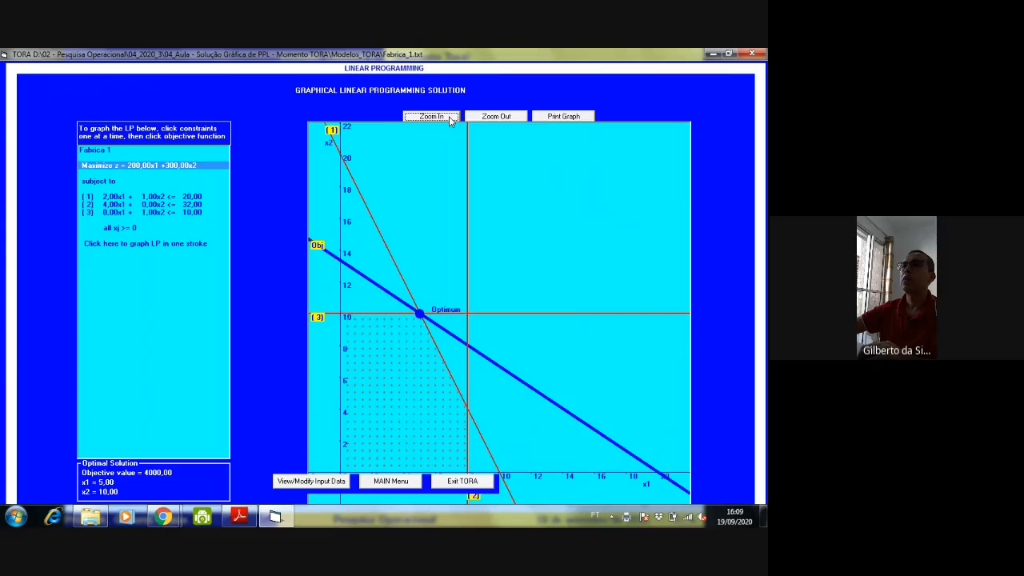
left_click(451, 118)
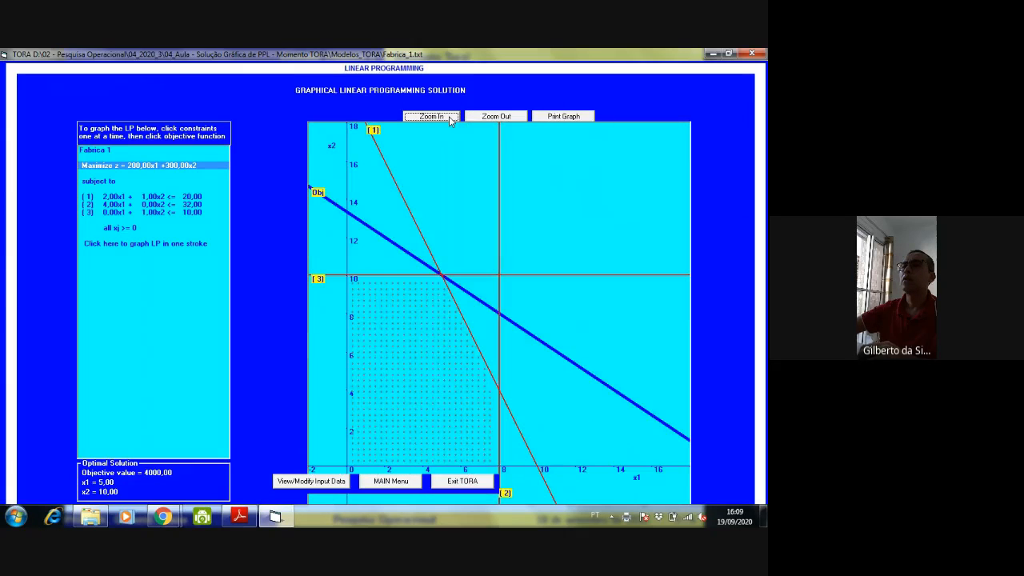
left_click(450, 117)
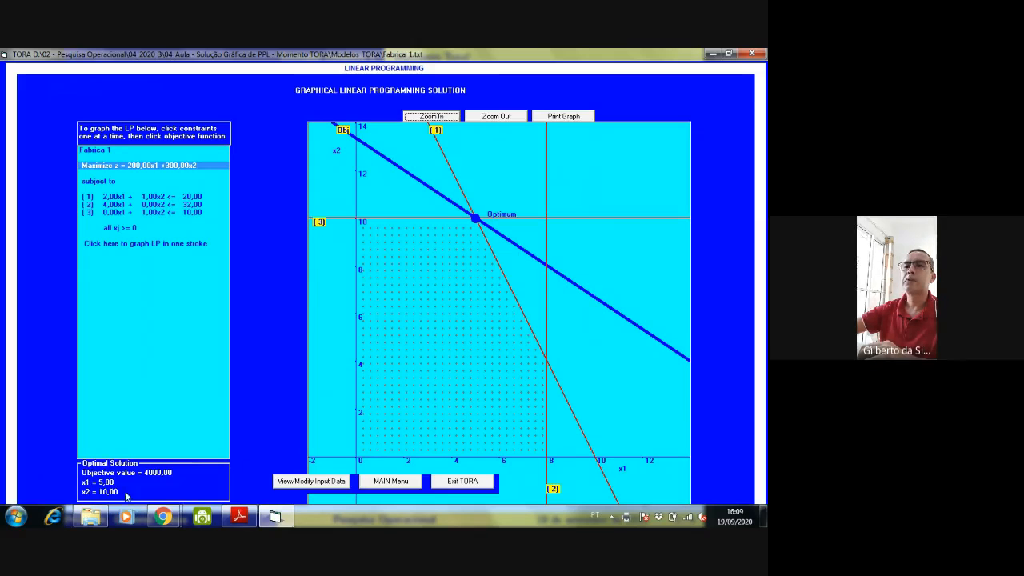
left_click(16, 517)
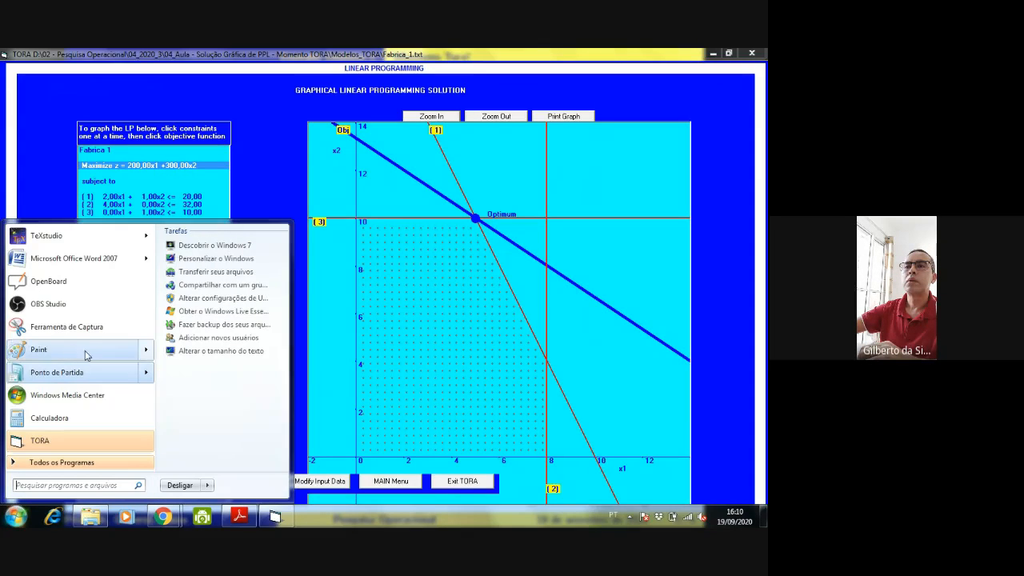
left_click(76, 330)
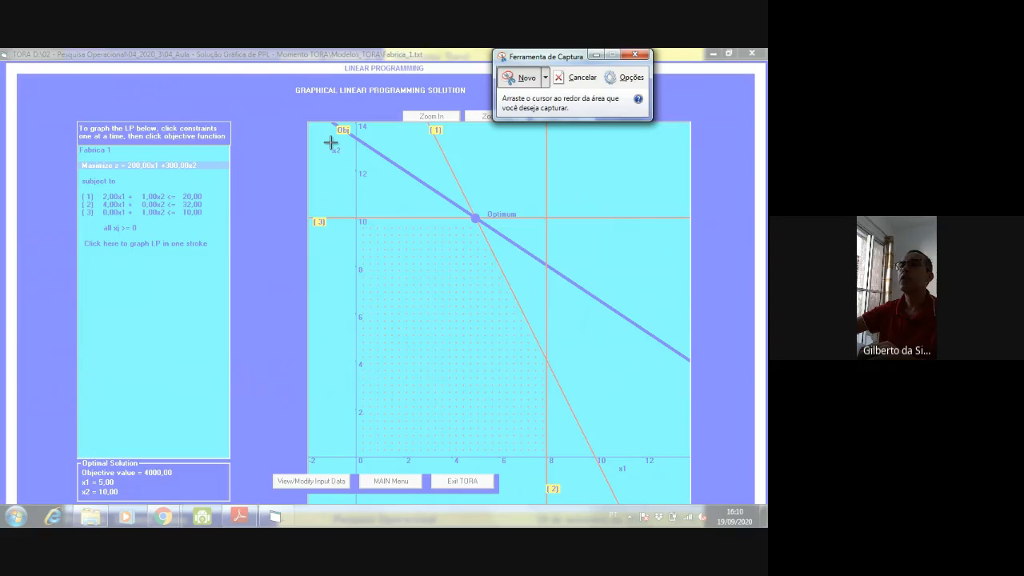
left_click_drag(329, 144, 678, 477)
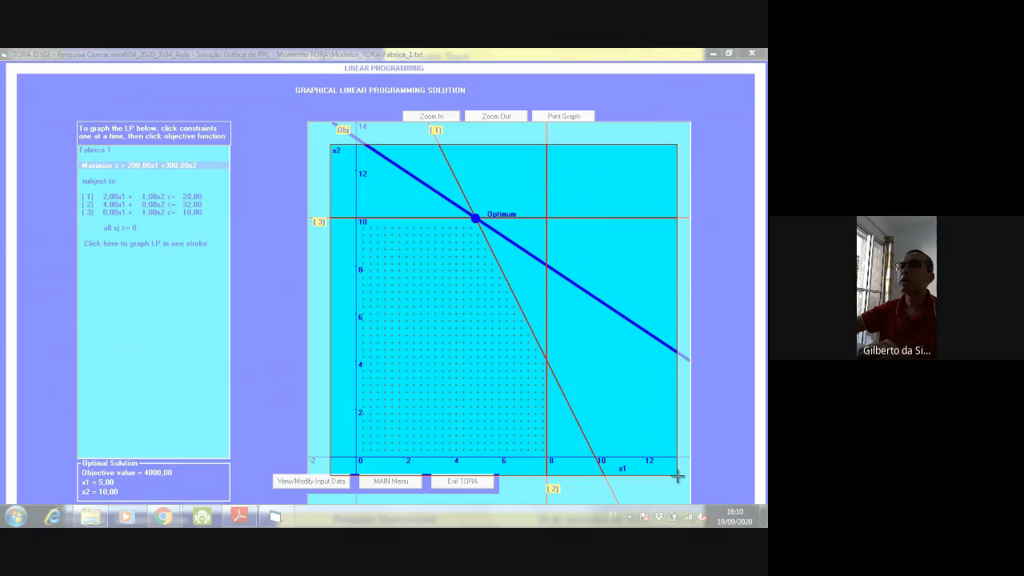
left_click_drag(677, 476, 678, 473)
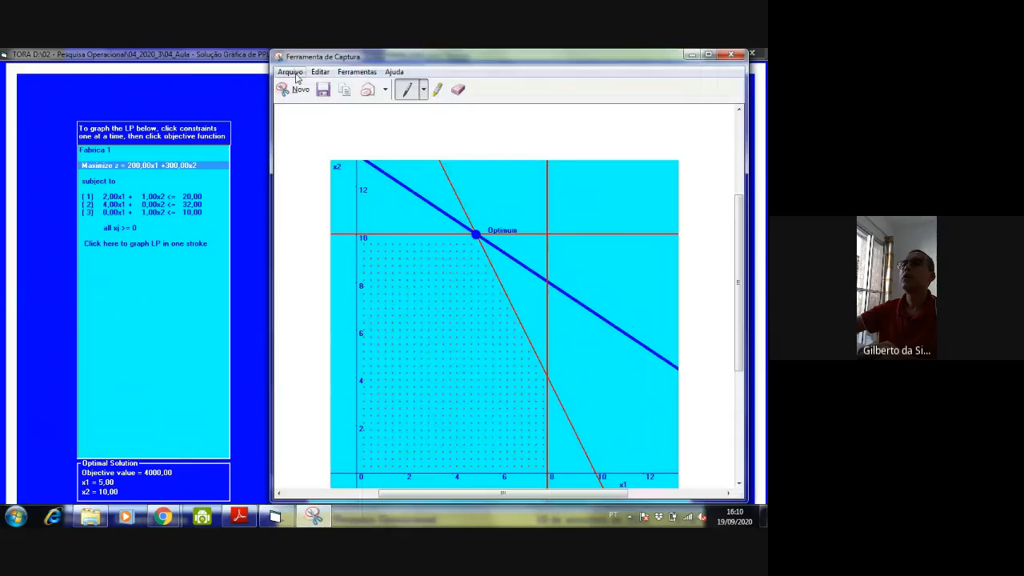
Start saving the capture and browse to the folder 04_Aula - Solução Gráfica de PPL - Momento TORA inside 04_2020_3
key("ctrl+s")
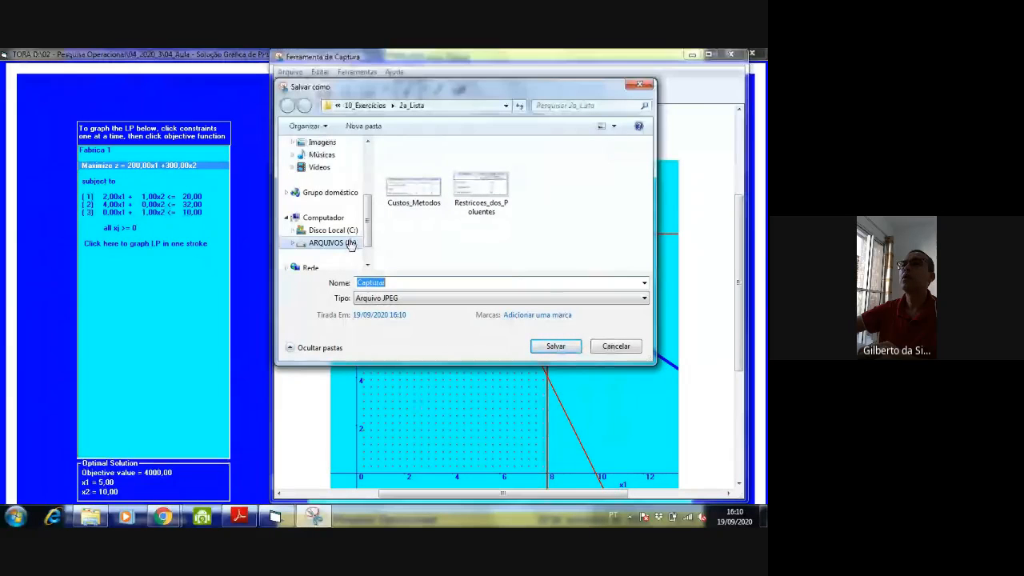
left_click(338, 105)
left_click(376, 120)
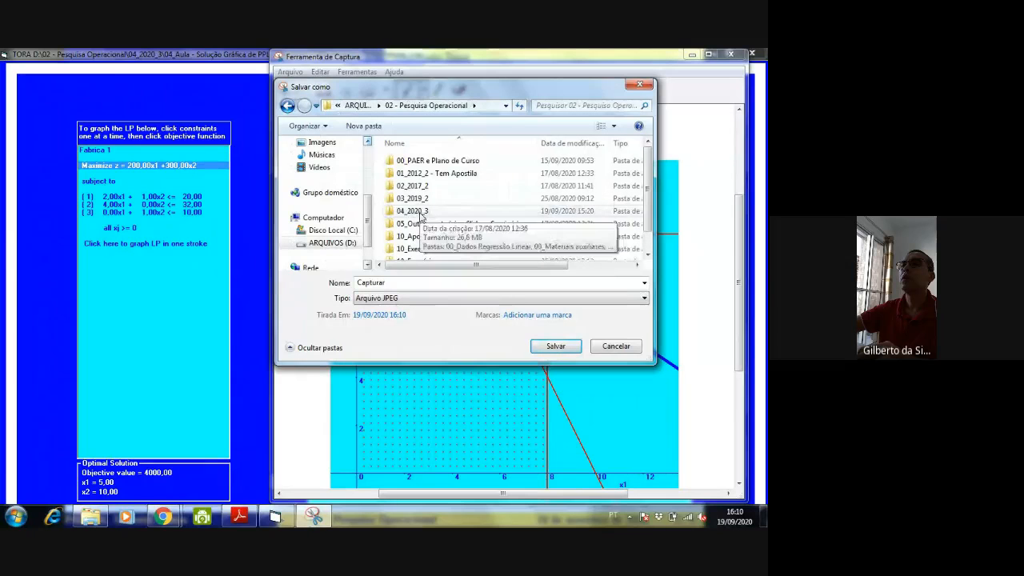
double_click(420, 210)
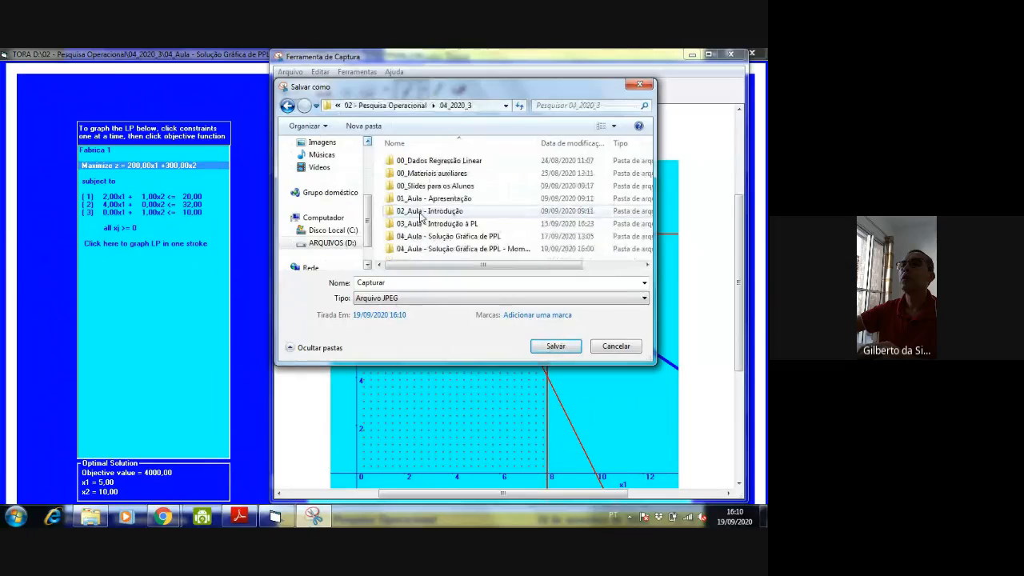
double_click(445, 249)
Save the capture as a JPEG named Grafico_TORA-Fabrica_1 and close the capture tool
double_click(382, 283)
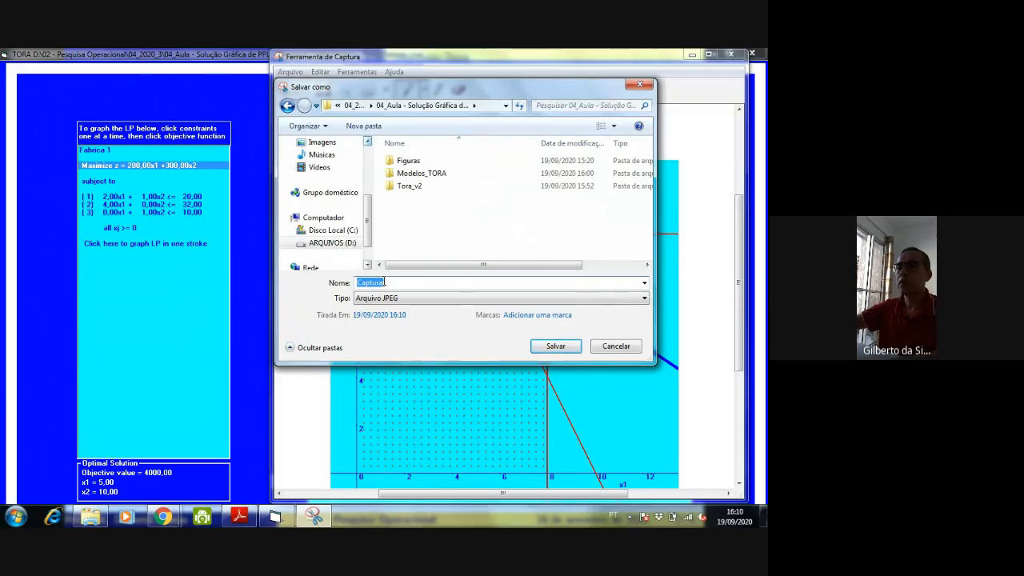
type("Gr")
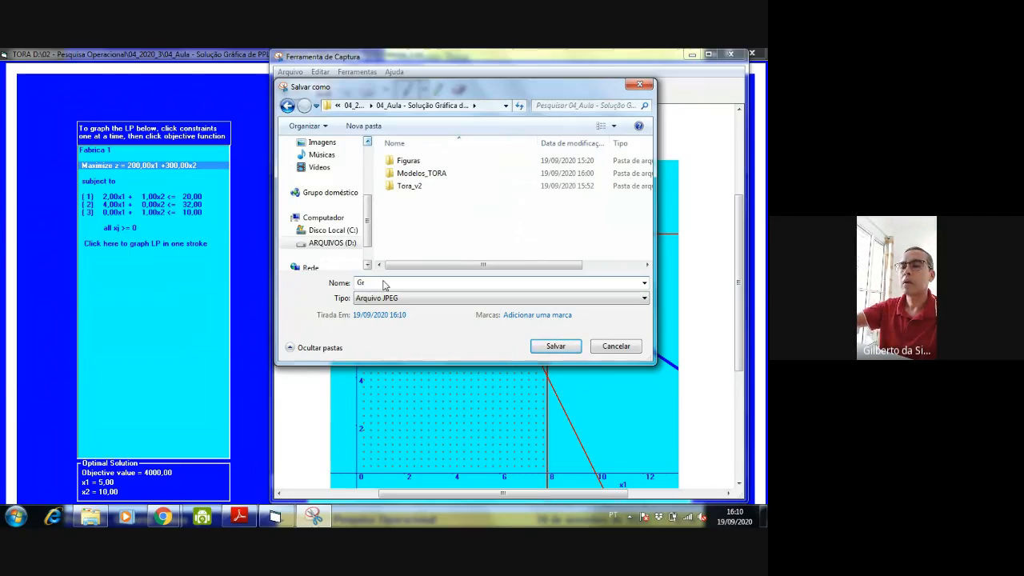
type("afico")
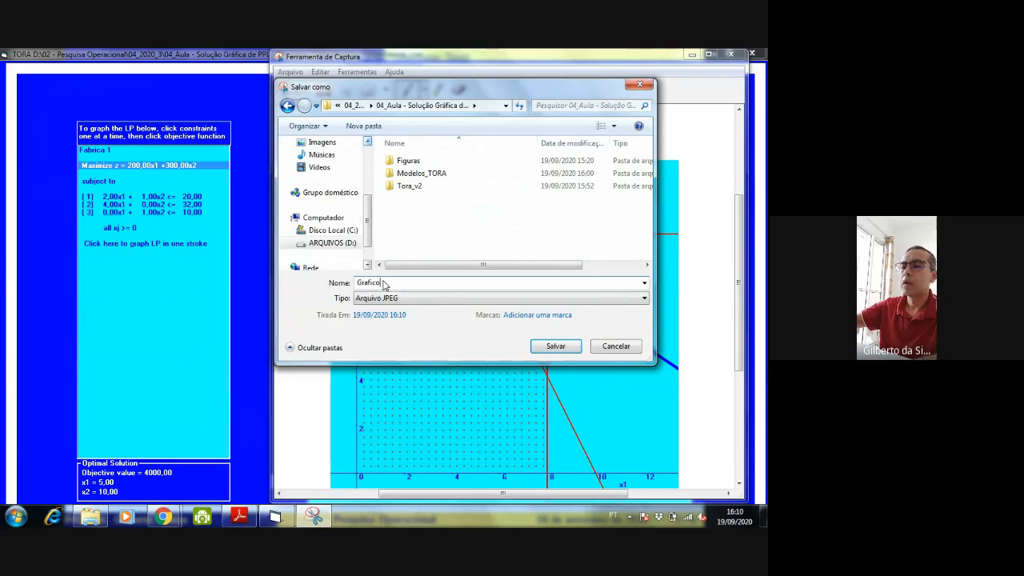
type("_TOR")
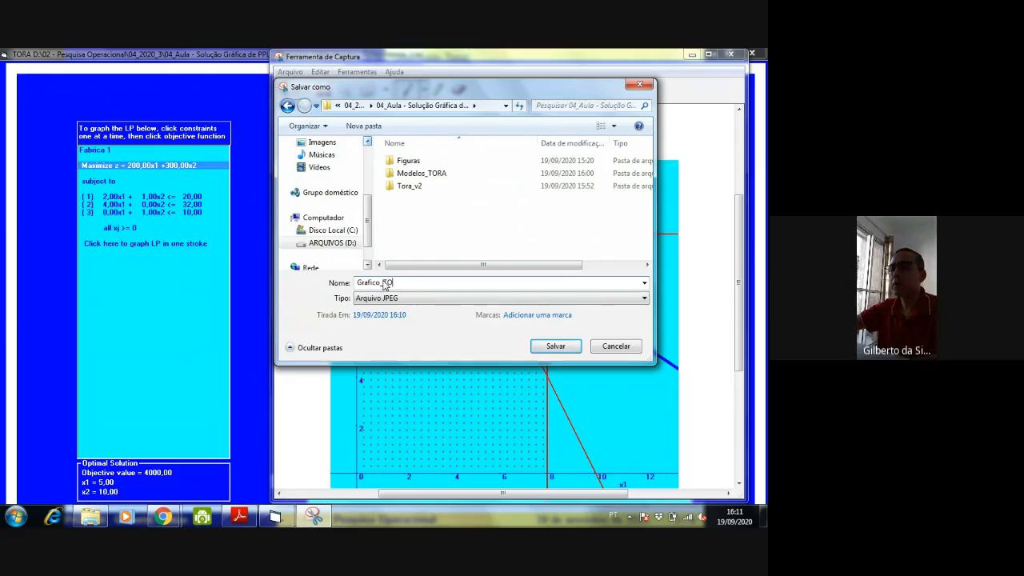
type("A-")
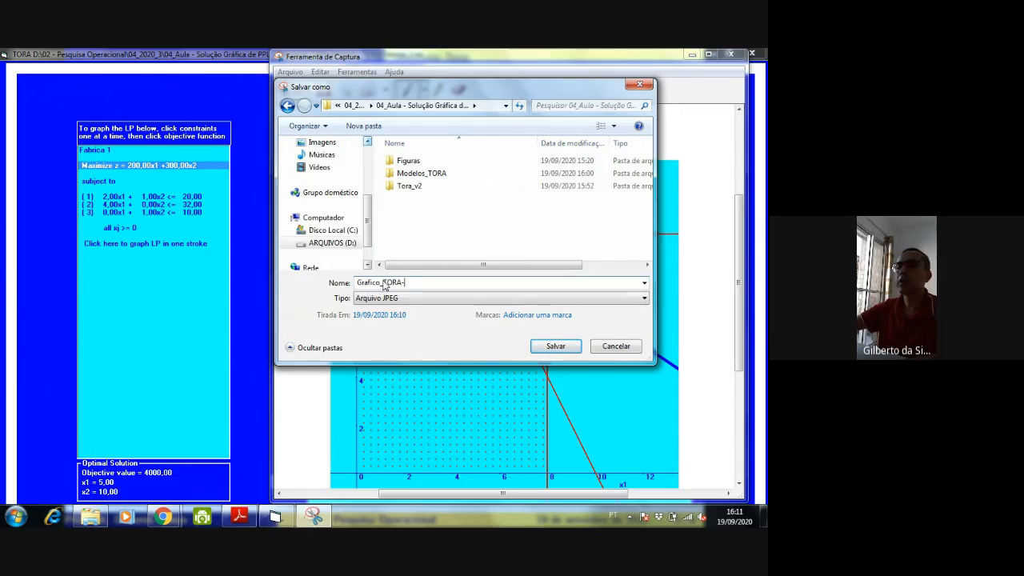
type("Fabri")
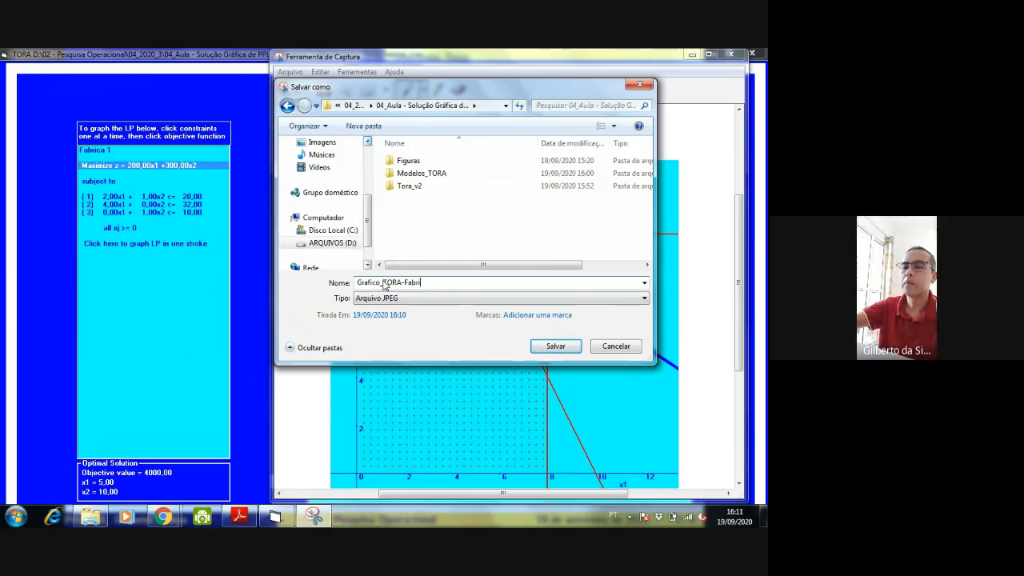
type("ca_1")
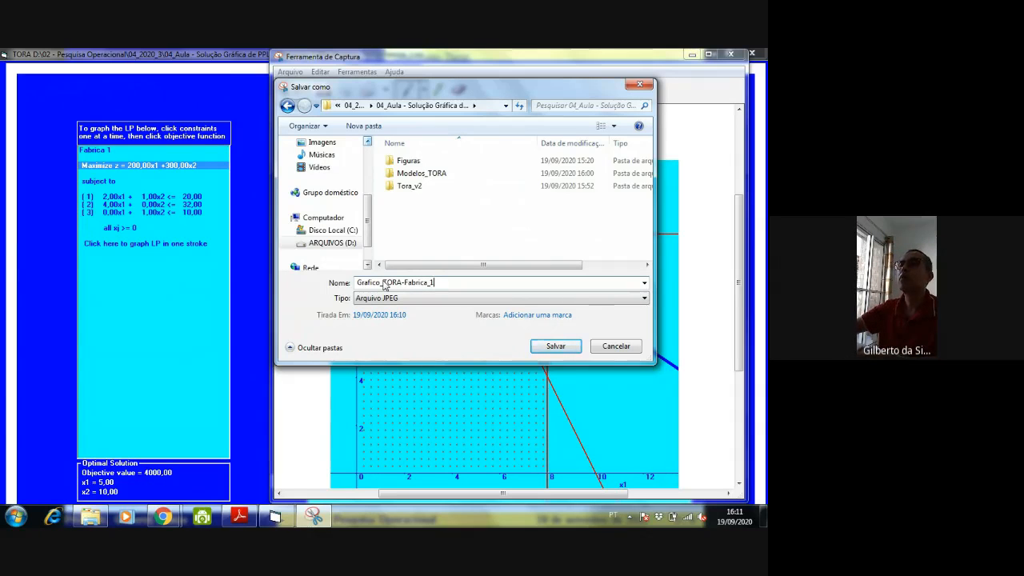
key("Return")
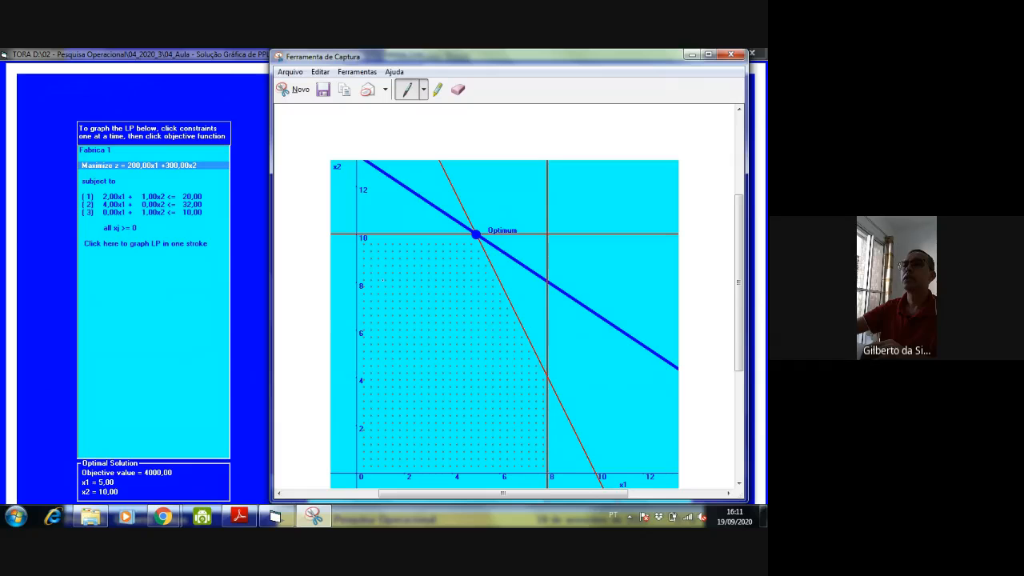
left_click(730, 55)
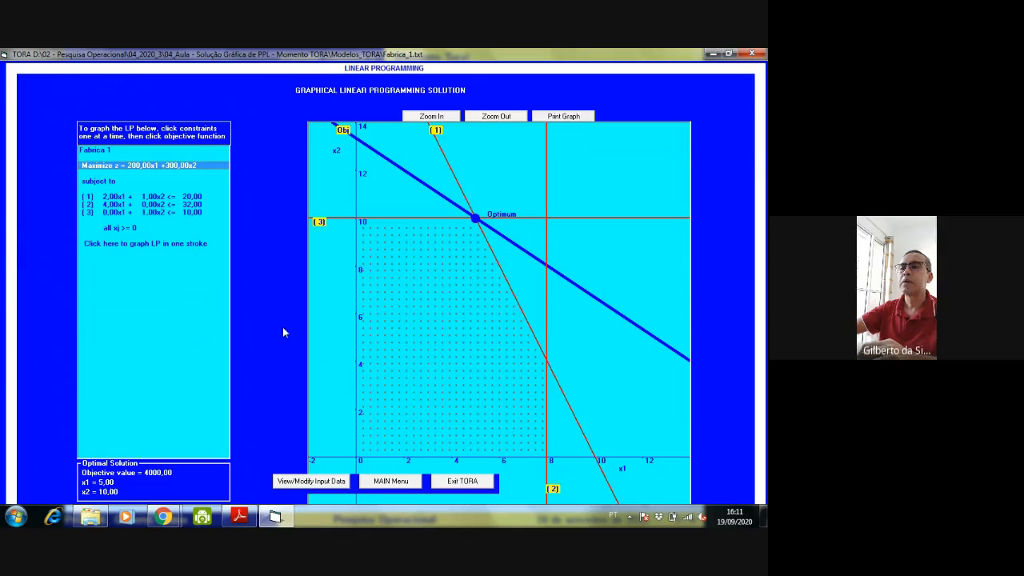
Switch to the PDF slides, review the Marcenaria exercise and the closing slide, and return to TORA
left_click(239, 518)
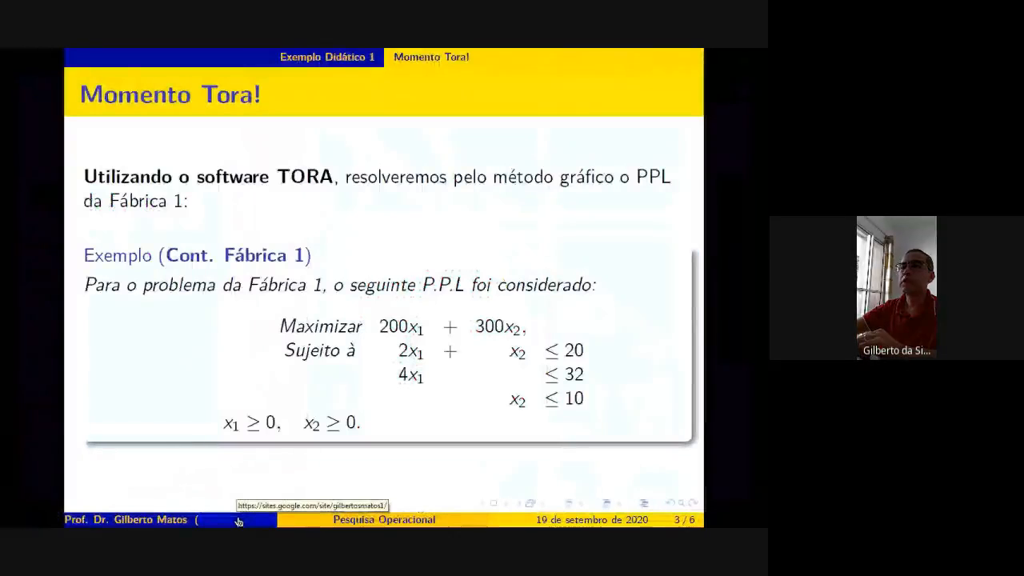
key("Right")
key("Right")
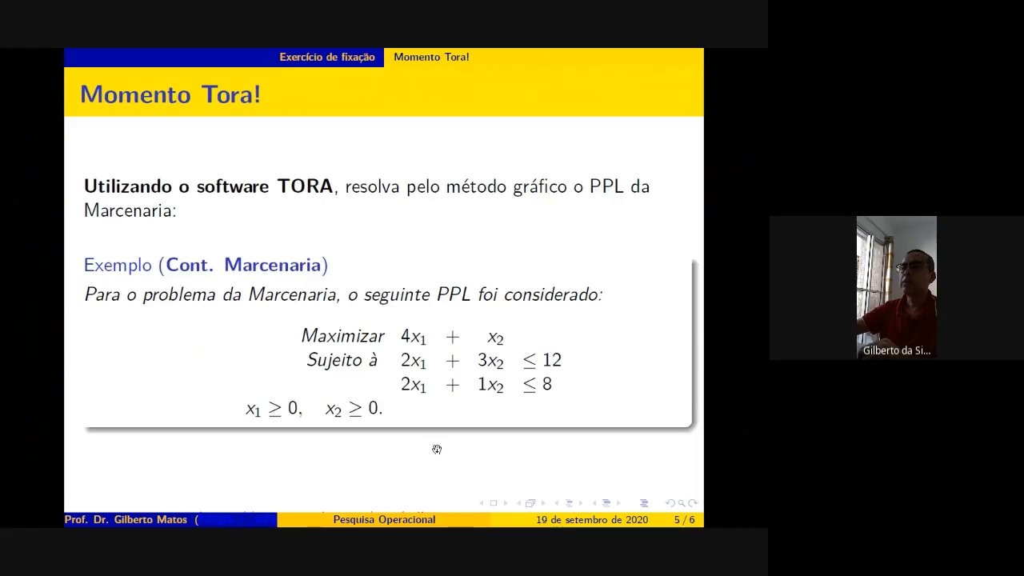
key("Right")
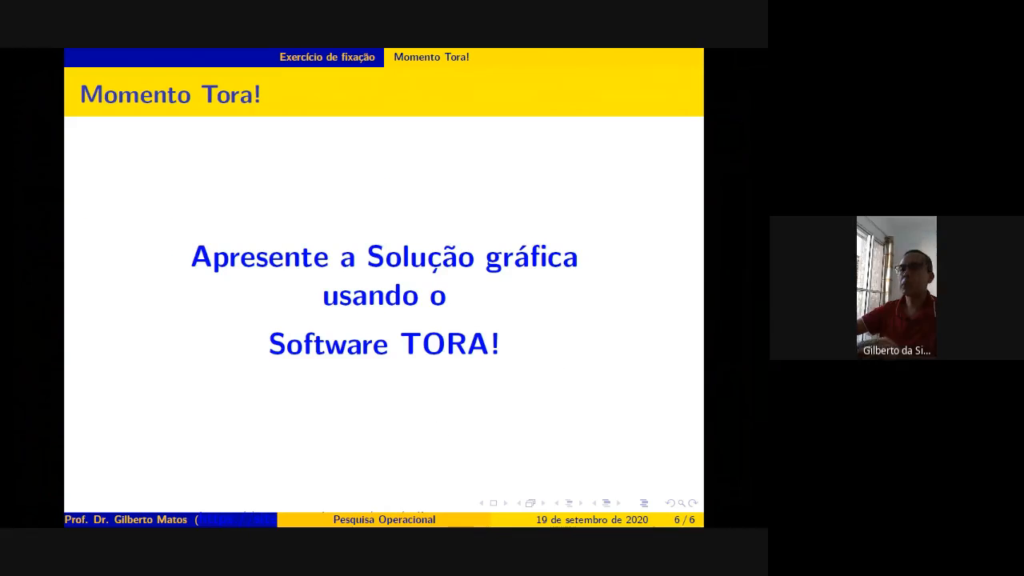
key("alt+Tab")
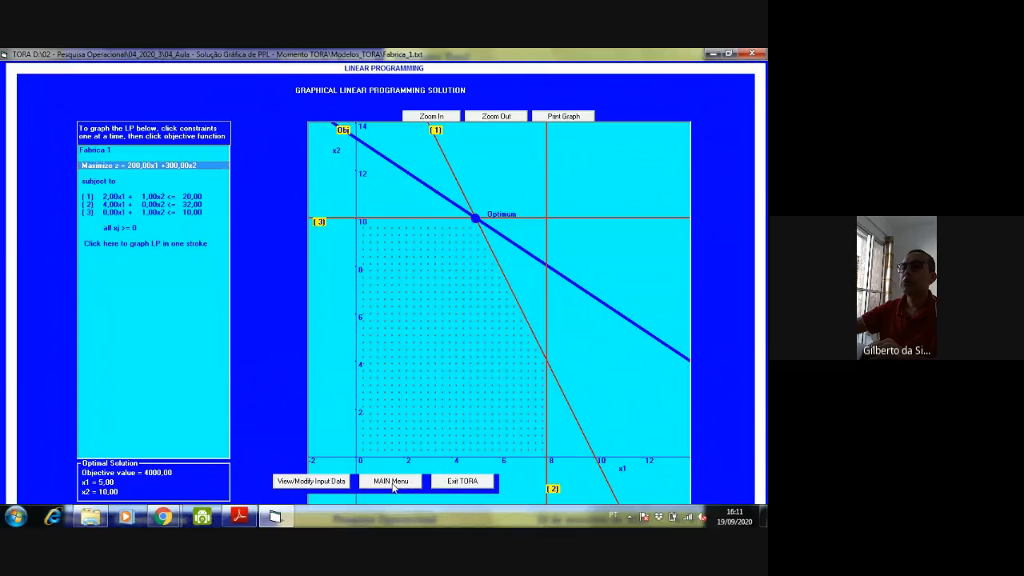
Leave the Fabrica 1 problem without saving and open the input screen for a new Linear Programming problem in decimal notation
left_click(324, 482)
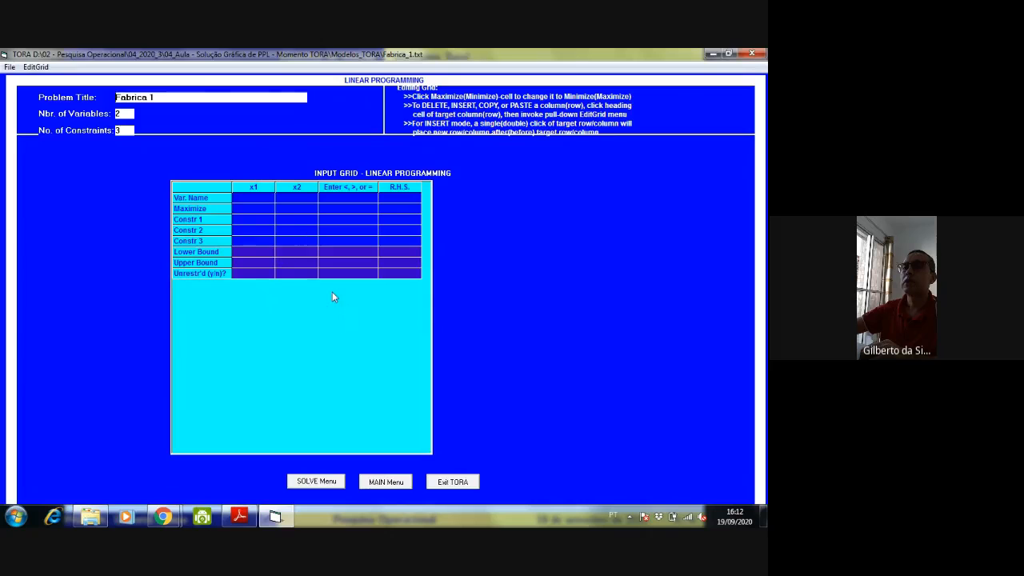
left_click(388, 482)
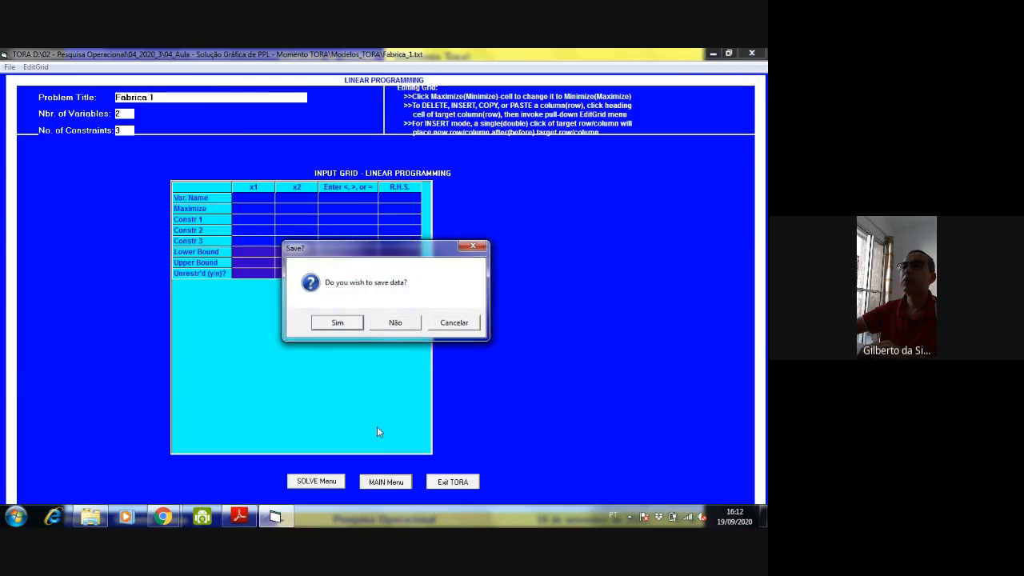
left_click(395, 326)
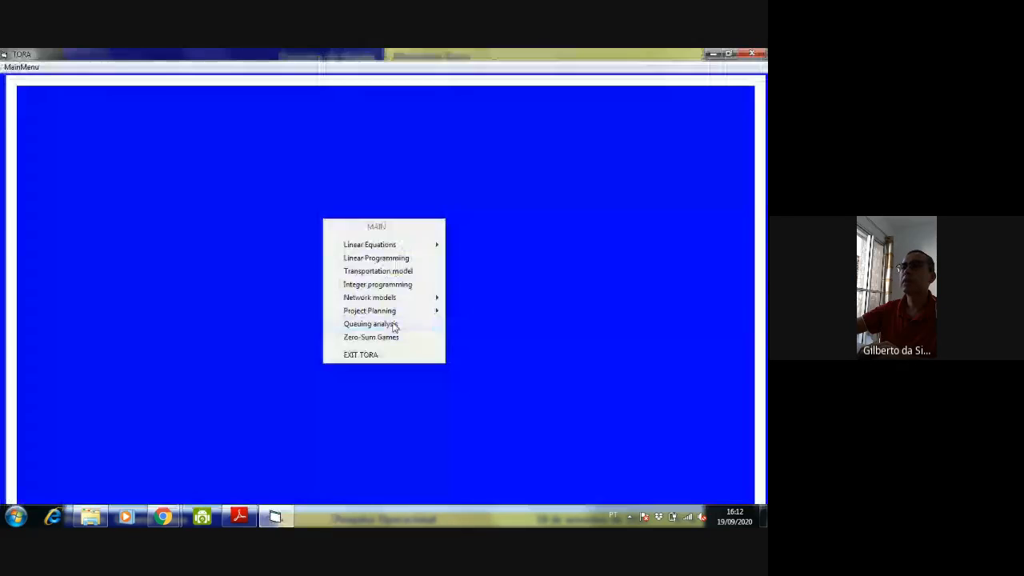
left_click(390, 257)
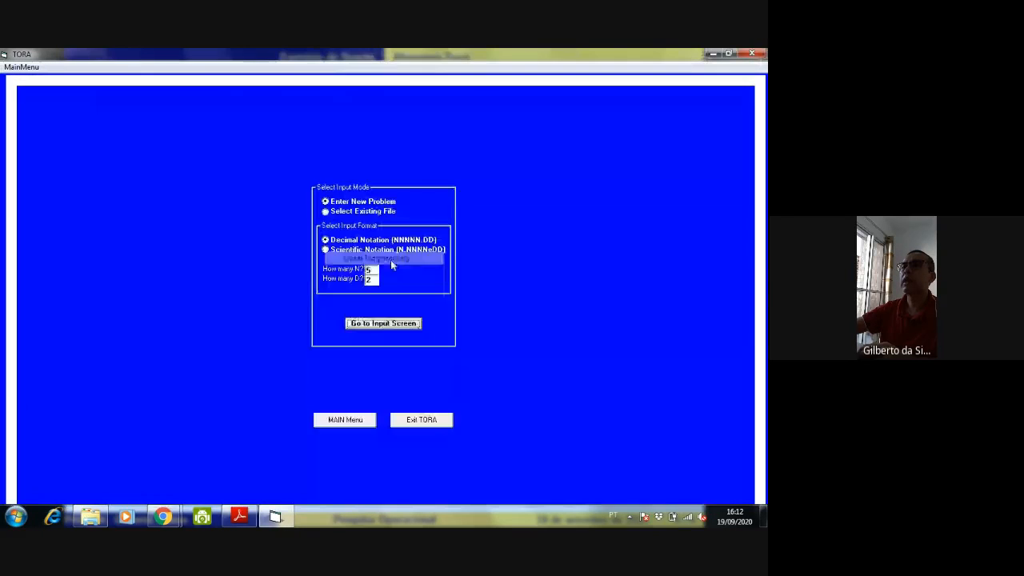
left_click(383, 324)
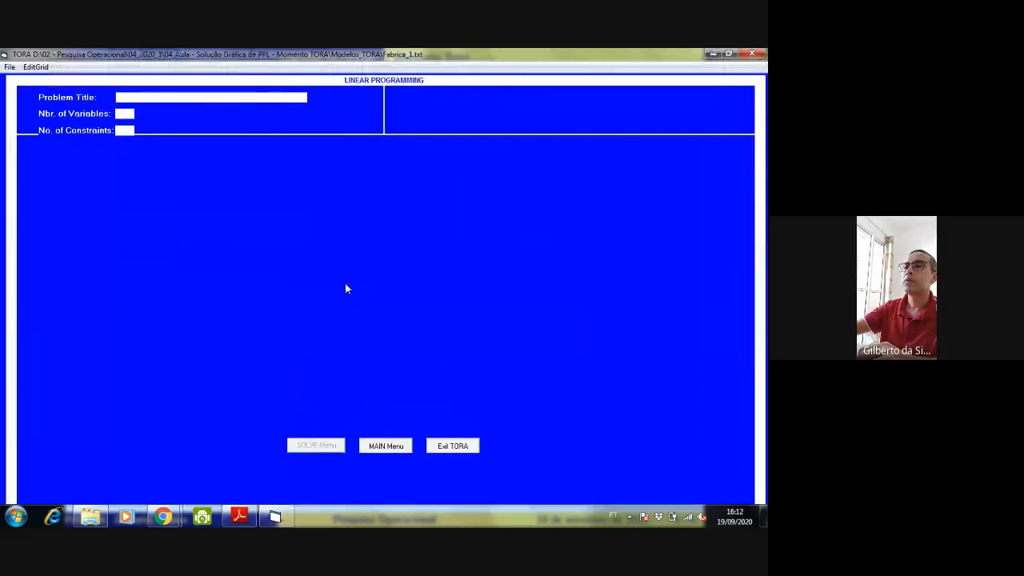
Reopen the new Linear Programming input screen by way of the main menu, and exit TORA without saving the data
left_click(398, 448)
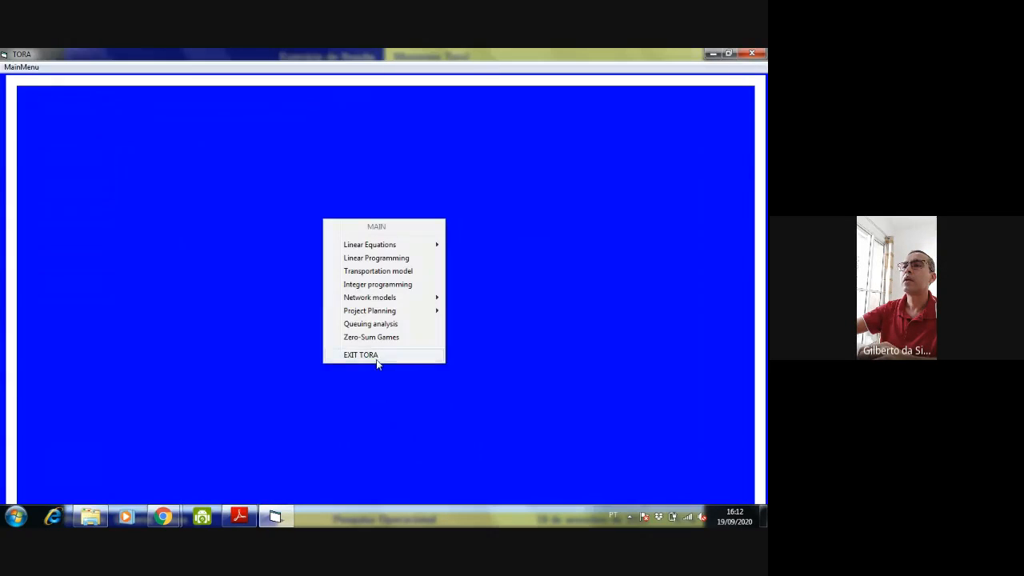
left_click(376, 258)
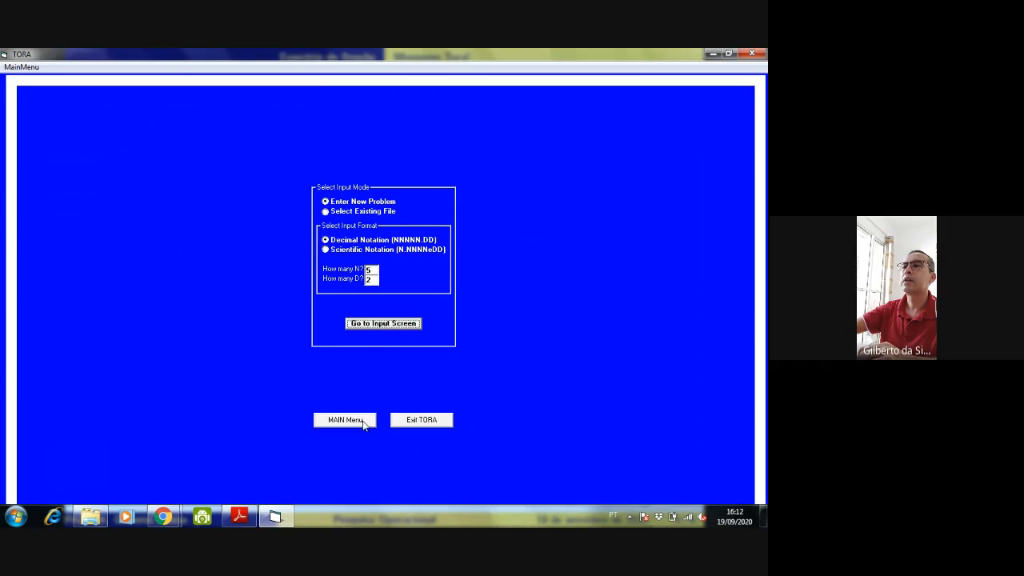
left_click(368, 324)
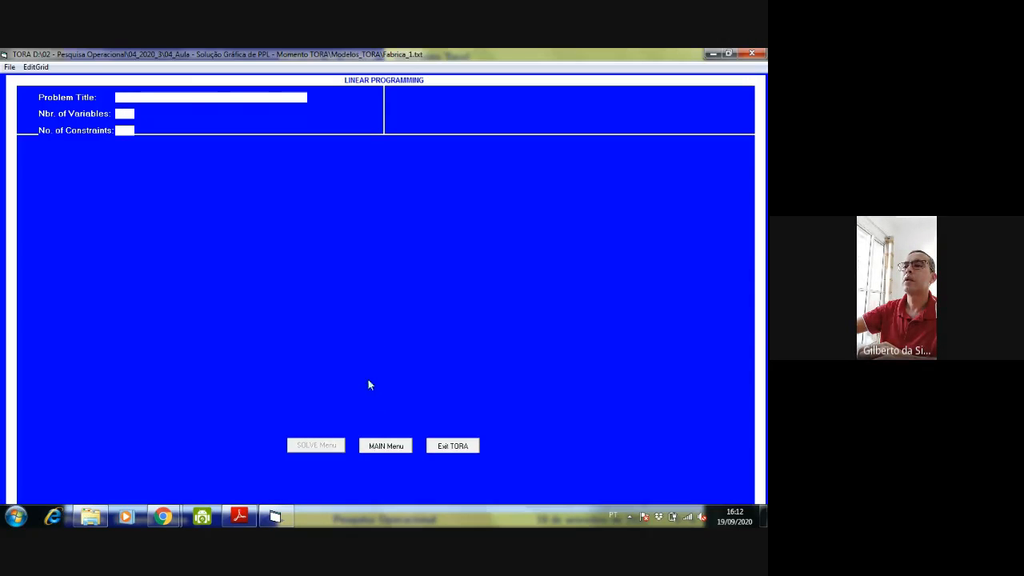
left_click(442, 446)
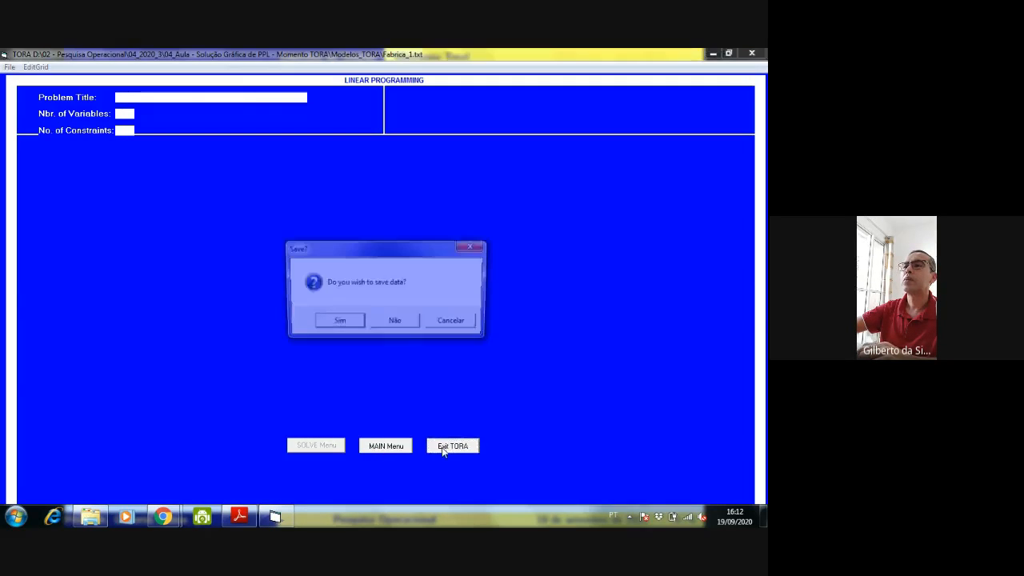
left_click(395, 322)
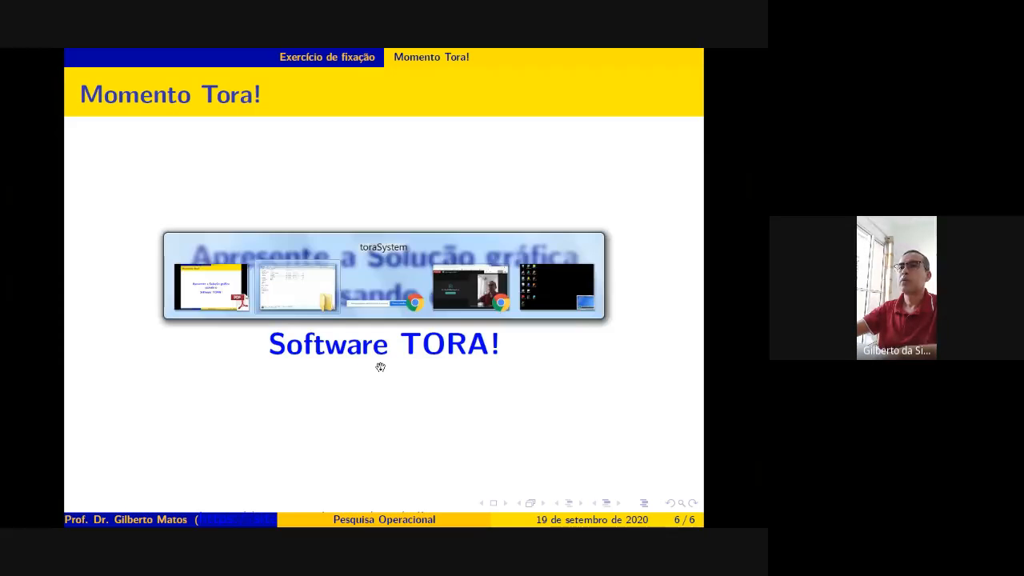
Launch TORA again from the installed programs and proceed past its title screen to the main list of models
key("alt+Tab")
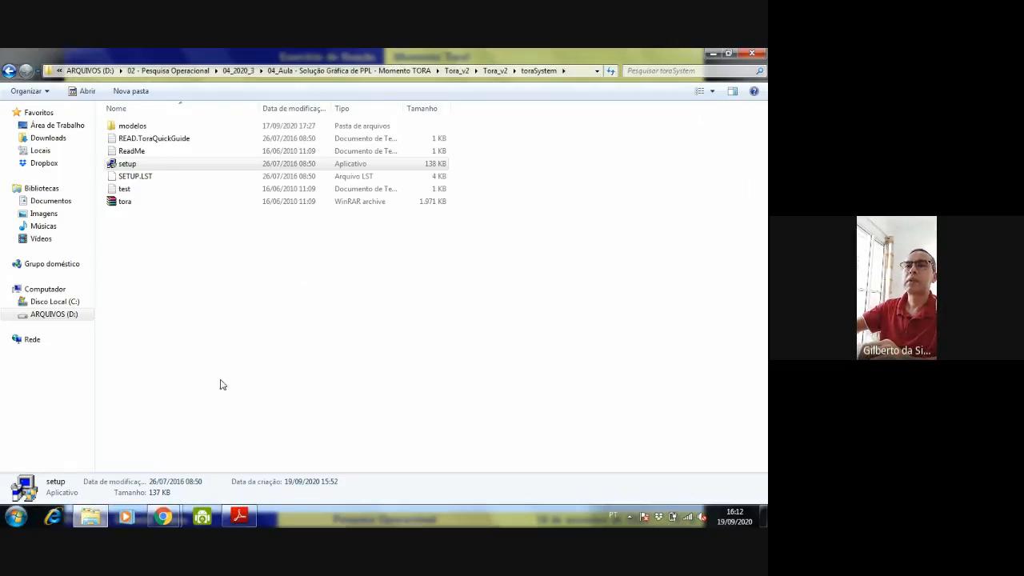
left_click(18, 520)
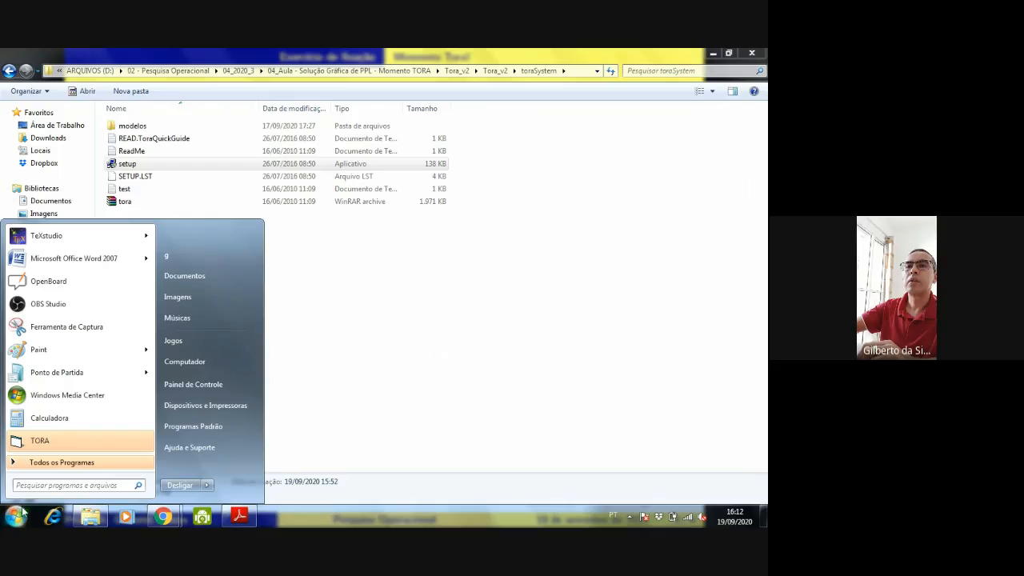
left_click(39, 443)
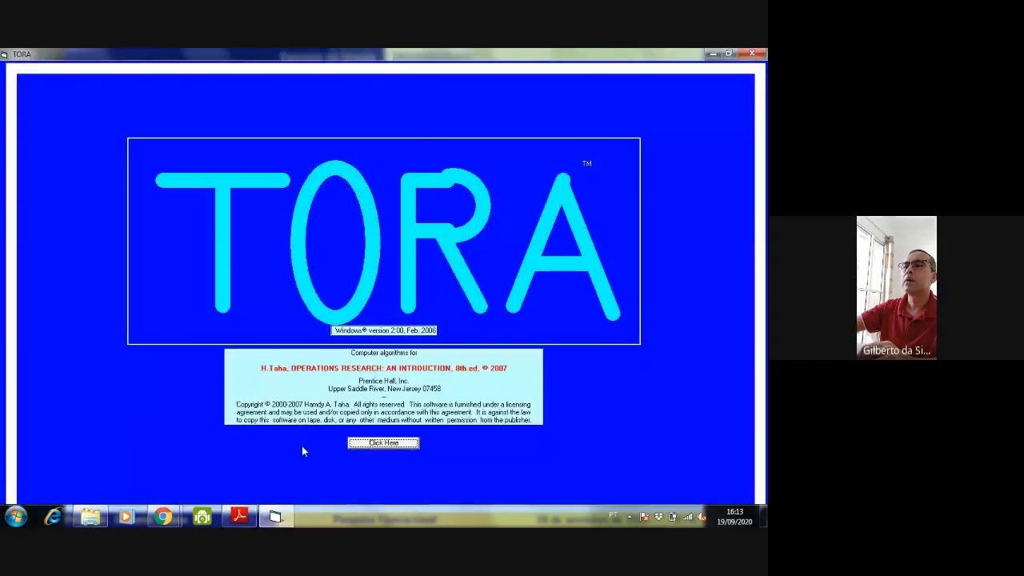
left_click(353, 444)
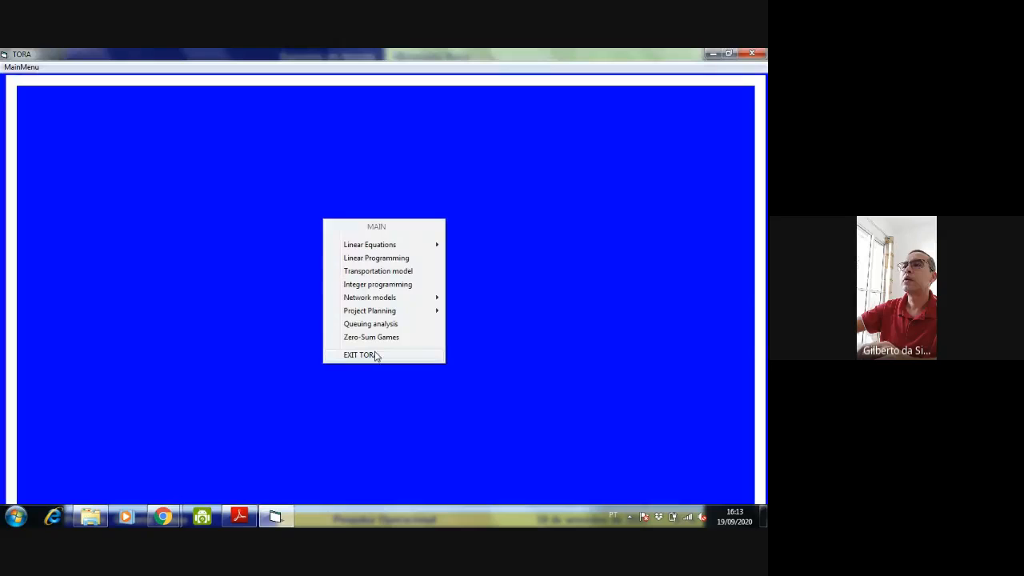
Load the existing Linear Programming file Fabrica_1 from the Modelos_TORA folder, using decimal notation
left_click(376, 258)
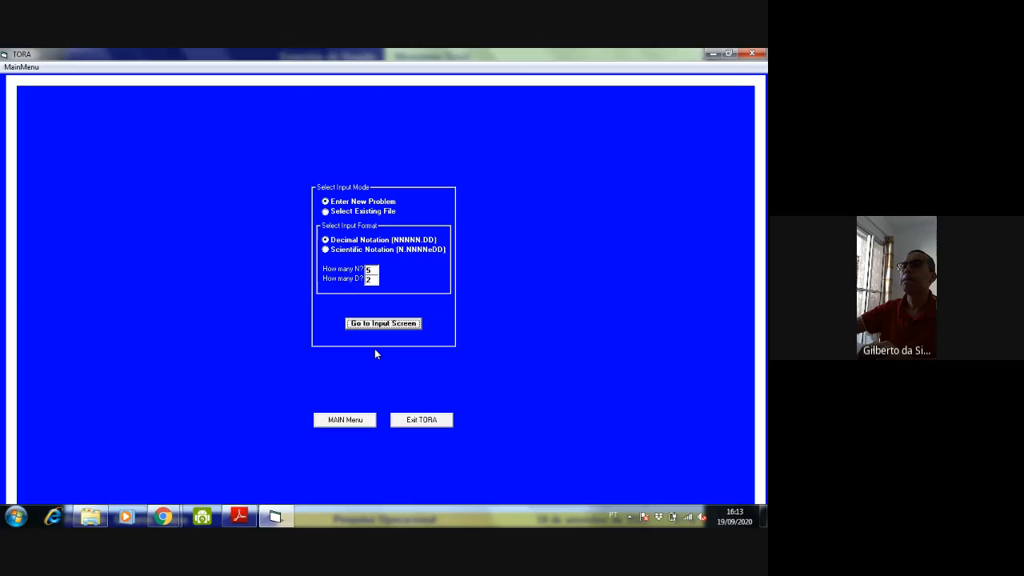
left_click(362, 421)
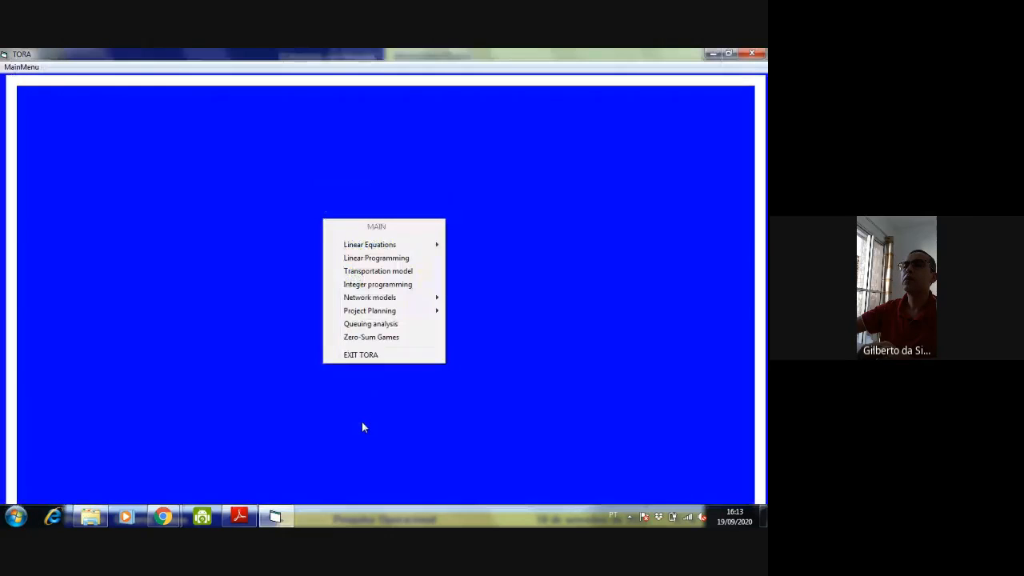
left_click(372, 260)
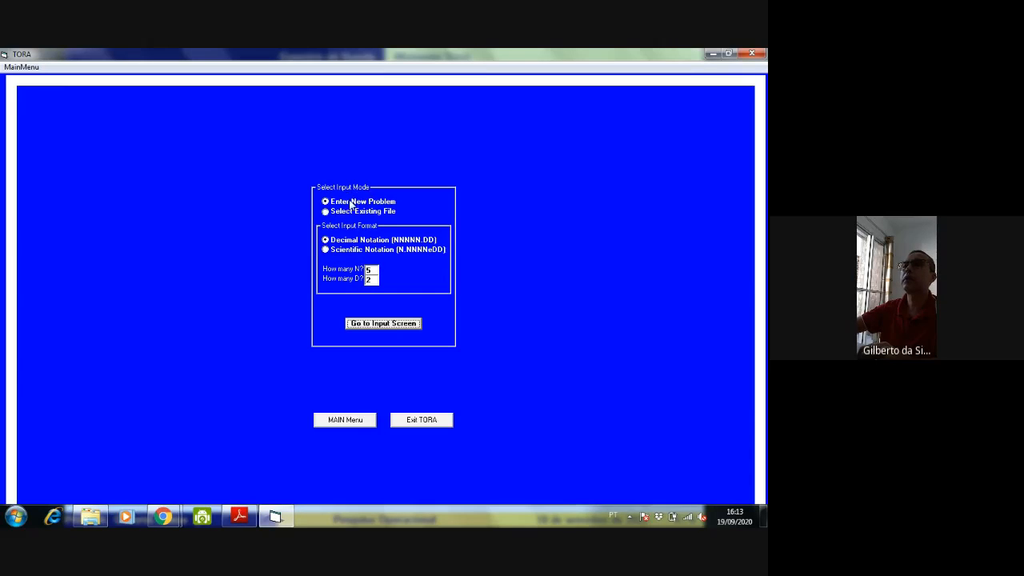
left_click(326, 212)
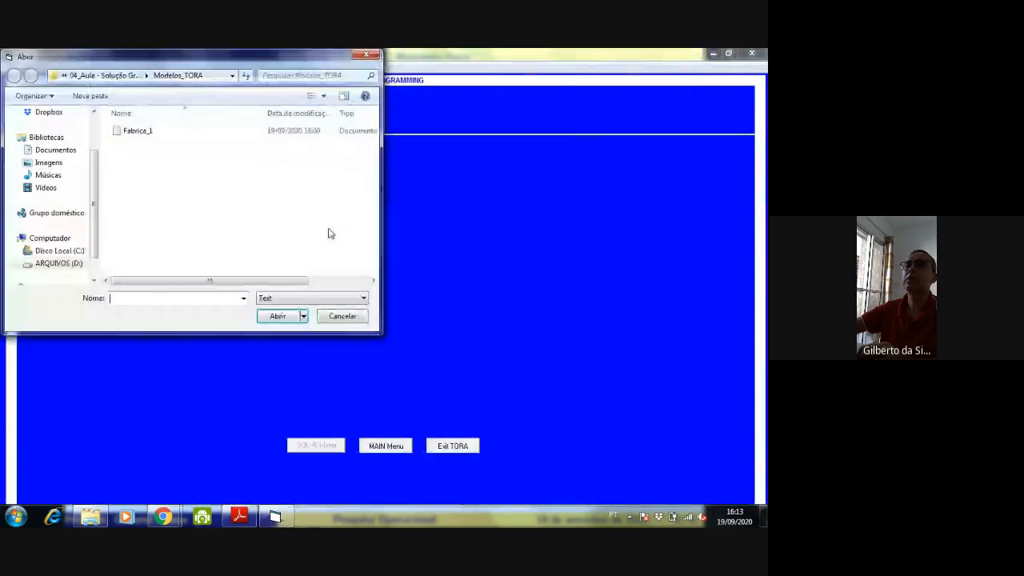
double_click(128, 131)
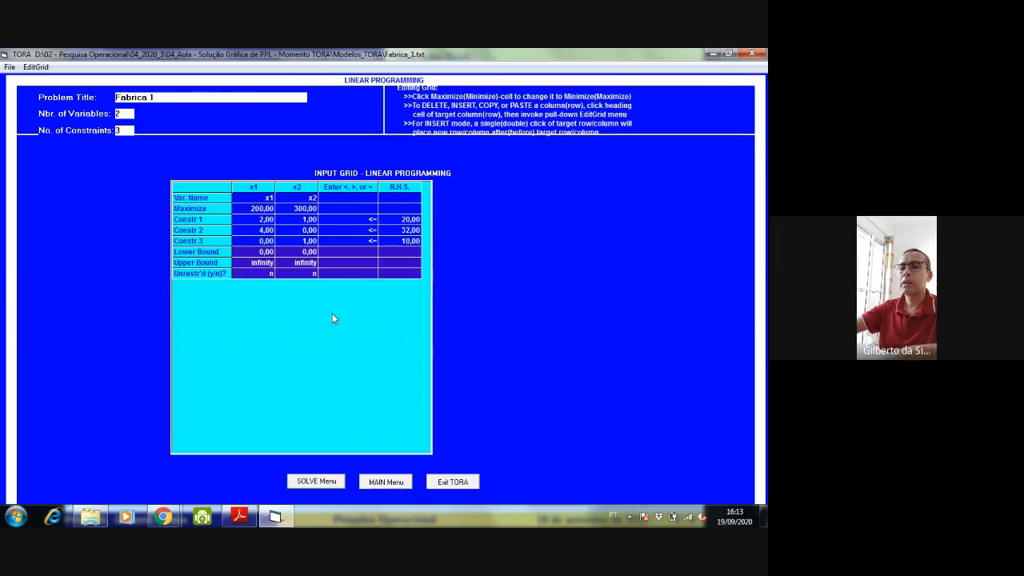
Switch to the PDF slides in Adobe Reader and go back to the Marcenaria exercise to review its model
key("alt+Tab")
key("alt+Tab")
key("Tab")
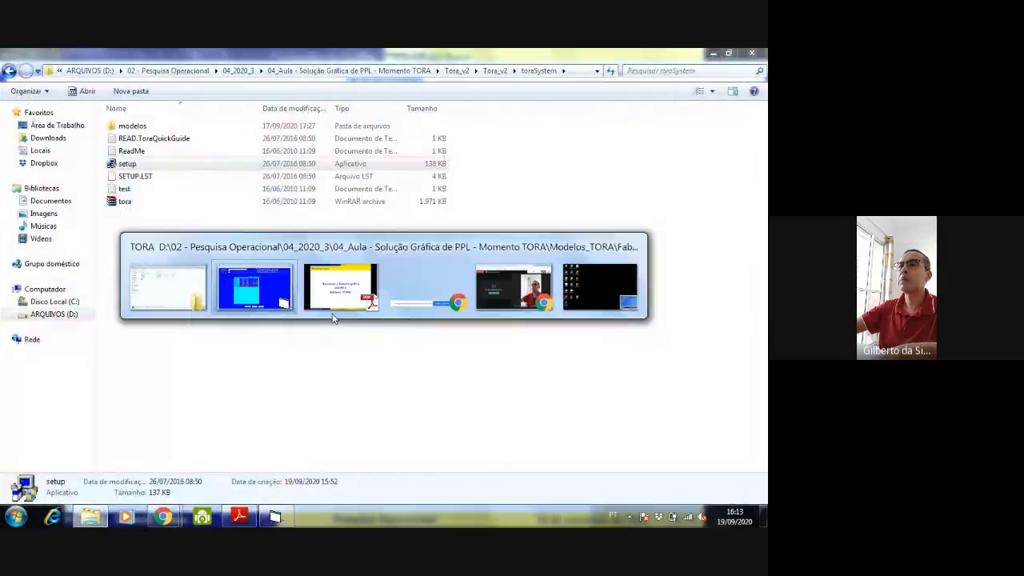
key("Left")
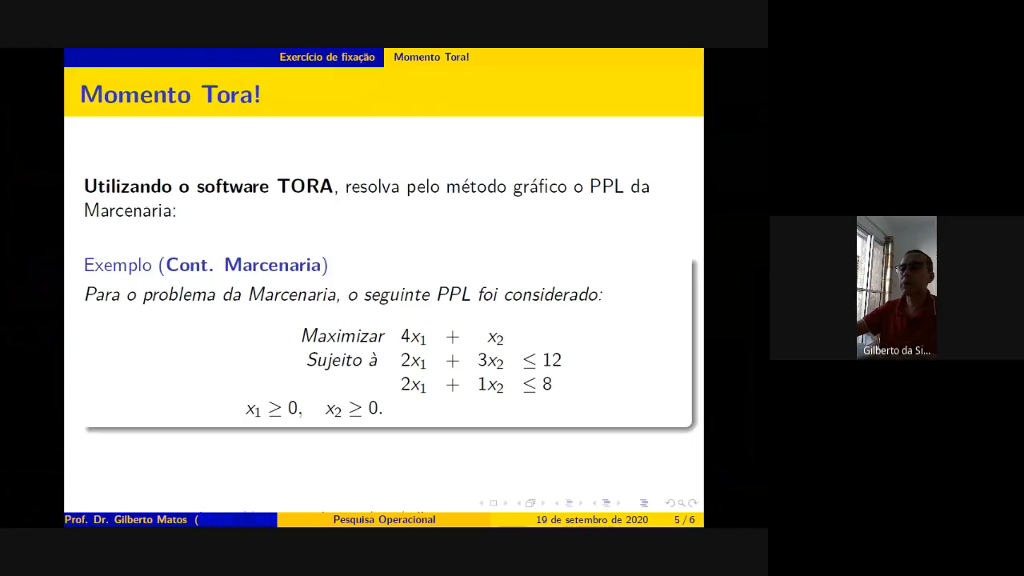
Switch to the Google Meet call in Chrome and request to stop recording the meeting
key("alt+Tab")
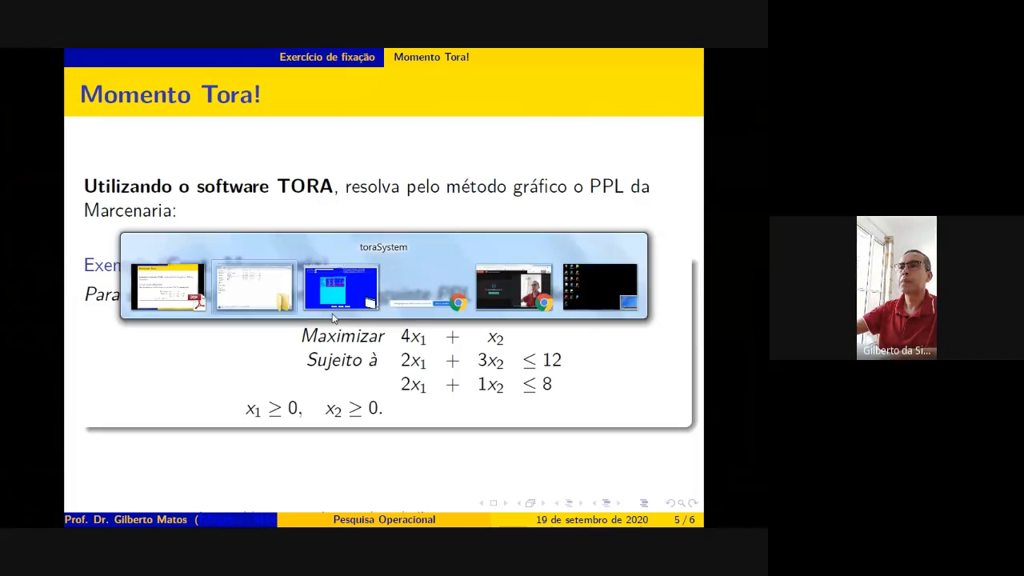
key("alt+Tab")
key("alt+Tab")
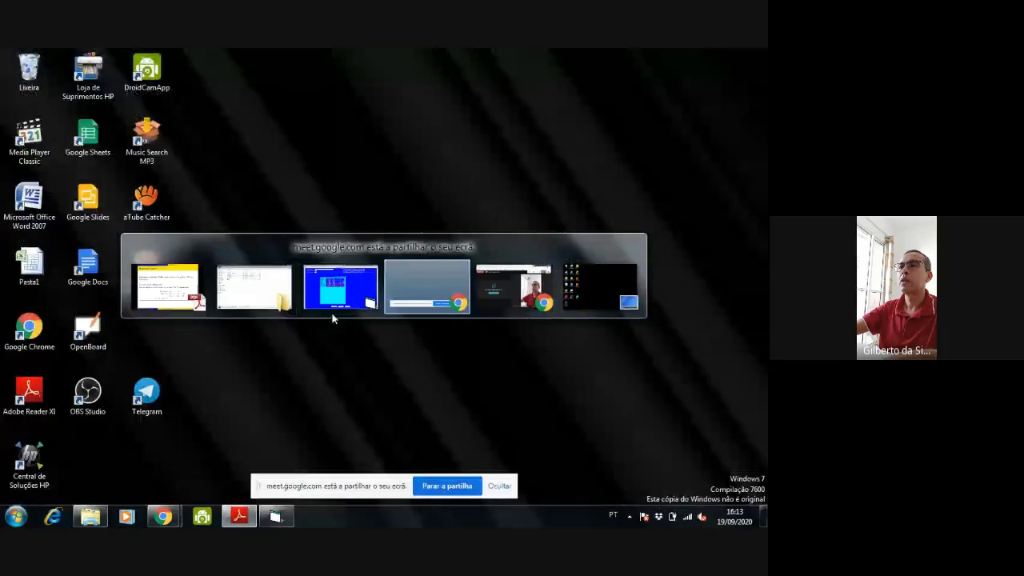
key("alt+Tab")
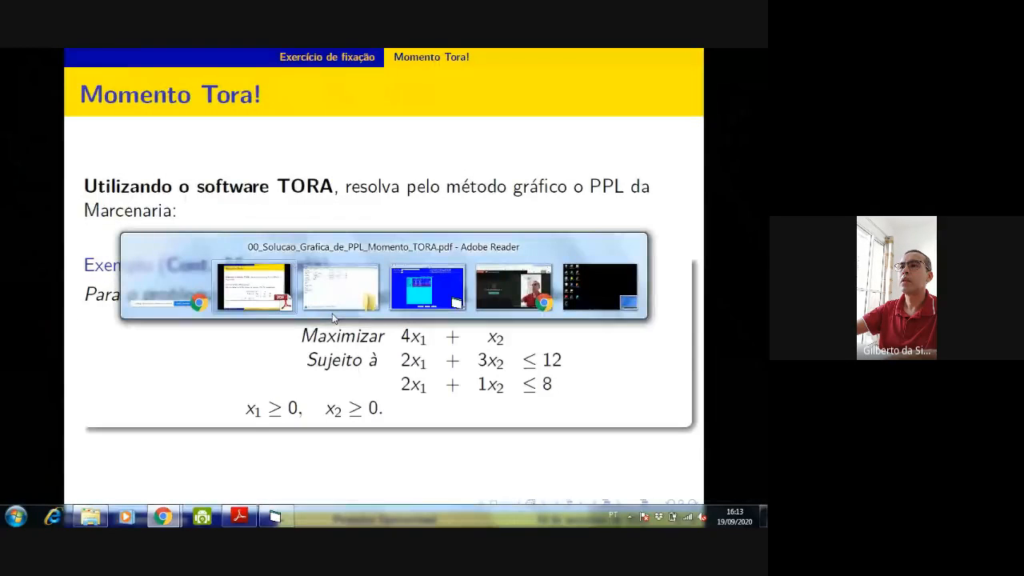
key("alt+Tab")
key("alt+Tab")
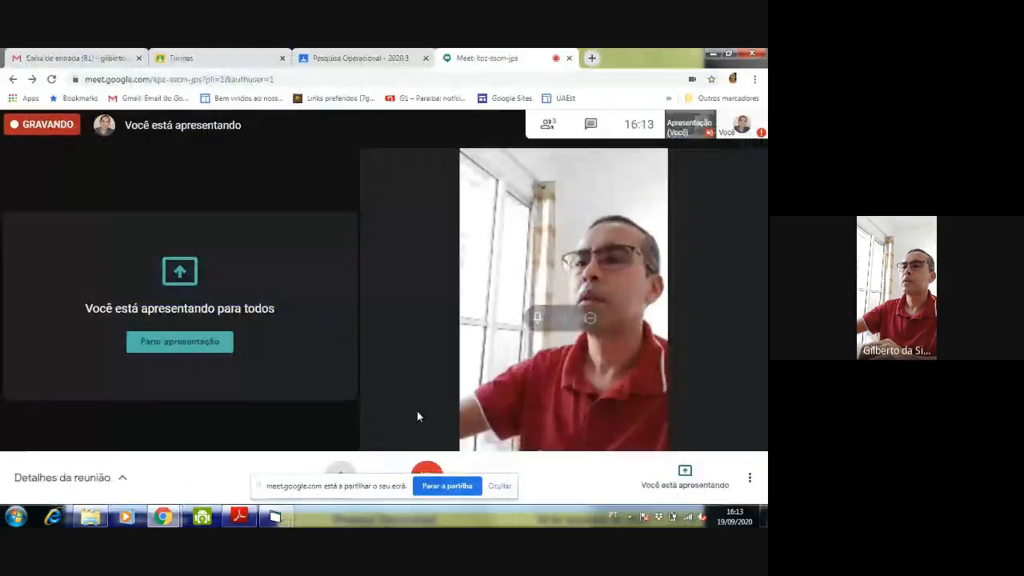
mouse_move(599, 481)
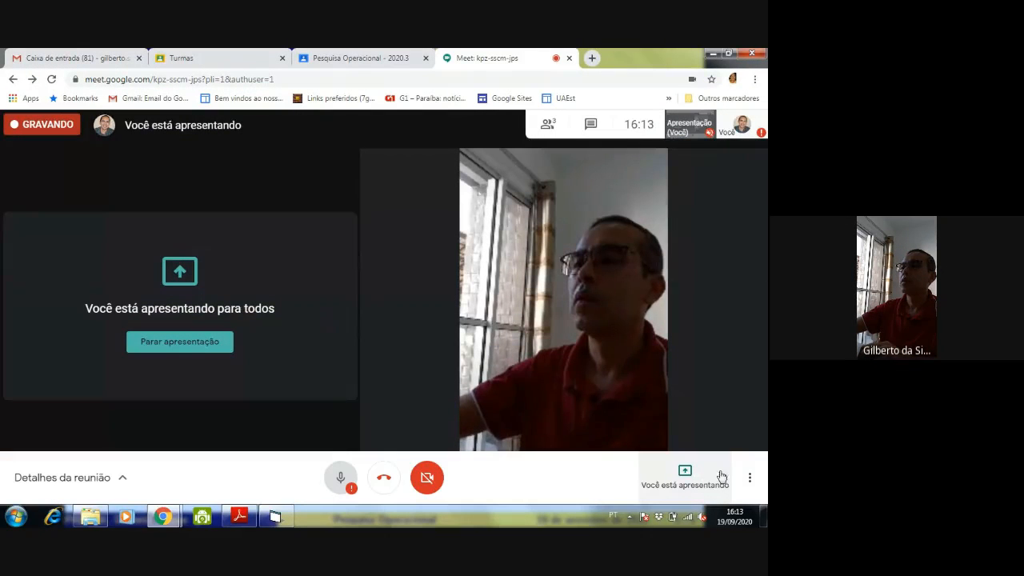
left_click(750, 480)
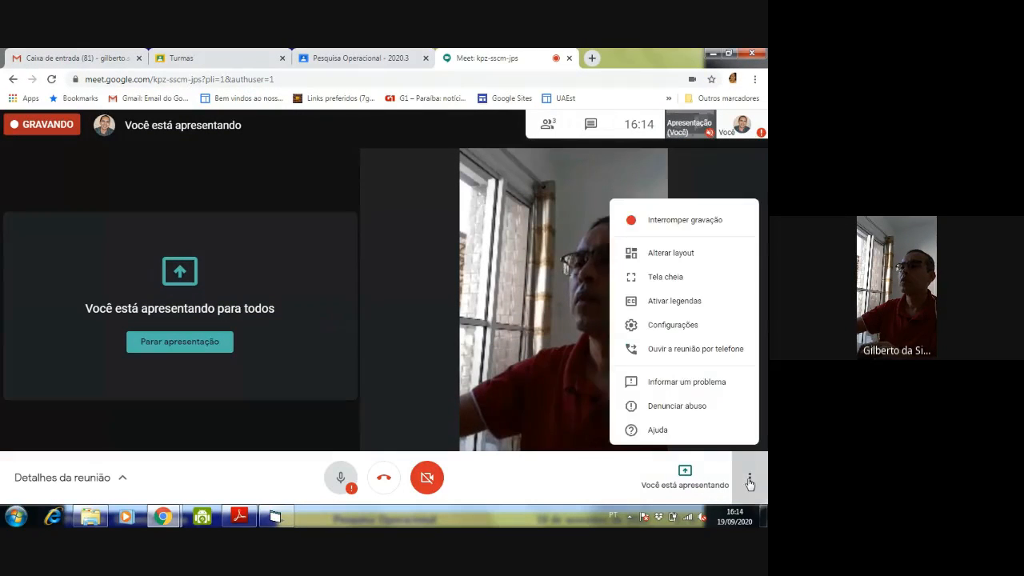
left_click(665, 213)
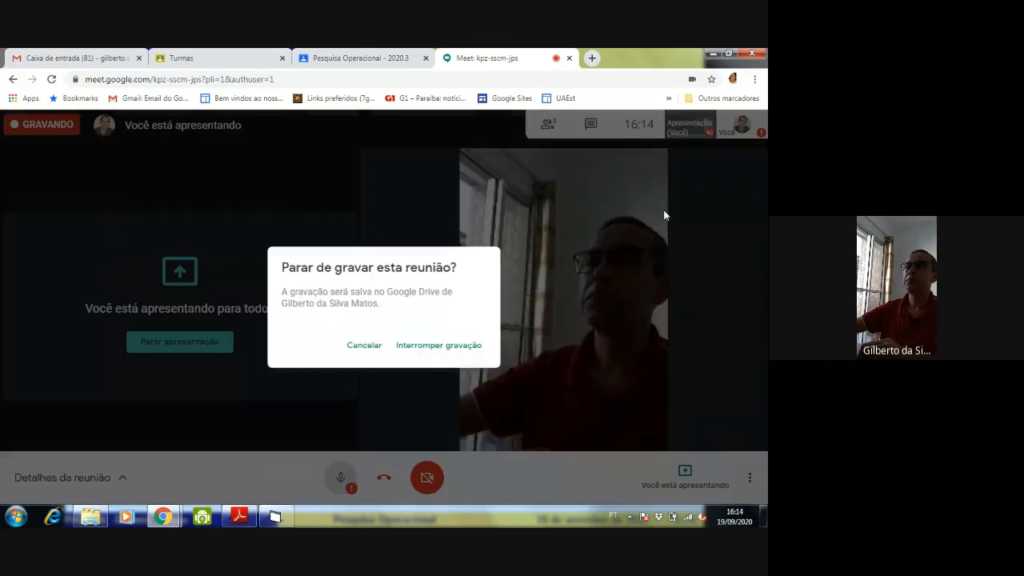